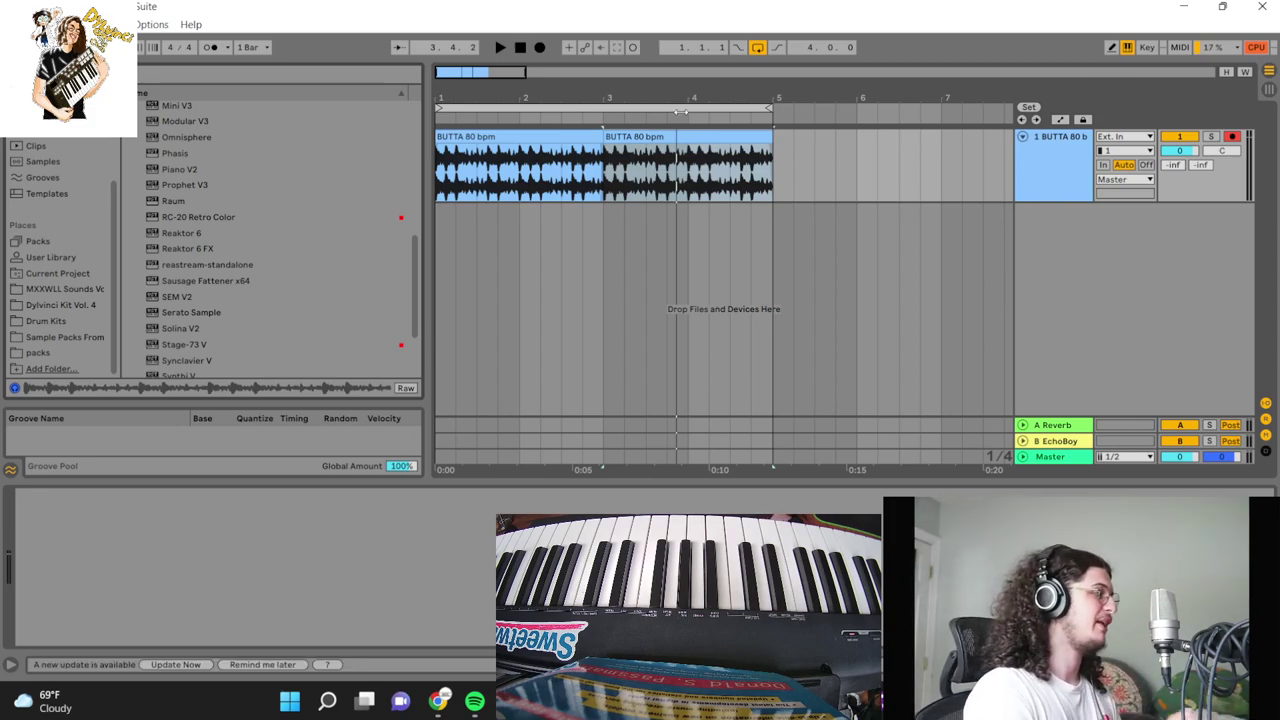
Step: Play the BUTTA 80 bpm drum loop and load the Stage-73 V electric piano onto a new track below it
{"action": "left_click", "coordinate": [519, 49]}
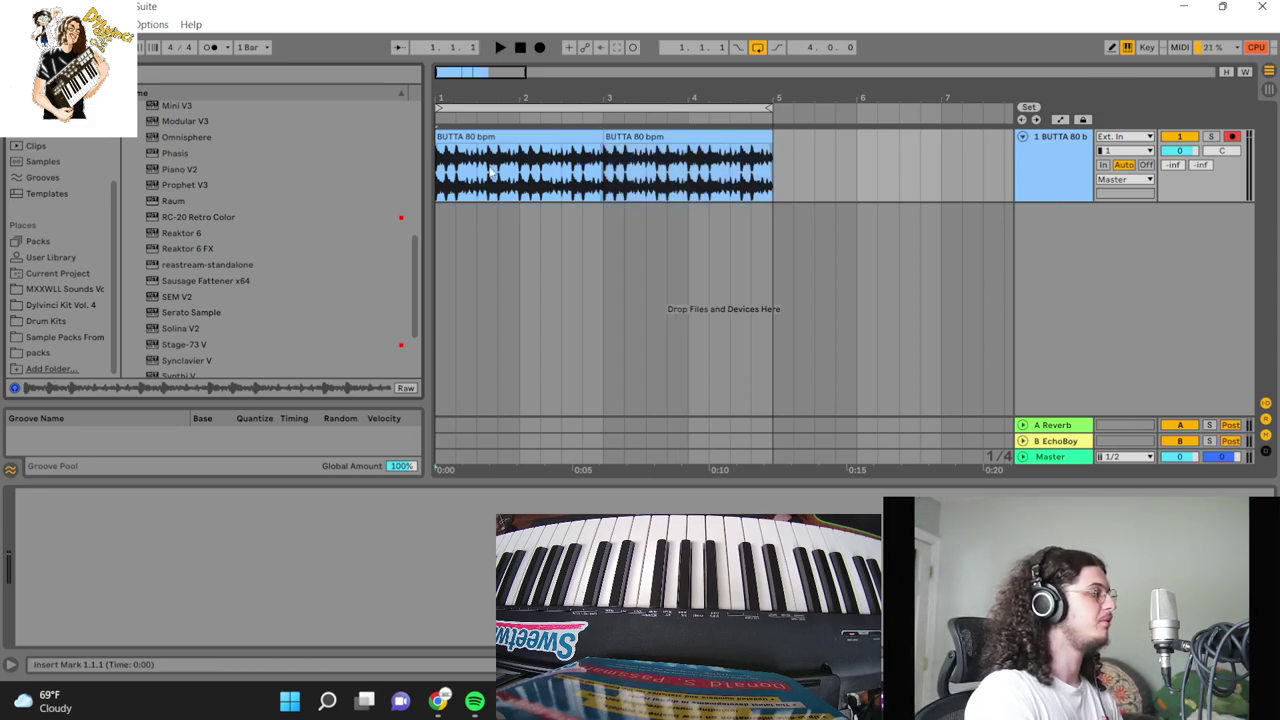
{"action": "scroll", "coordinate": [247, 227], "scroll_direction": "up", "scroll_amount": 2}
{"action": "key", "text": "space"}
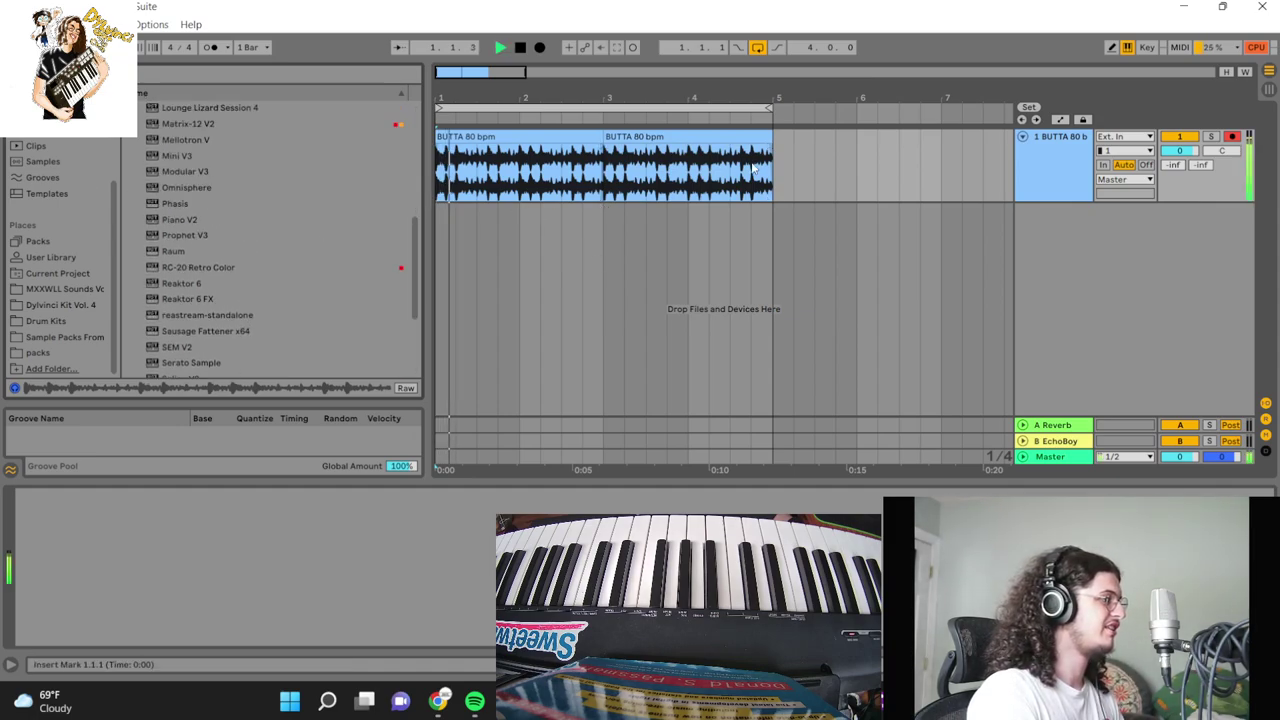
{"action": "scroll", "coordinate": [248, 289], "scroll_direction": "down", "scroll_amount": 3}
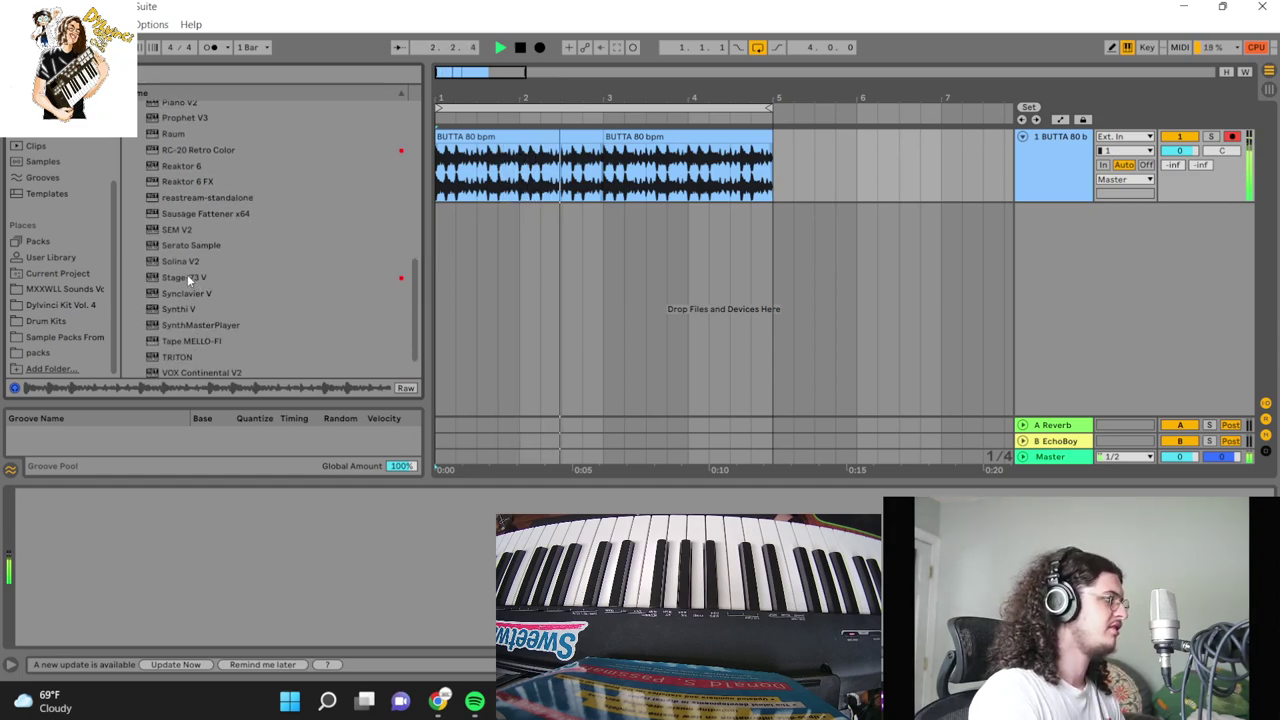
{"action": "left_click_drag", "start_coordinate": [180, 277], "coordinate": [966, 282]}
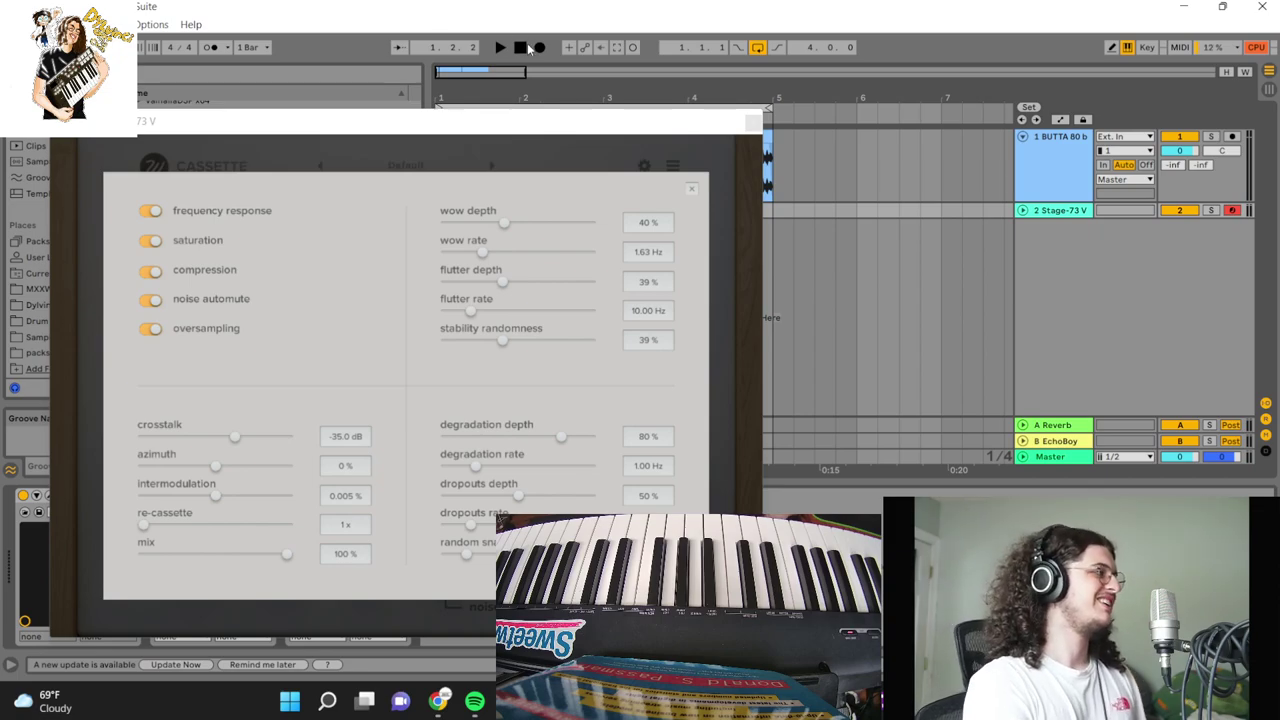
{"action": "left_click", "coordinate": [753, 121]}
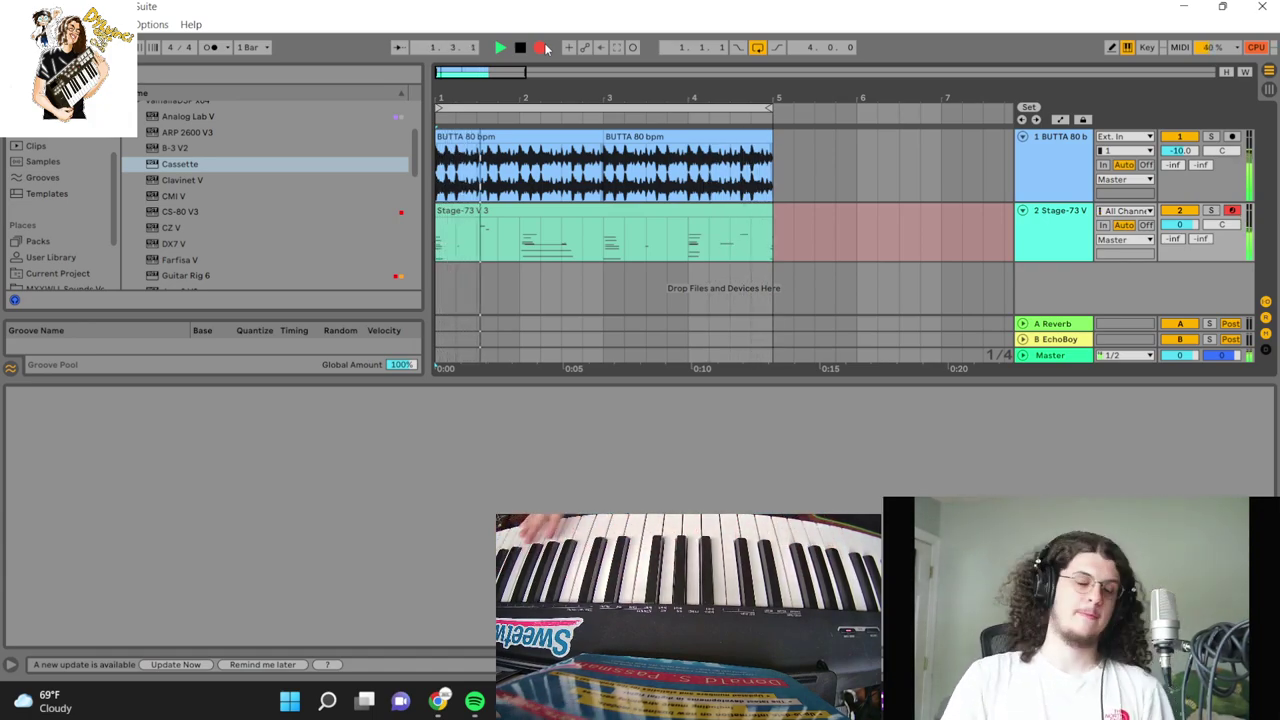
Step: Stop recording the Stage-73 V part and extend its newest clip to cover bars 1 to 4, replacing the older take
{"action": "key", "text": "space"}
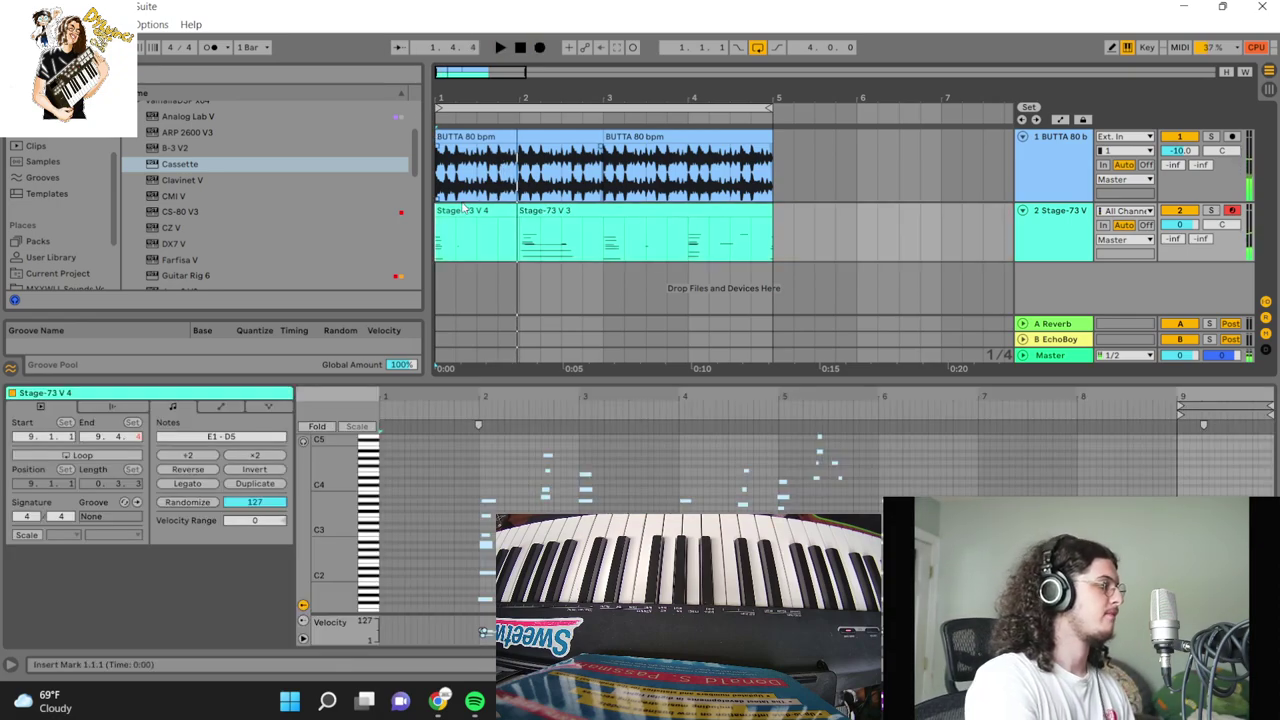
{"action": "left_click", "coordinate": [640, 220]}
{"action": "left_click", "coordinate": [715, 222]}
{"action": "key", "text": "Delete"}
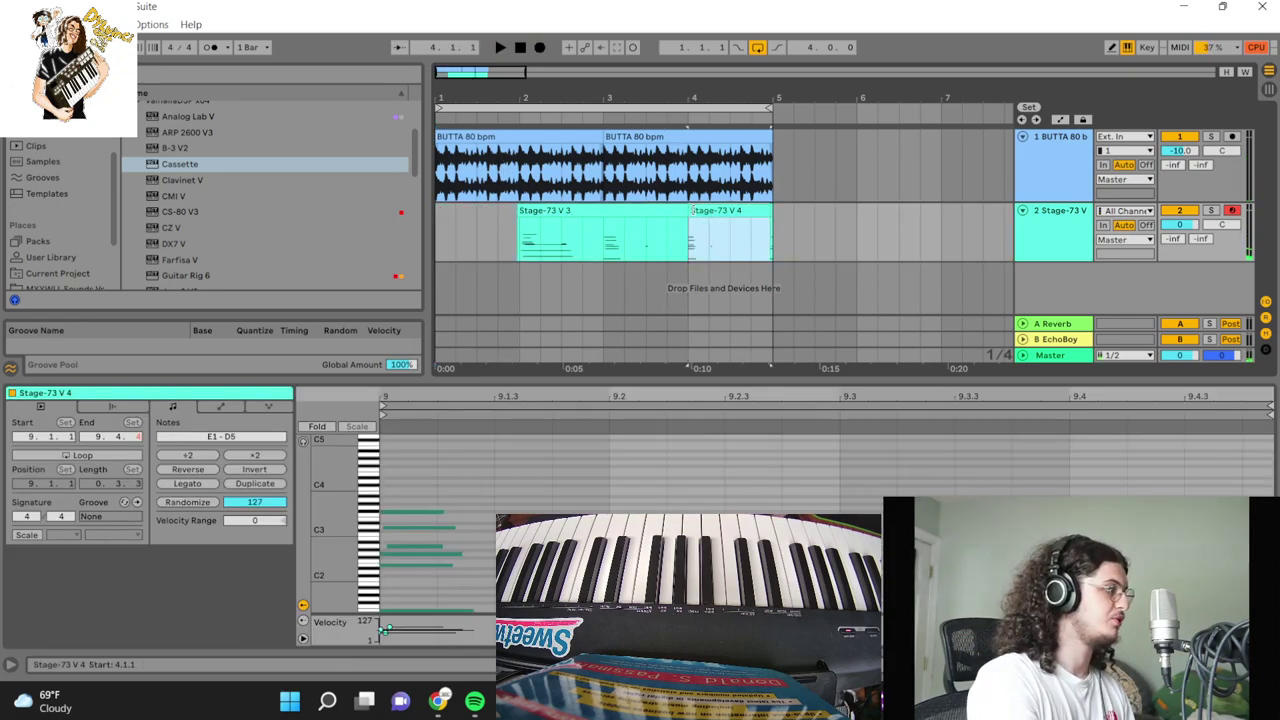
{"action": "left_click_drag", "start_coordinate": [690, 212], "coordinate": [437, 212]}
{"action": "key", "text": "space"}
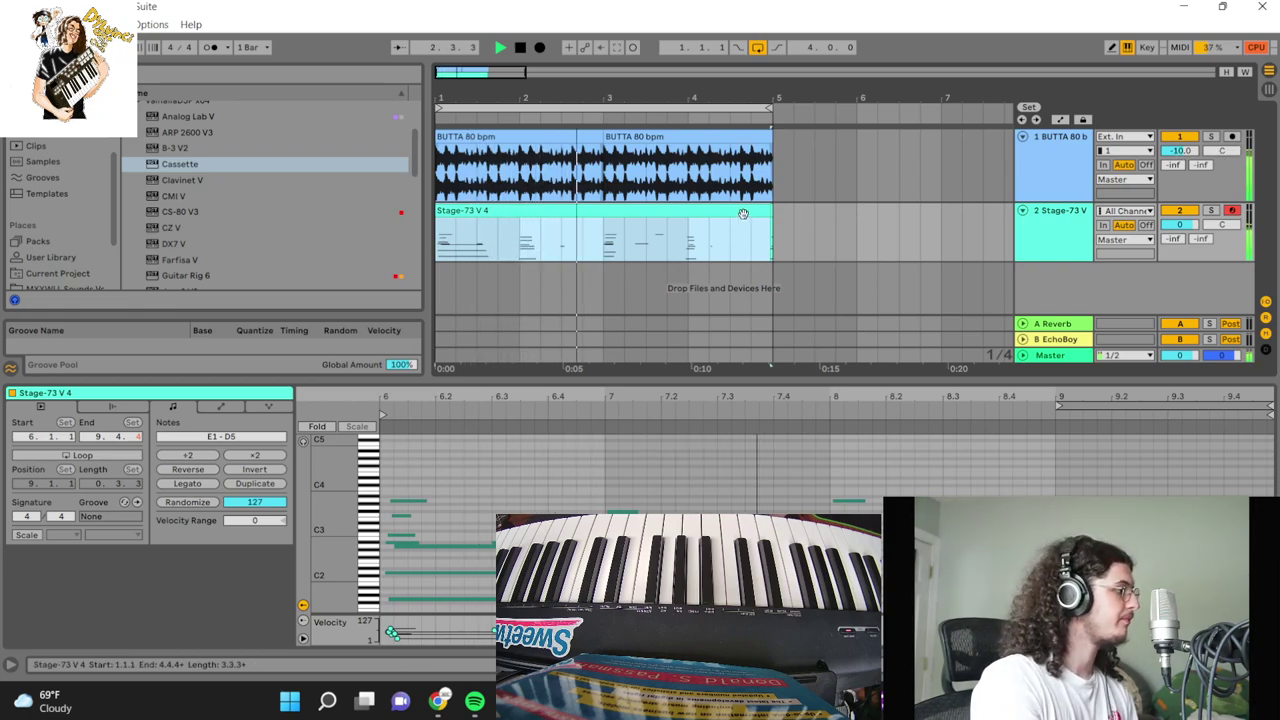
Step: Load Kontakt onto a new track below the Stage-73 V track
{"action": "scroll", "coordinate": [308, 235], "scroll_direction": "down", "scroll_amount": 3}
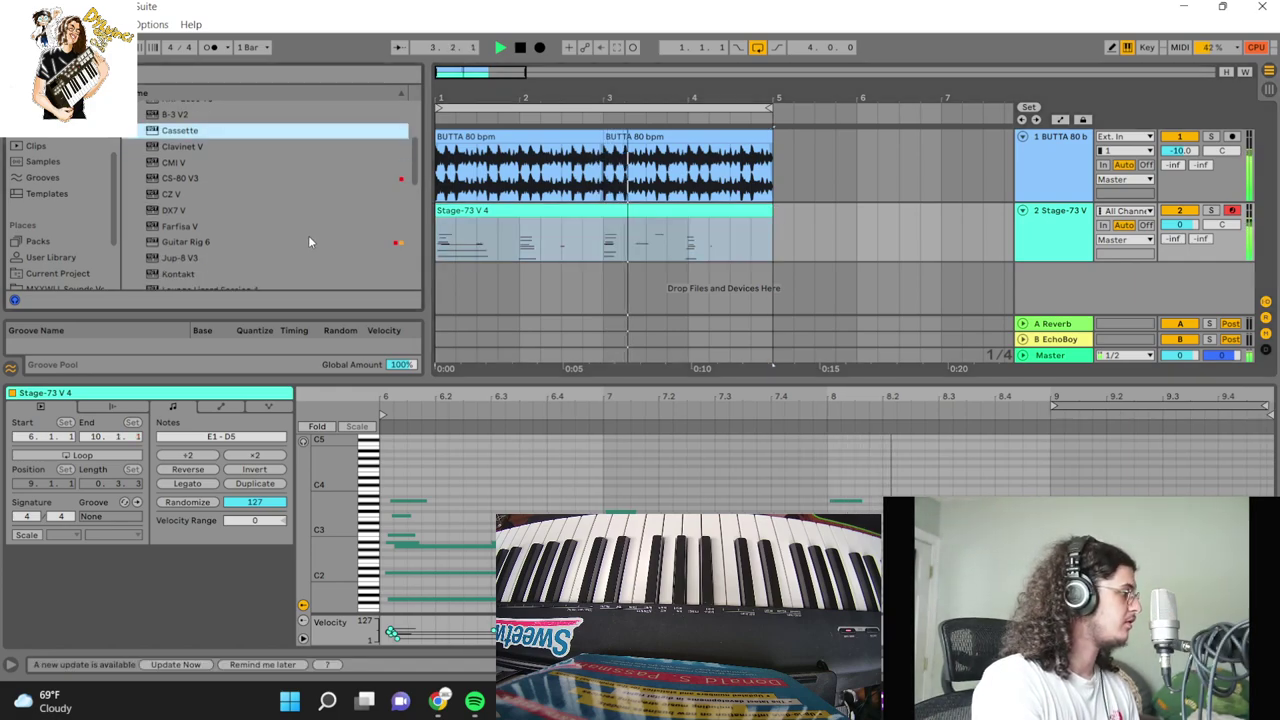
{"action": "scroll", "coordinate": [308, 235], "scroll_direction": "down", "scroll_amount": 2}
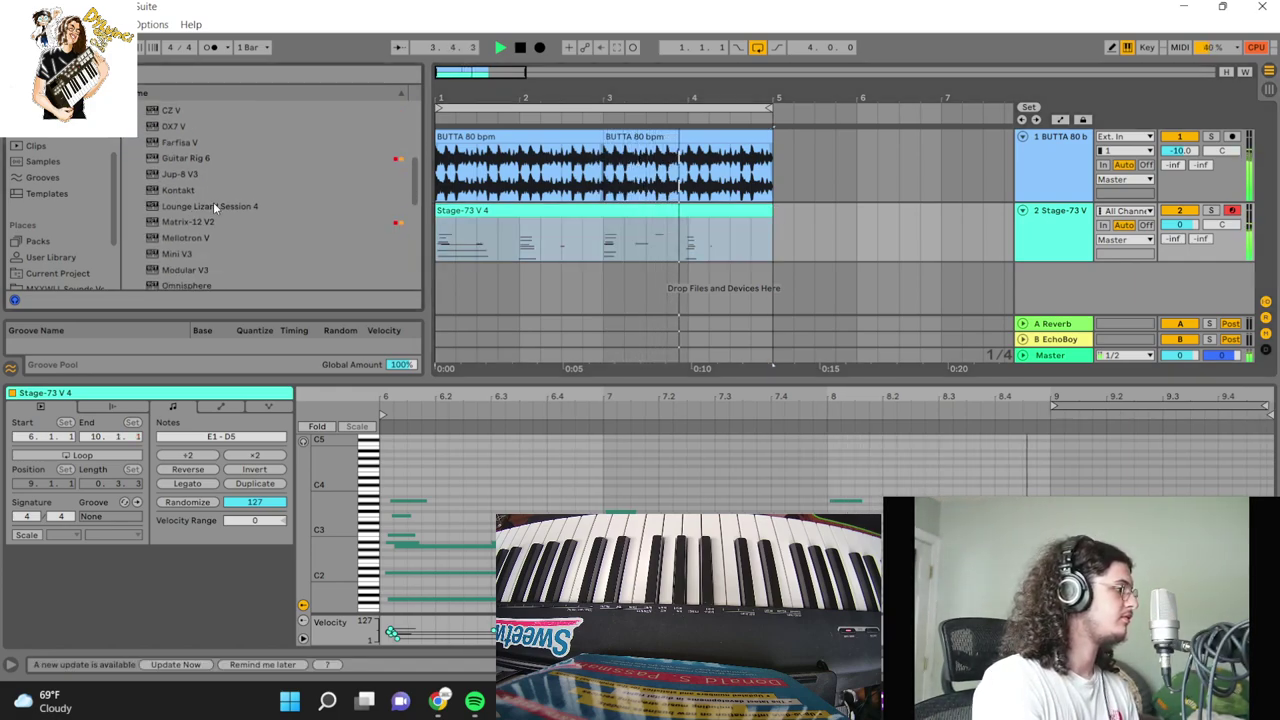
{"action": "left_click_drag", "start_coordinate": [213, 197], "coordinate": [1120, 287]}
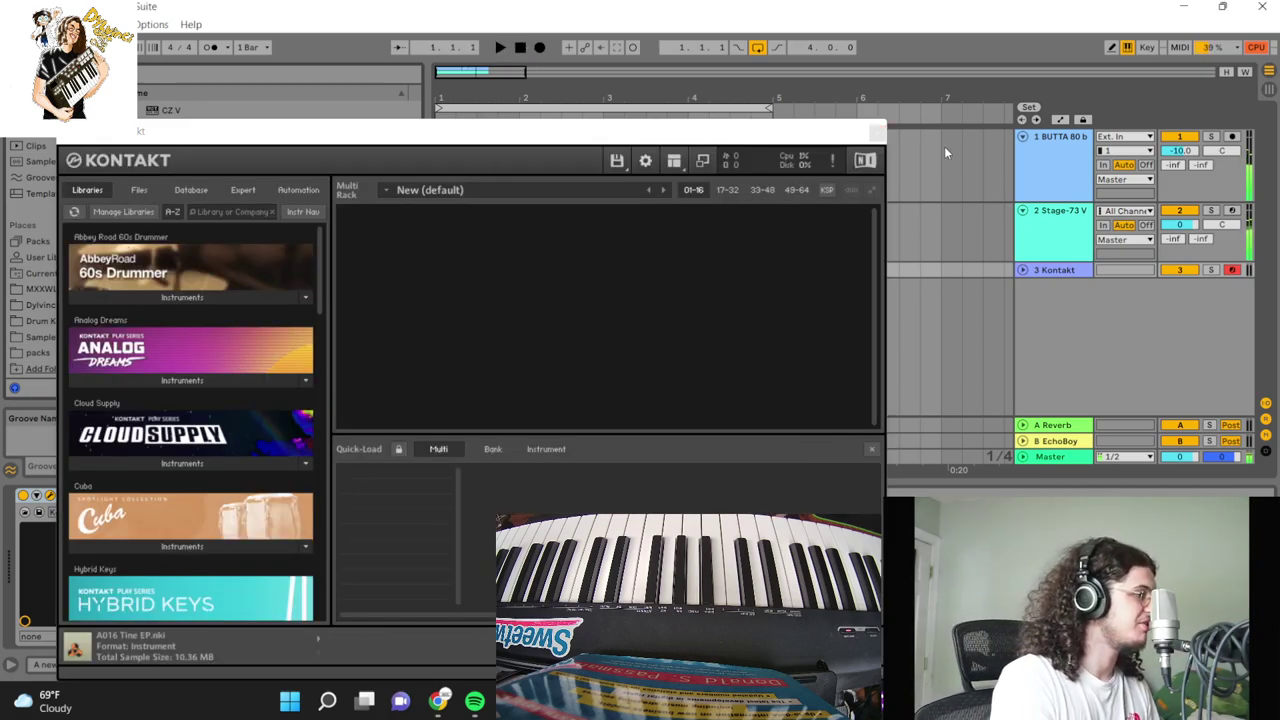
Step: Arm the Stage-73 V track, record a new two-bar chord take and duplicate it over bars 3 and 4
{"action": "left_click", "coordinate": [1232, 210]}
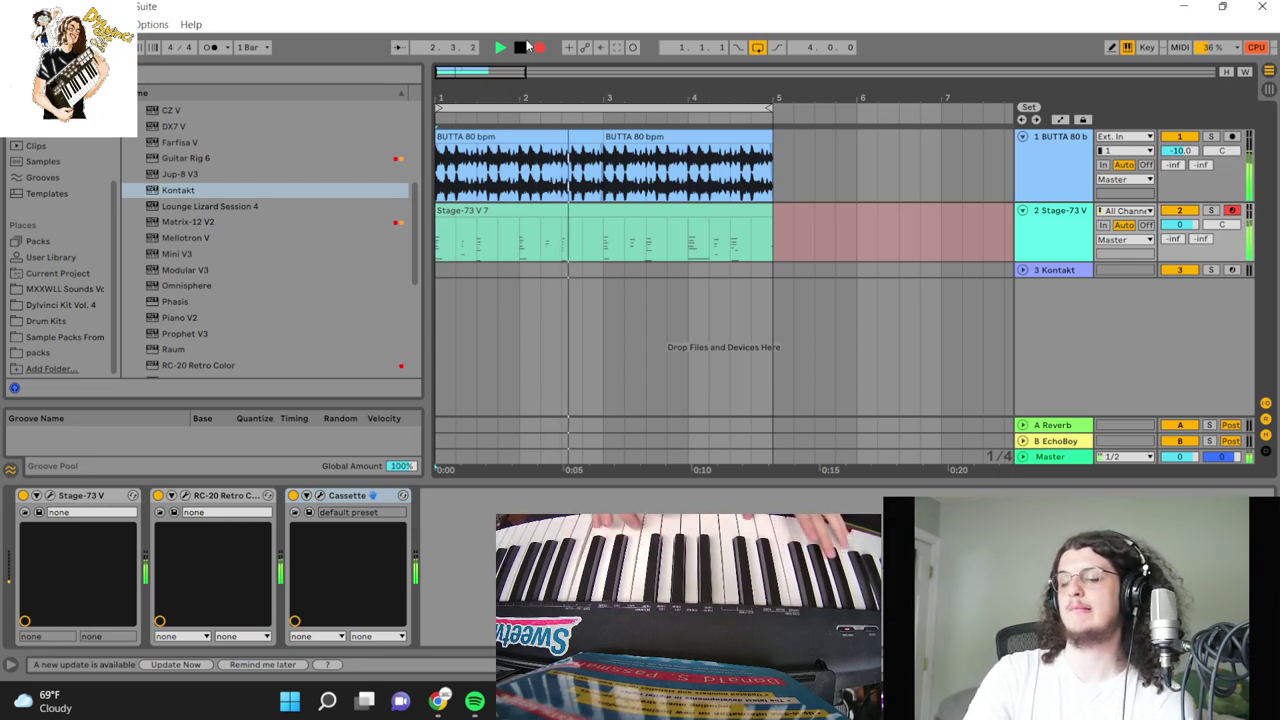
{"action": "left_click", "coordinate": [521, 47]}
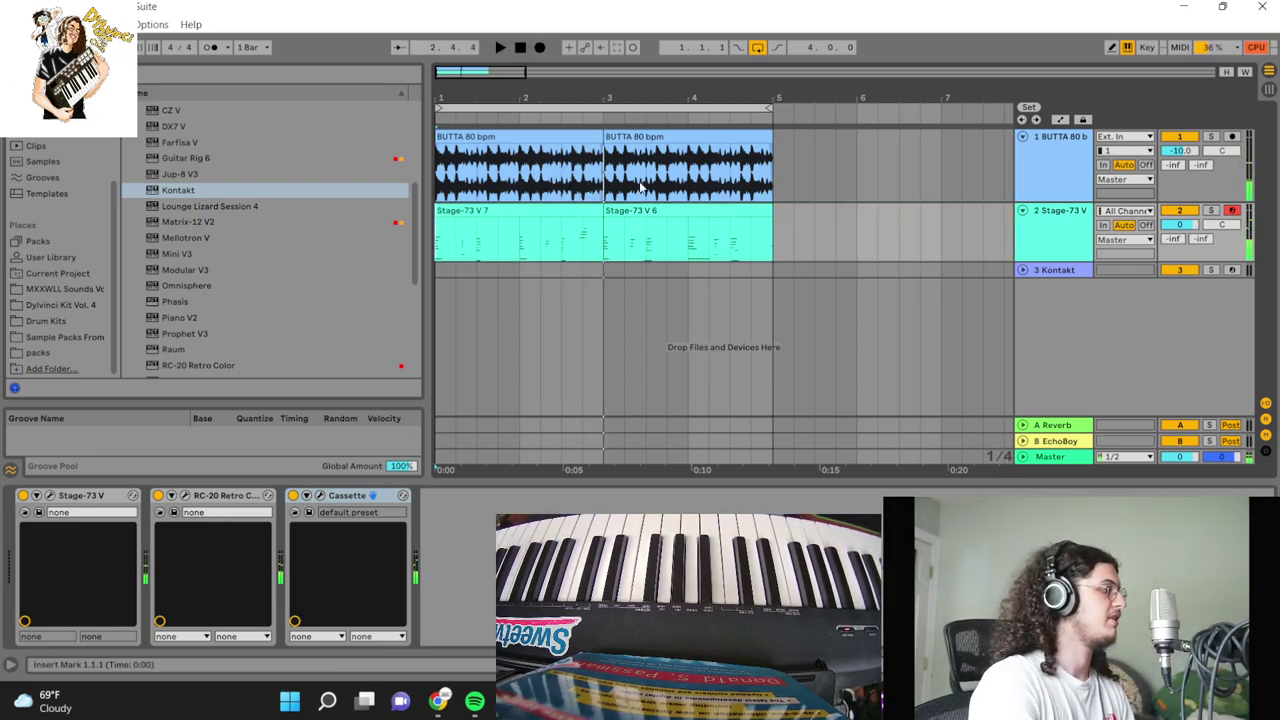
{"action": "key", "text": "space"}
{"action": "left_click", "coordinate": [586, 211]}
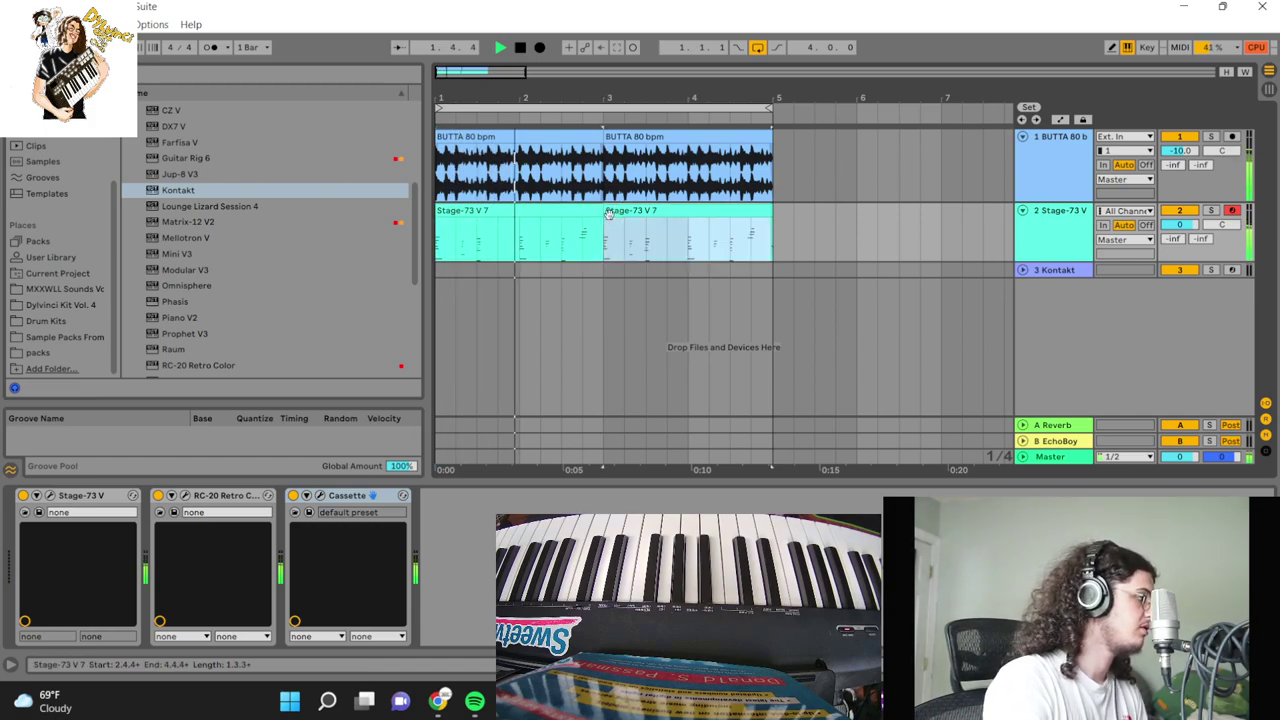
Step: Close the empty Kontakt instrument and lower the BUTTA drum track's volume to -16.0
{"action": "left_click", "coordinate": [672, 270]}
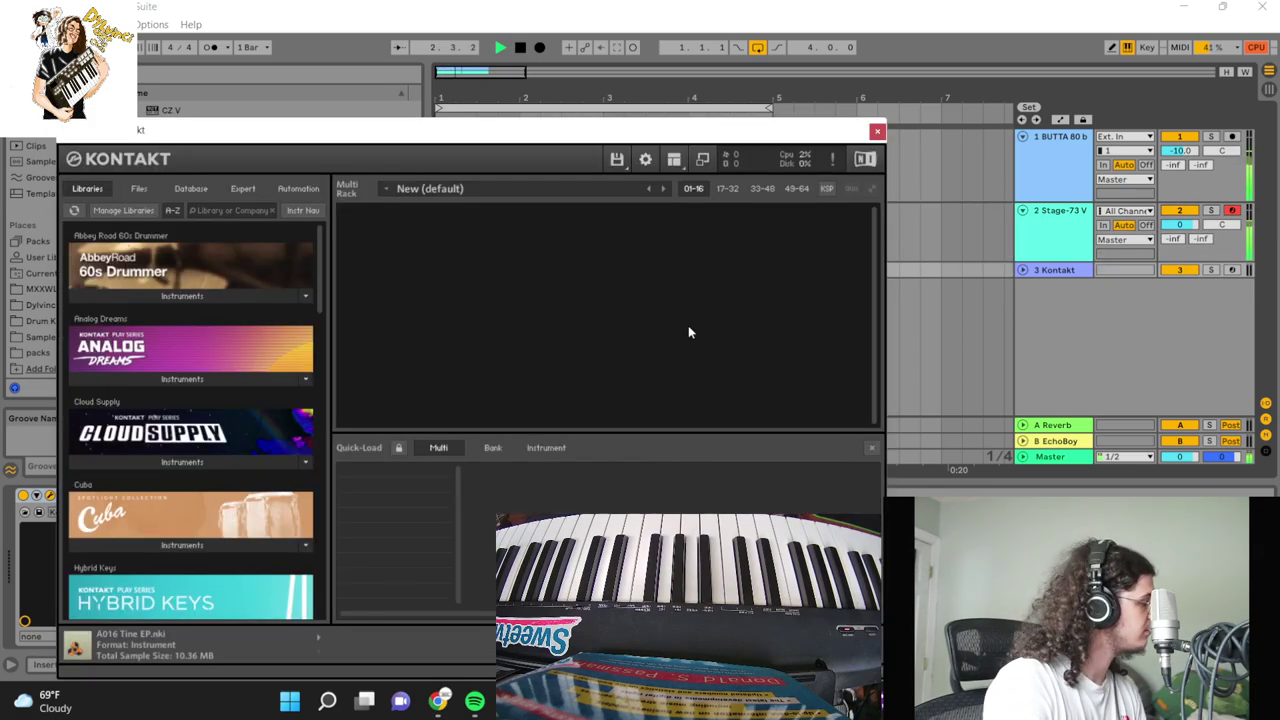
{"action": "left_click", "coordinate": [877, 131]}
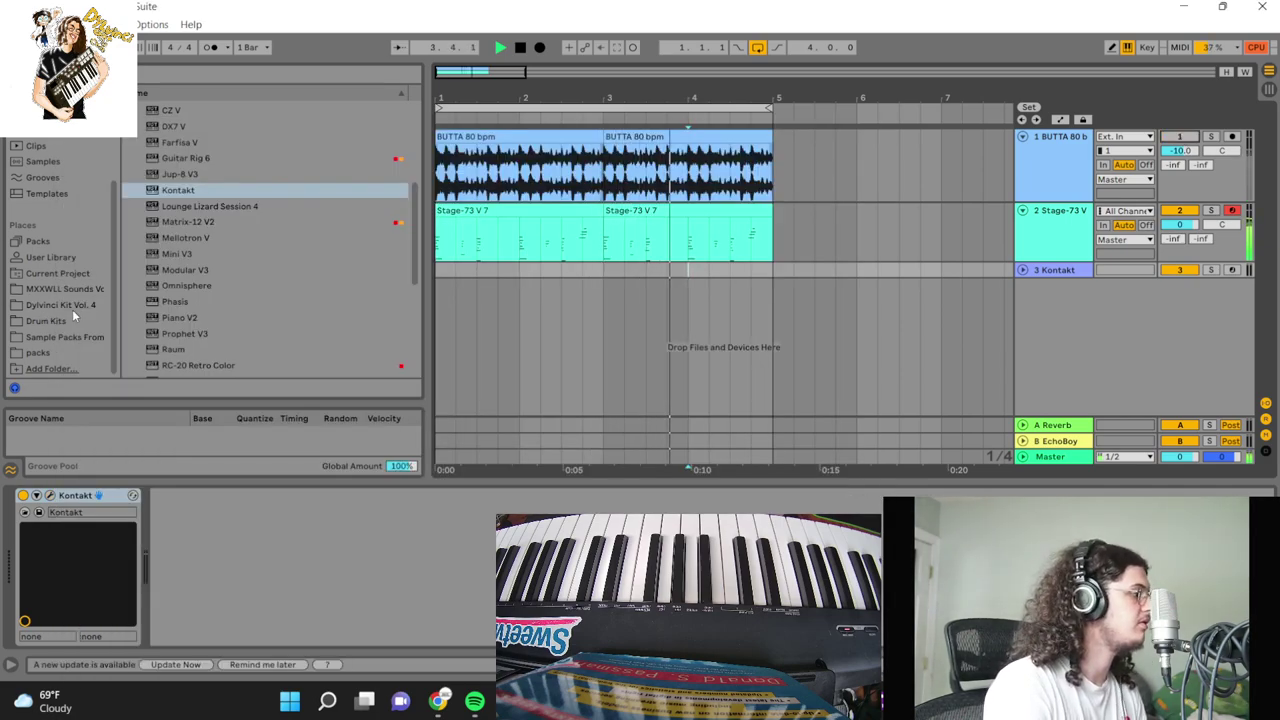
{"action": "left_click_drag", "start_coordinate": [1180, 150], "coordinate": [1180, 159]}
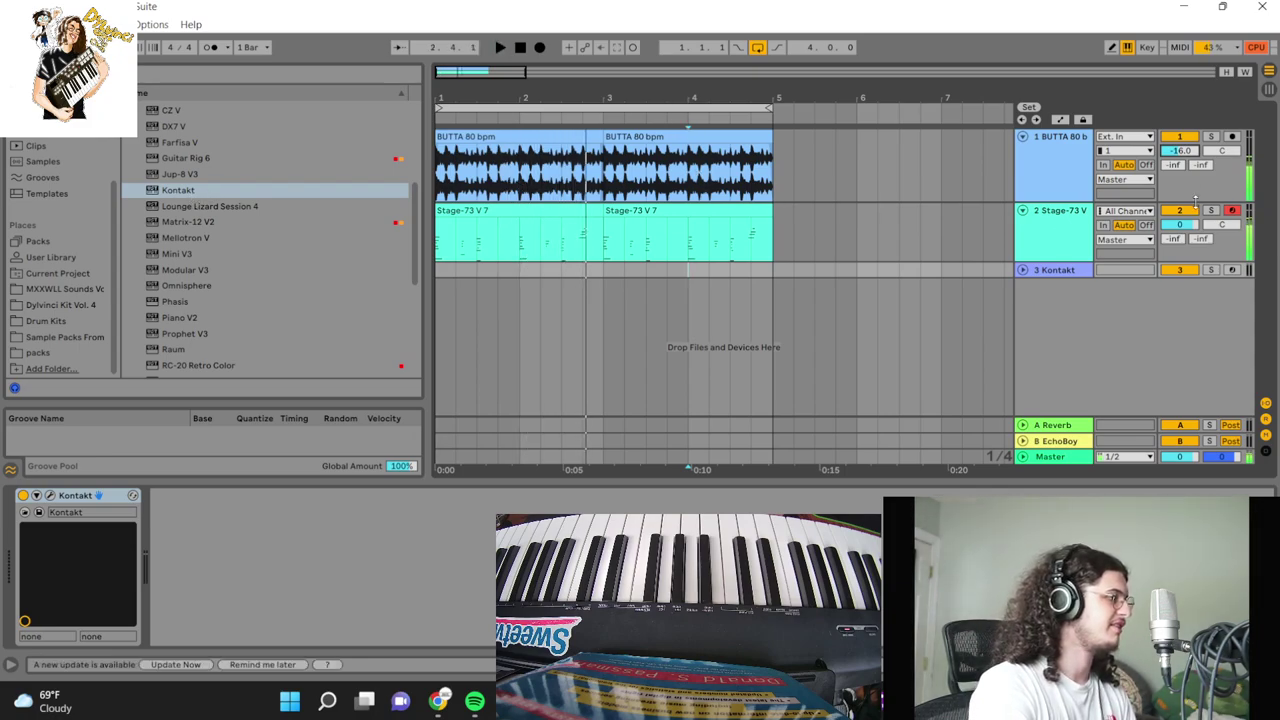
Step: Add the Pitch MIDI effect in front of Stage-73 V with a shift of -1 st and play the loop
{"action": "scroll", "coordinate": [7, 200], "scroll_direction": "up", "scroll_amount": 3}
{"action": "left_click", "coordinate": [52, 165]}
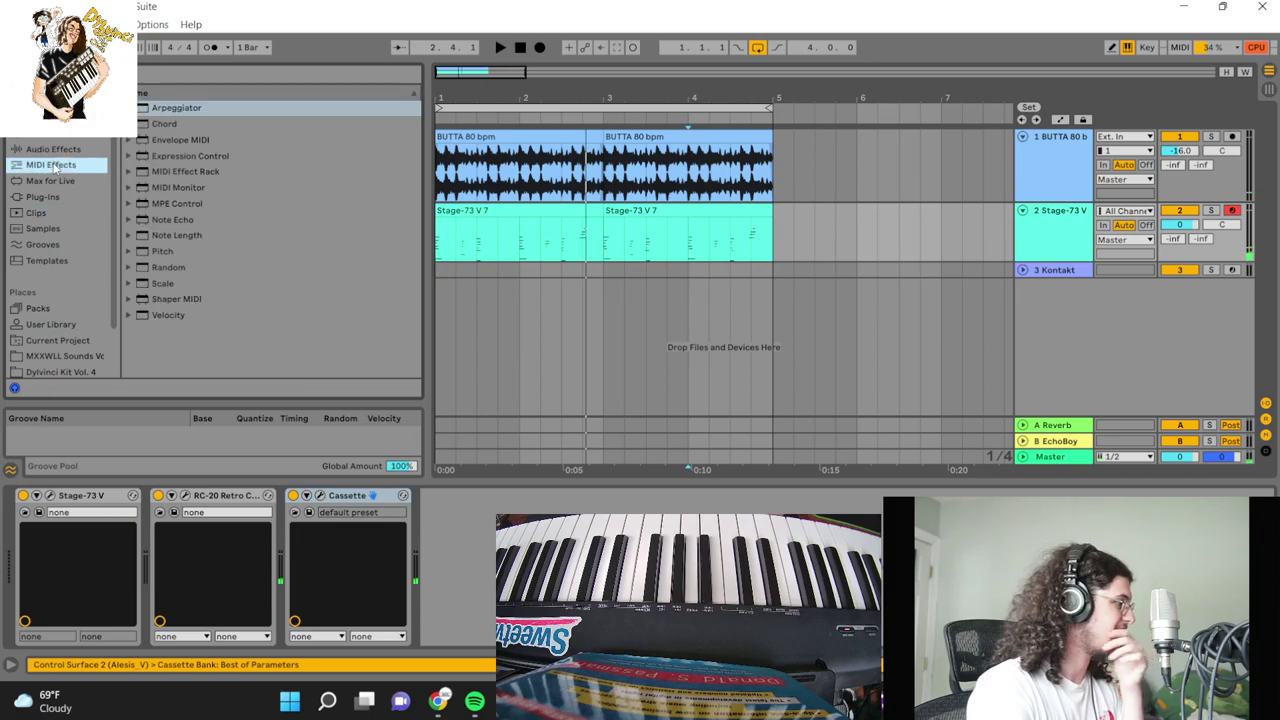
{"action": "left_click", "coordinate": [1103, 225]}
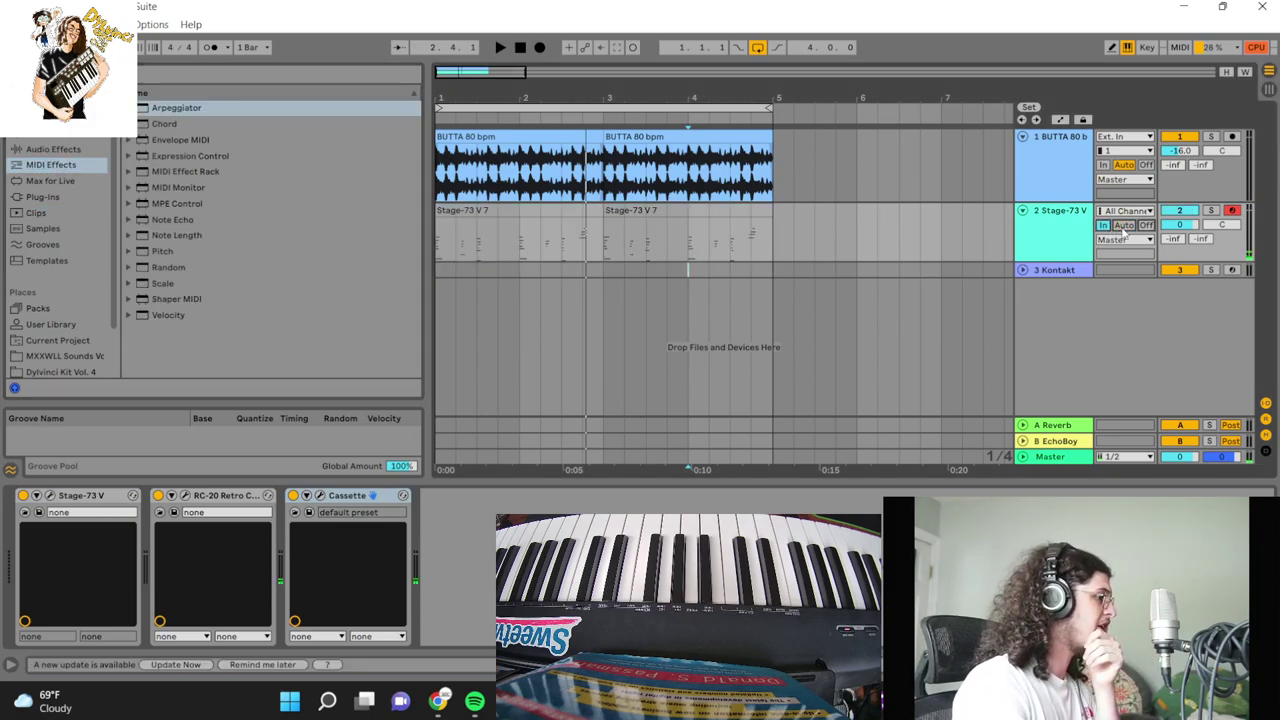
{"action": "left_click", "coordinate": [1124, 225]}
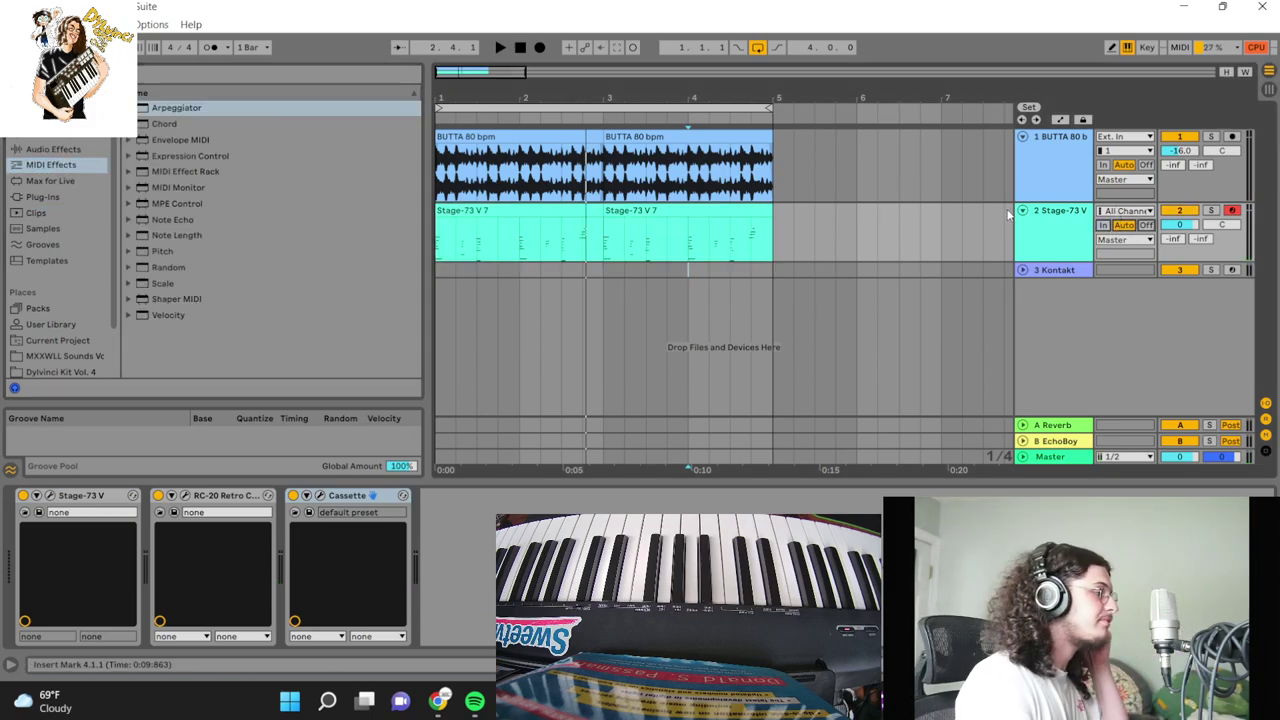
{"action": "double_click", "coordinate": [162, 251]}
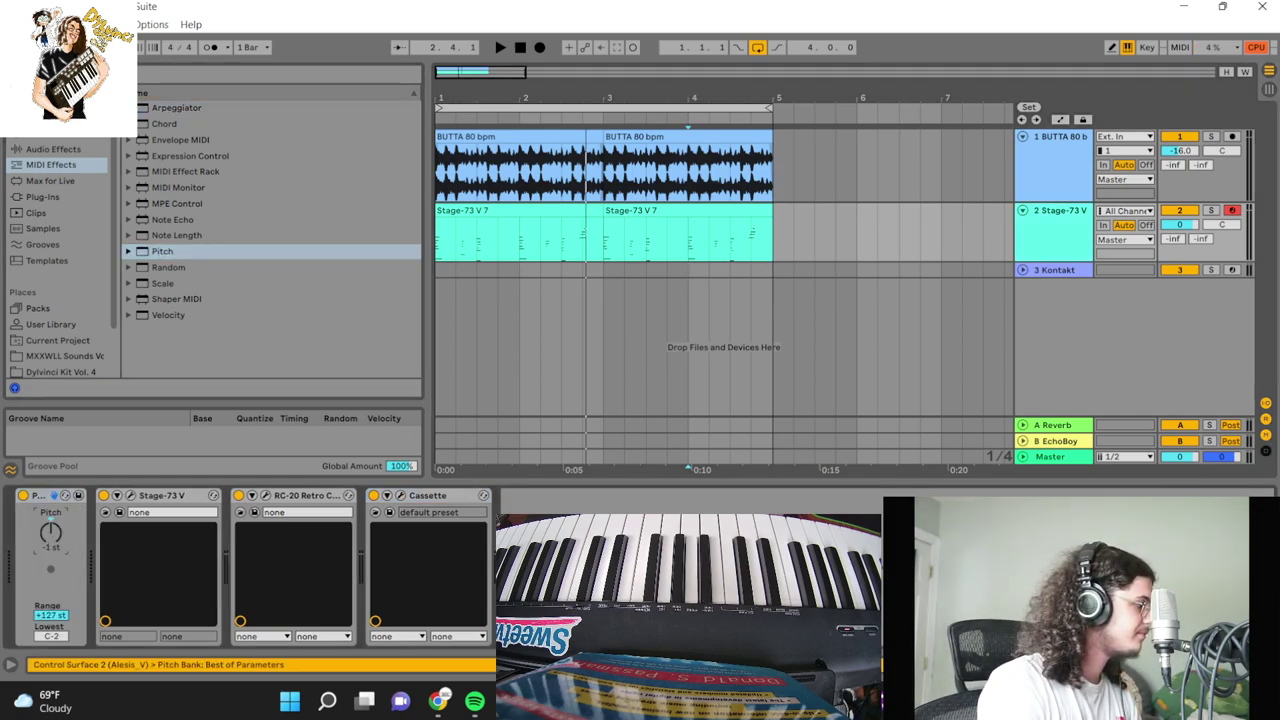
{"action": "key", "text": "space"}
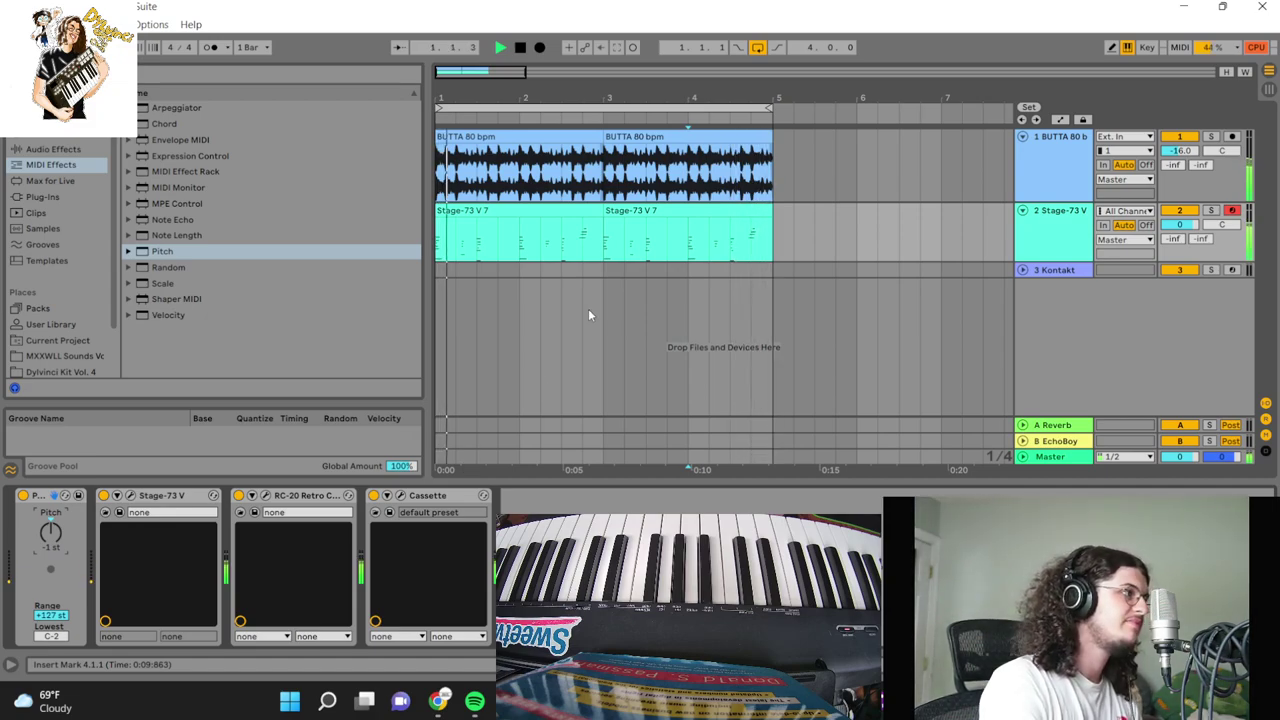
Step: Unfold the Kontakt track and load the Scarbee Rickenbacker Bass - Palm Muted instrument, keeping the Neck Pure DI preset
{"action": "left_click", "coordinate": [1078, 276]}
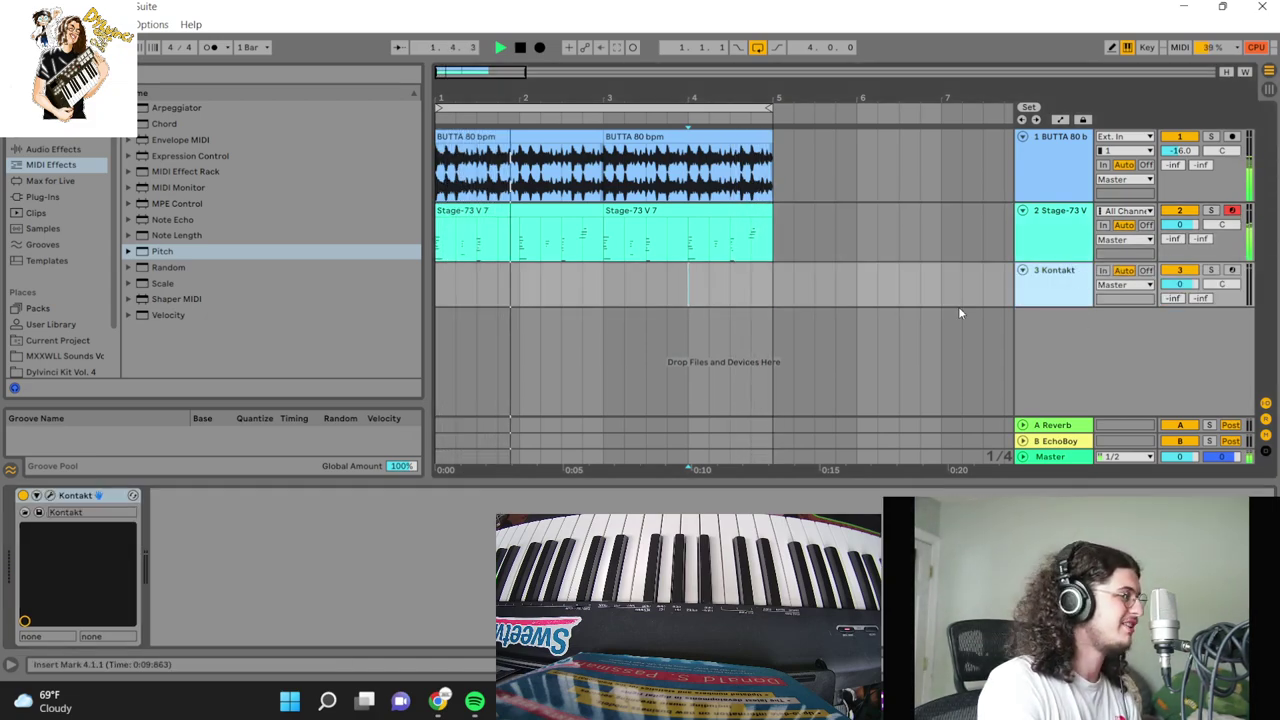
{"action": "left_click", "coordinate": [50, 496]}
{"action": "left_click", "coordinate": [1054, 285]}
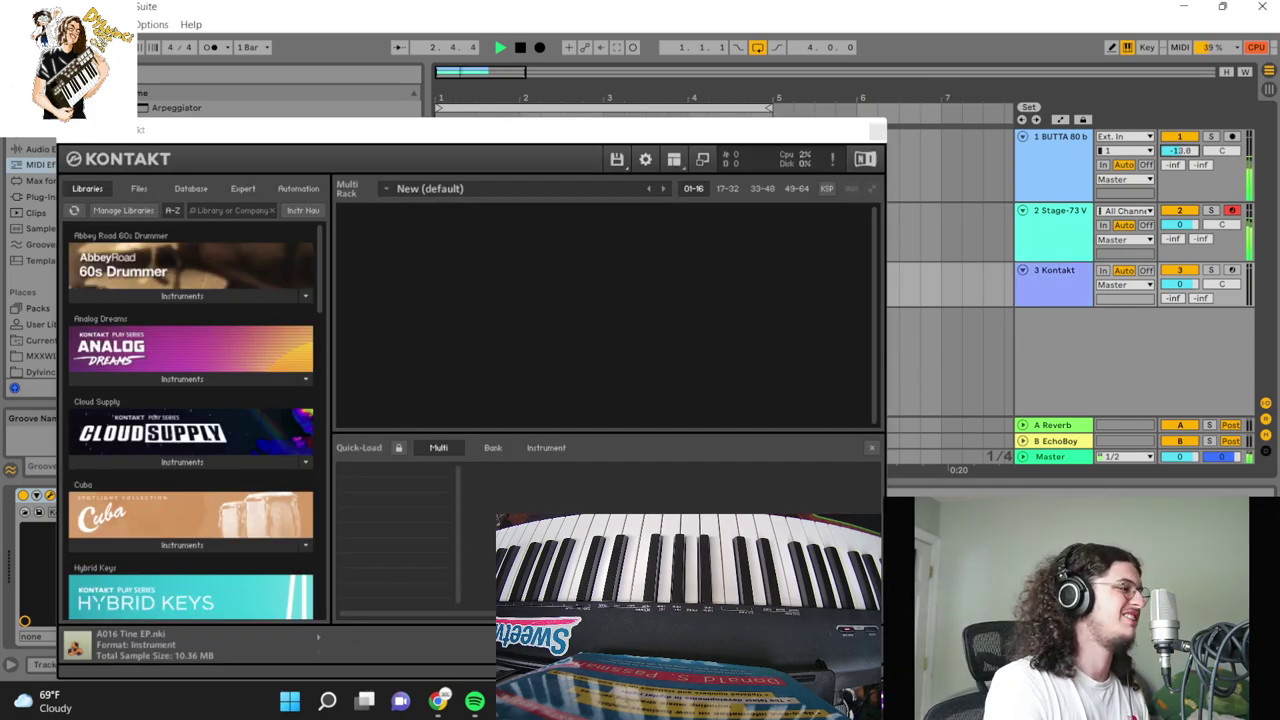
{"action": "scroll", "coordinate": [236, 466], "scroll_direction": "down", "scroll_amount": 10}
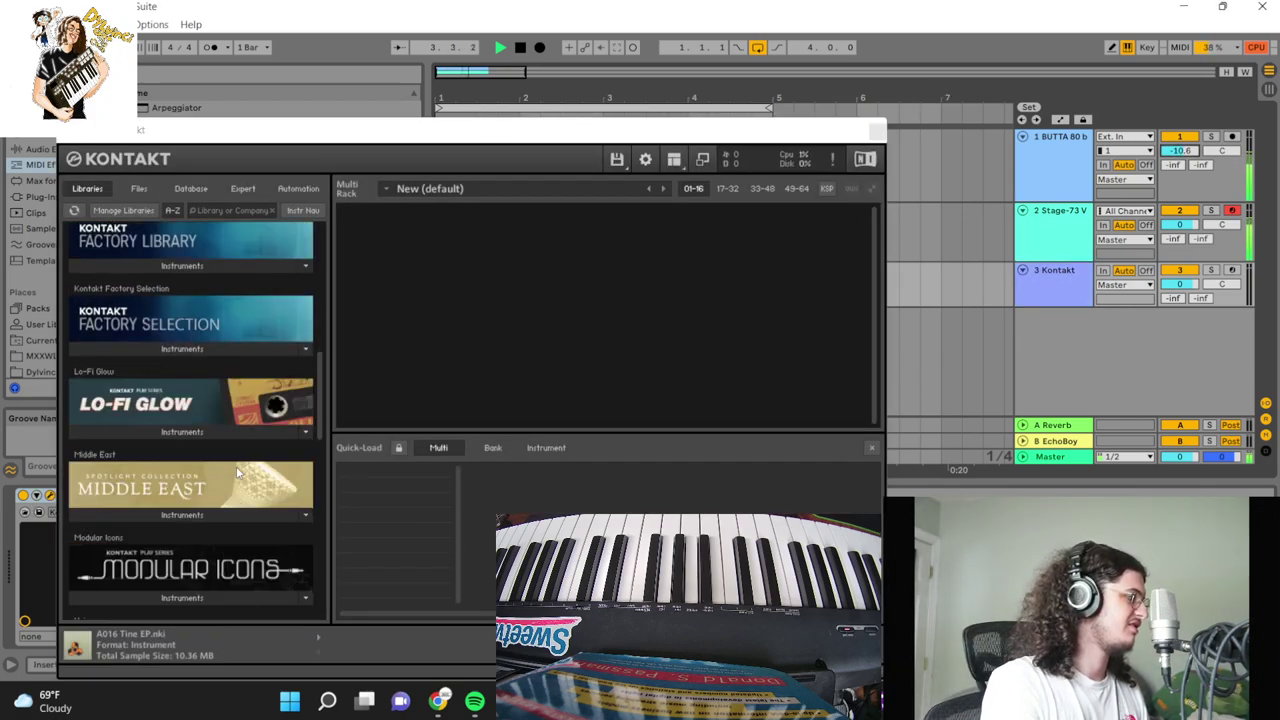
{"action": "scroll", "coordinate": [236, 466], "scroll_direction": "down", "scroll_amount": 8}
{"action": "left_click", "coordinate": [182, 492]}
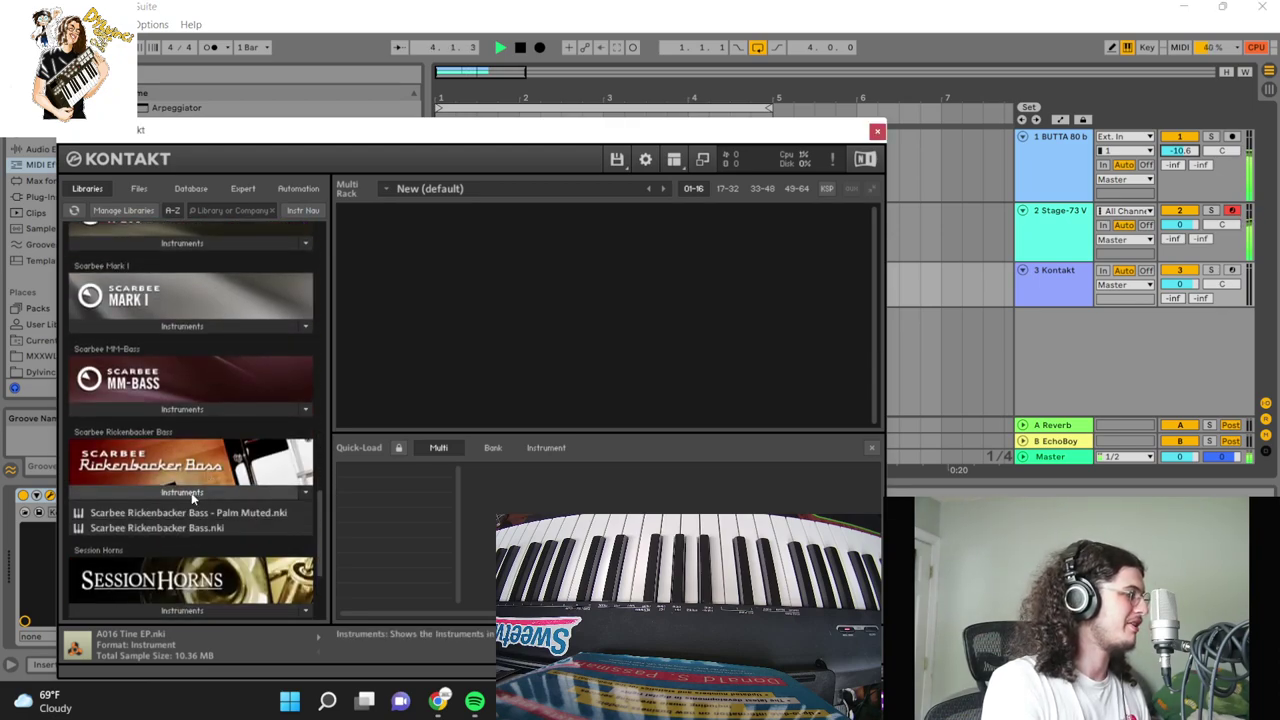
{"action": "left_click_drag", "start_coordinate": [363, 410], "coordinate": [527, 287]}
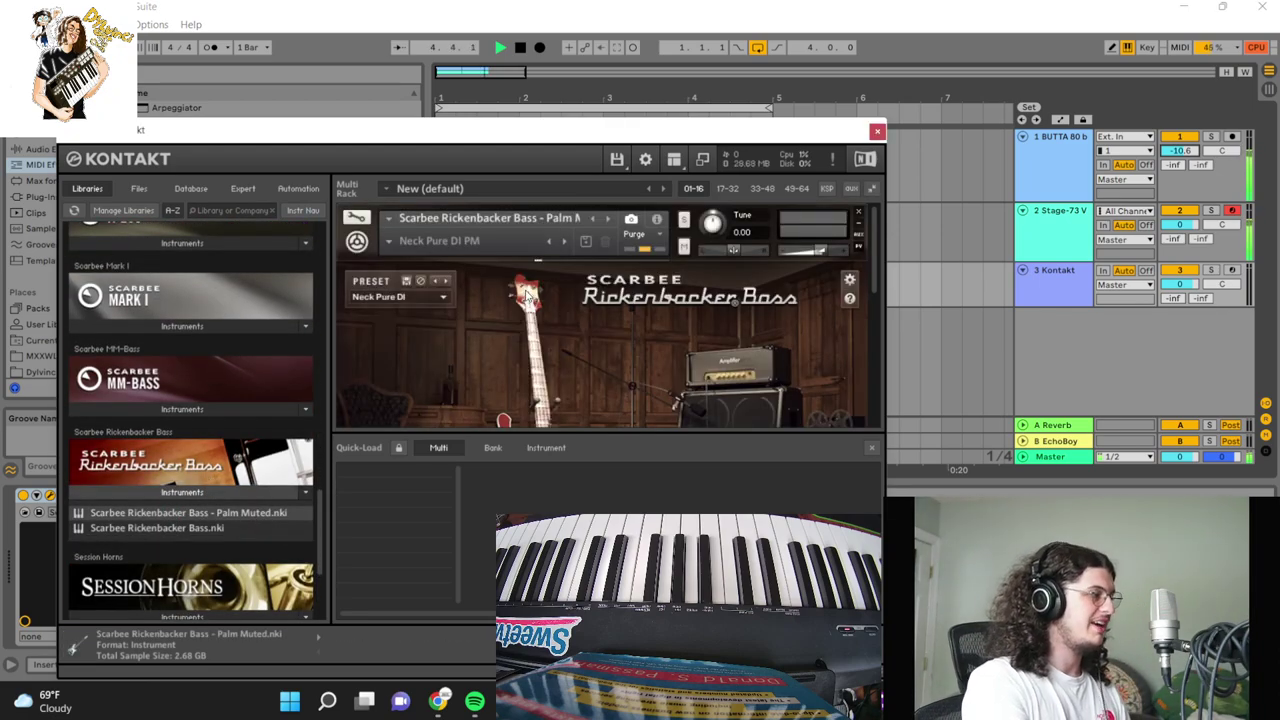
{"action": "left_click", "coordinate": [444, 299]}
{"action": "left_click", "coordinate": [552, 308]}
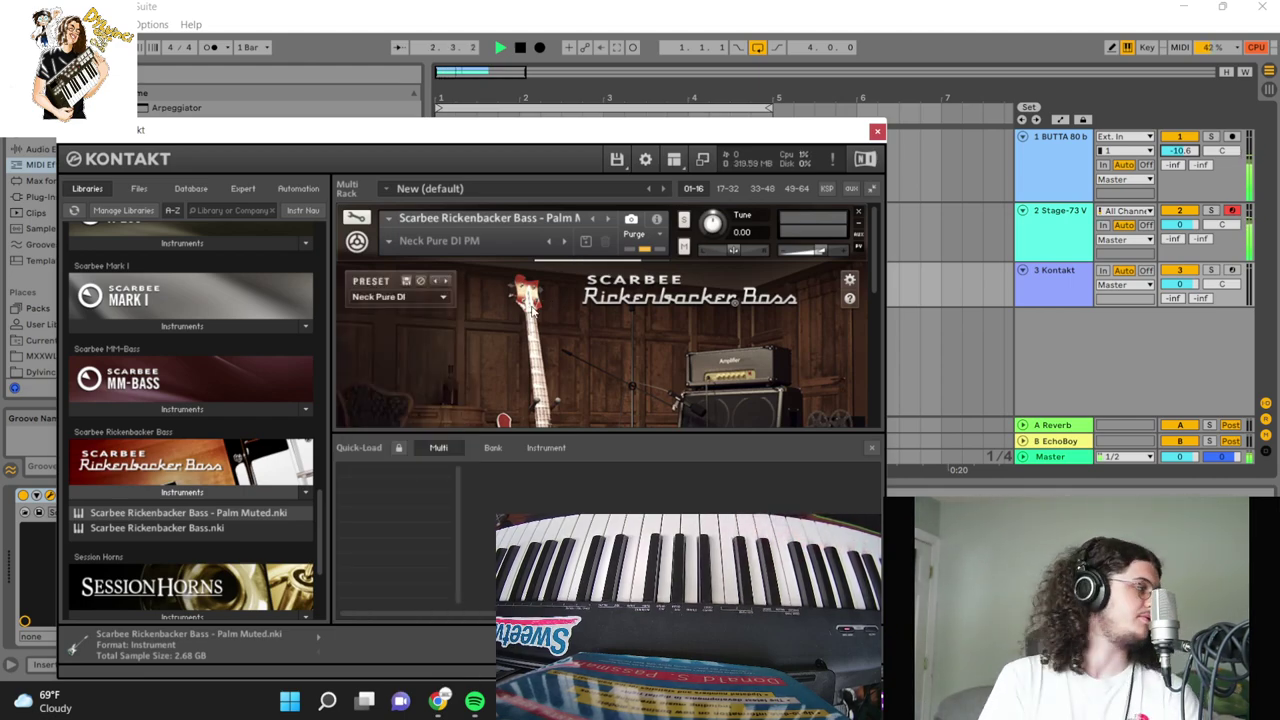
Step: Record a bass line over bars 1 to 4 on the armed Kontakt track and play it back
{"action": "left_click", "coordinate": [877, 131]}
{"action": "left_click", "coordinate": [520, 47]}
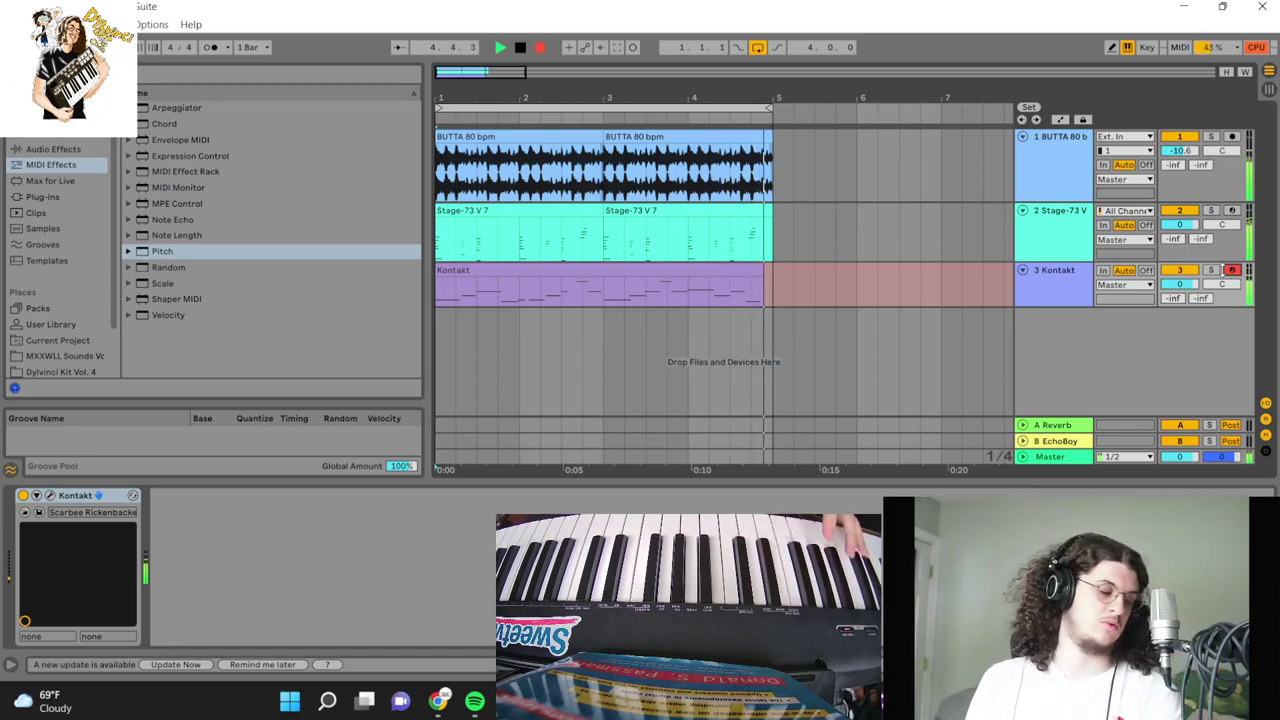
{"action": "key", "text": "space"}
{"action": "key", "text": "space"}
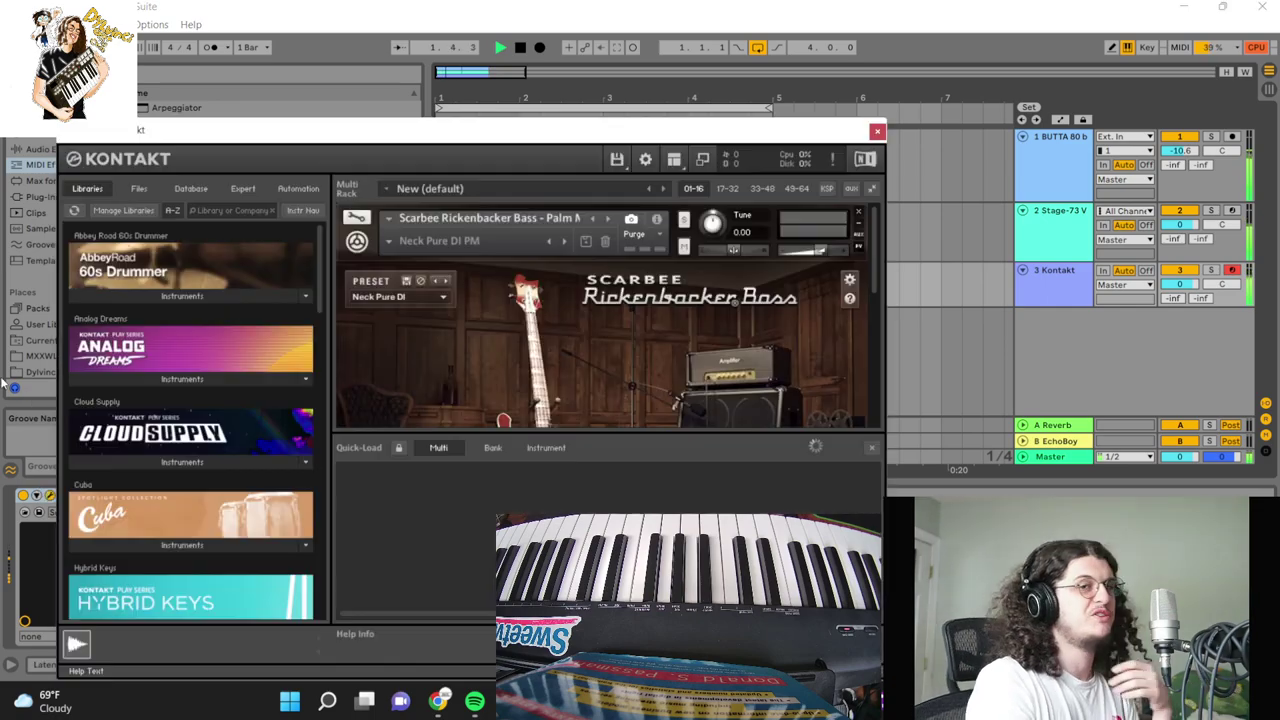
Step: Reopen the Kontakt bass instrument and change its preset to Dub Bass
{"action": "left_click", "coordinate": [49, 495]}
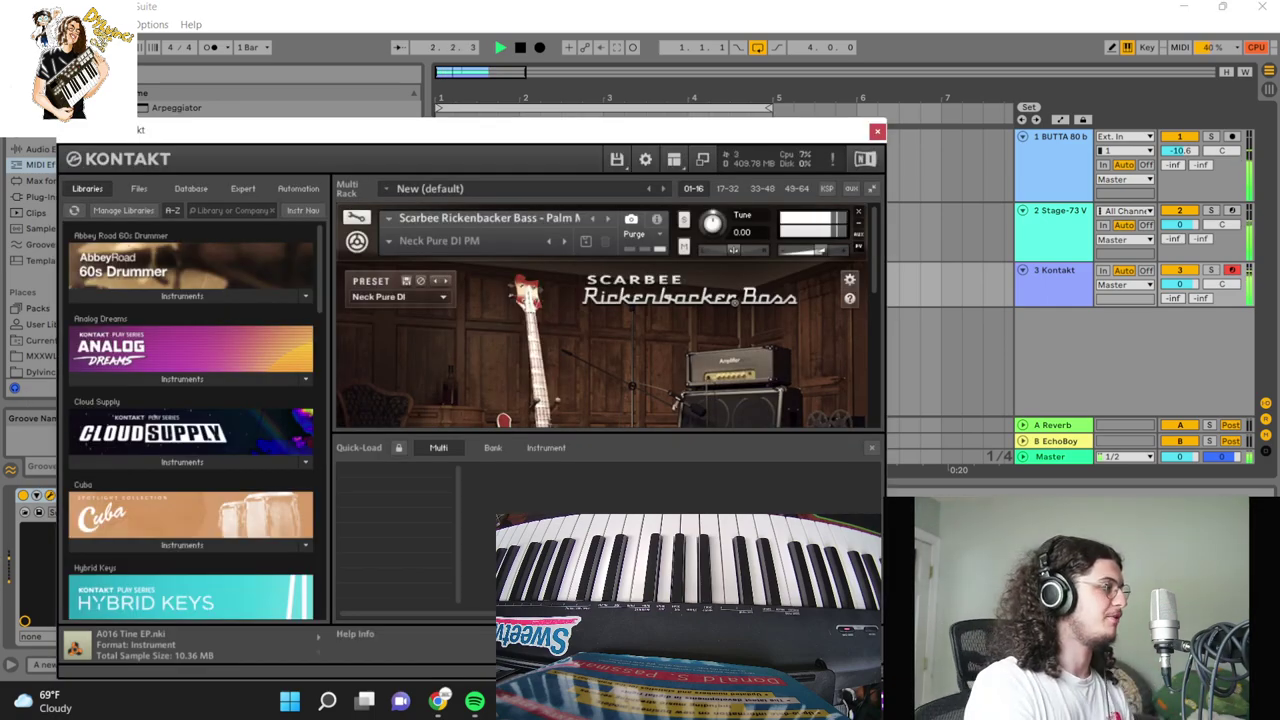
{"action": "left_click_drag", "start_coordinate": [305, 146], "coordinate": [350, 129]}
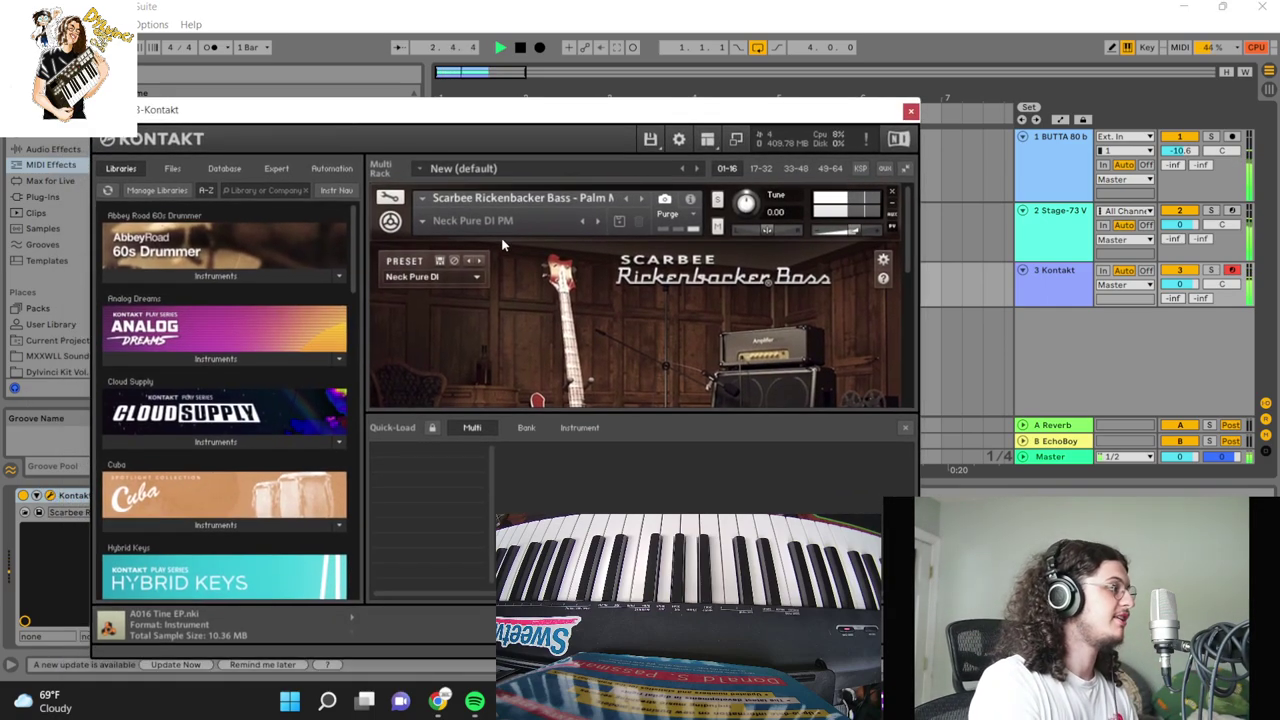
{"action": "scroll", "coordinate": [255, 405], "scroll_direction": "down", "scroll_amount": 10}
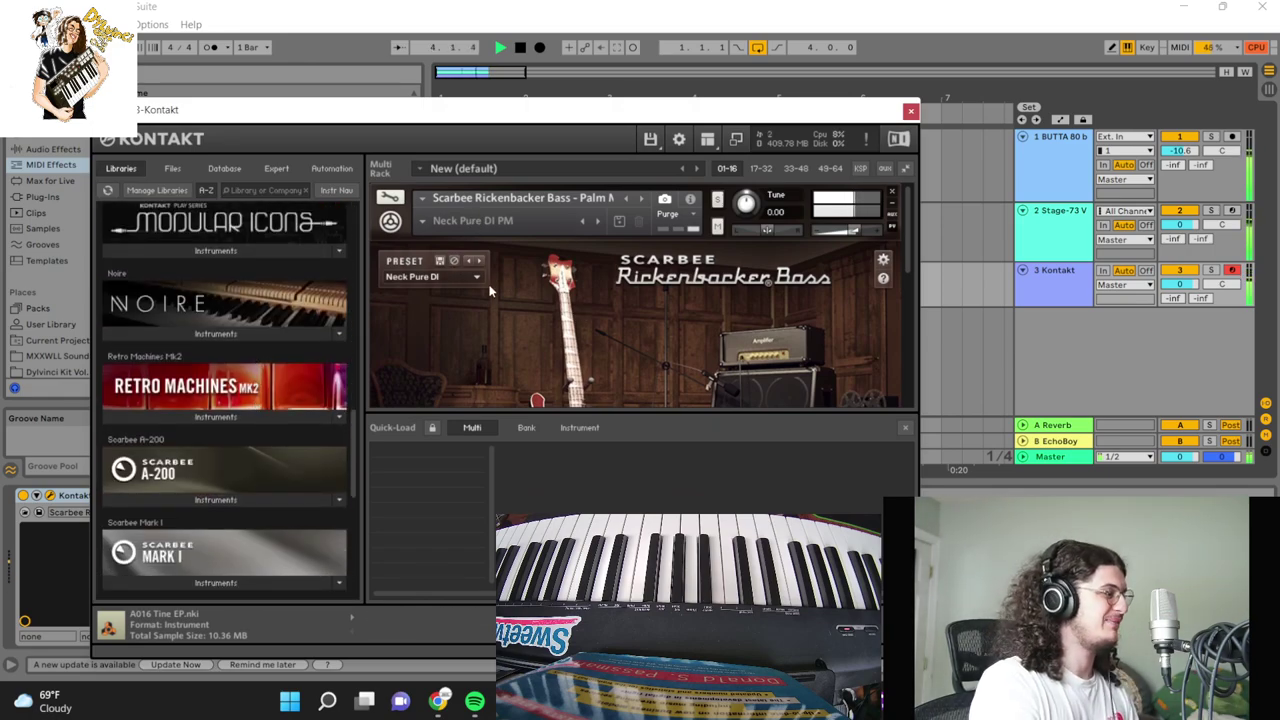
{"action": "left_click", "coordinate": [470, 277]}
{"action": "left_click", "coordinate": [415, 434]}
Step: Lower the Kontakt bass track's volume to -5.2 during playback and close the instrument window
{"action": "left_click_drag", "start_coordinate": [493, 121], "coordinate": [563, 257]}
{"action": "left_click", "coordinate": [1180, 287]}
{"action": "key", "text": "space"}
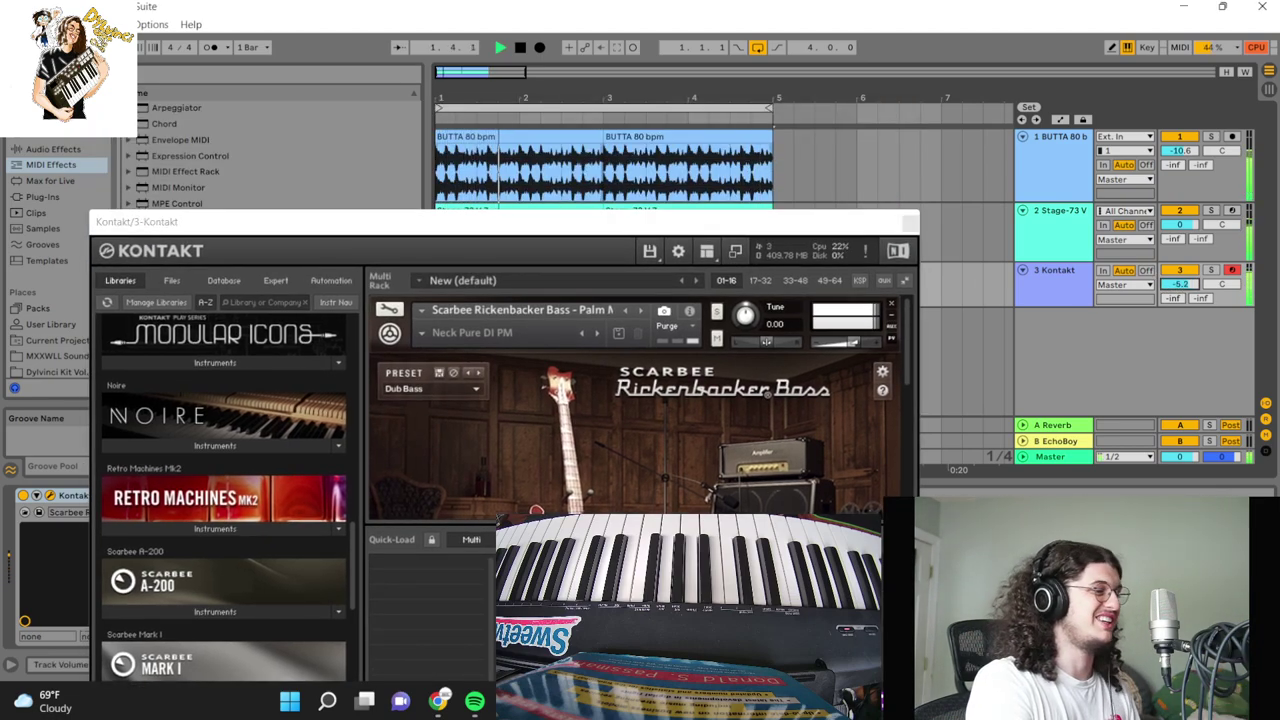
{"action": "left_click", "coordinate": [909, 222]}
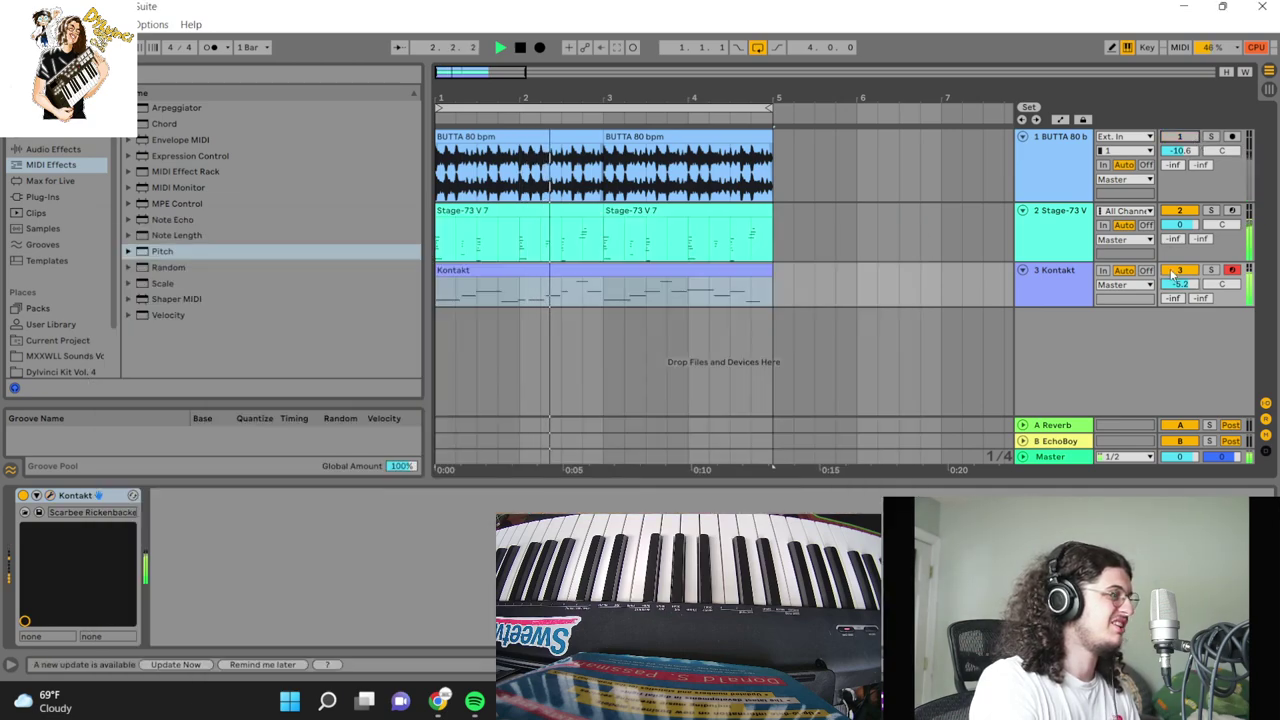
Step: Set the Kontakt track's volume to -6.3 and check the RC-20 Retro Color effect on the Stage-73 V track, closing its window
{"action": "left_click", "coordinate": [1172, 224]}
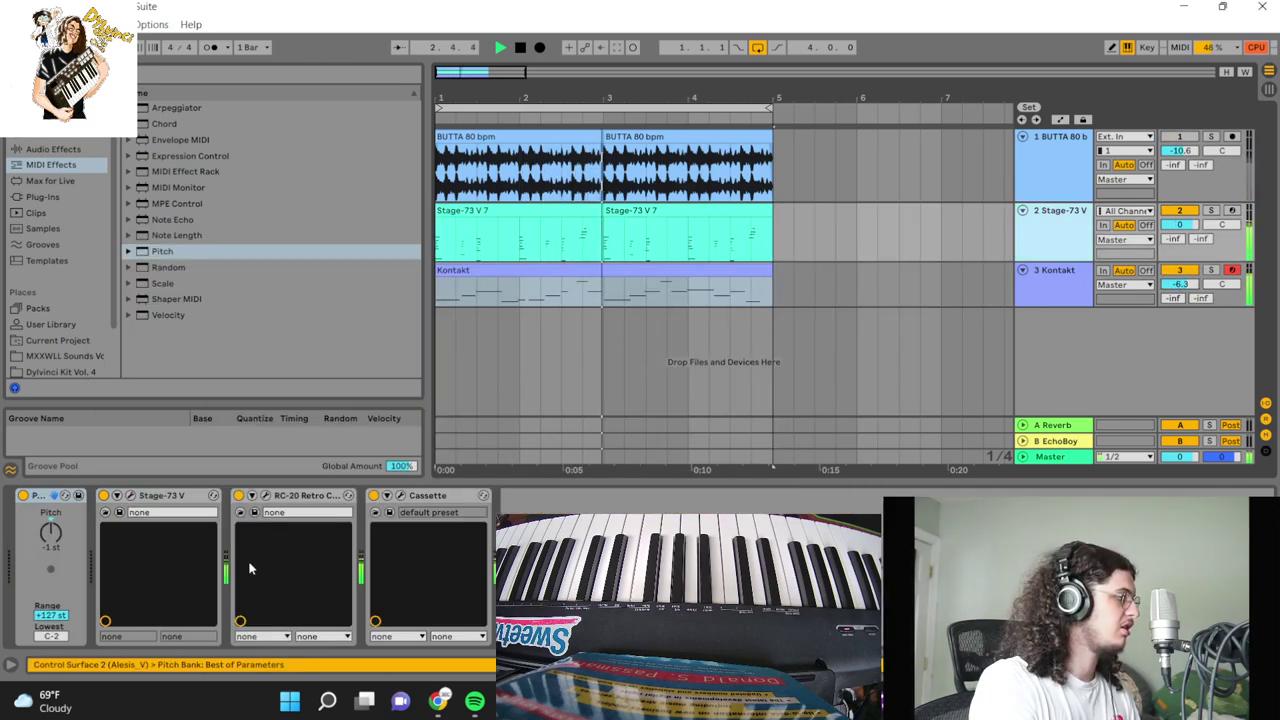
{"action": "left_click", "coordinate": [243, 512]}
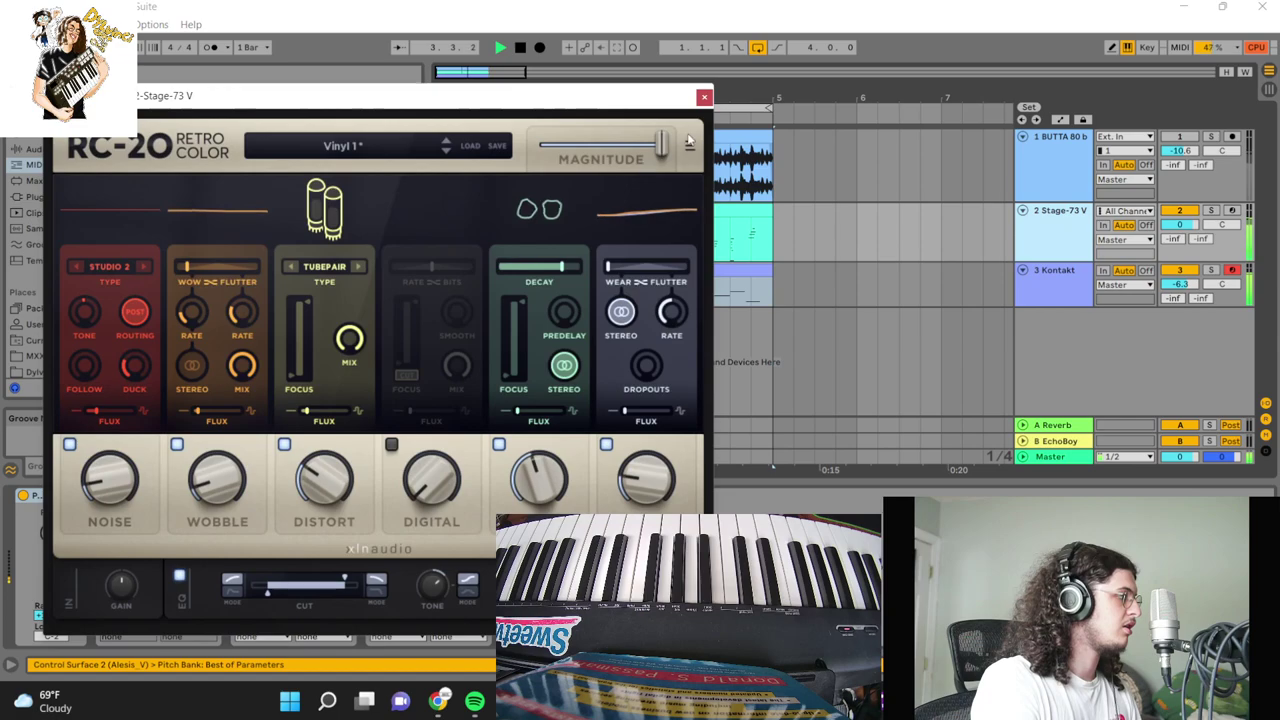
{"action": "left_click", "coordinate": [704, 96]}
Step: Find Tape MELLO-FI among the plug-ins and add it to the end of the Stage-73 V track's device chain
{"action": "left_click", "coordinate": [42, 196]}
{"action": "scroll", "coordinate": [60, 240], "scroll_direction": "down", "scroll_amount": 2}
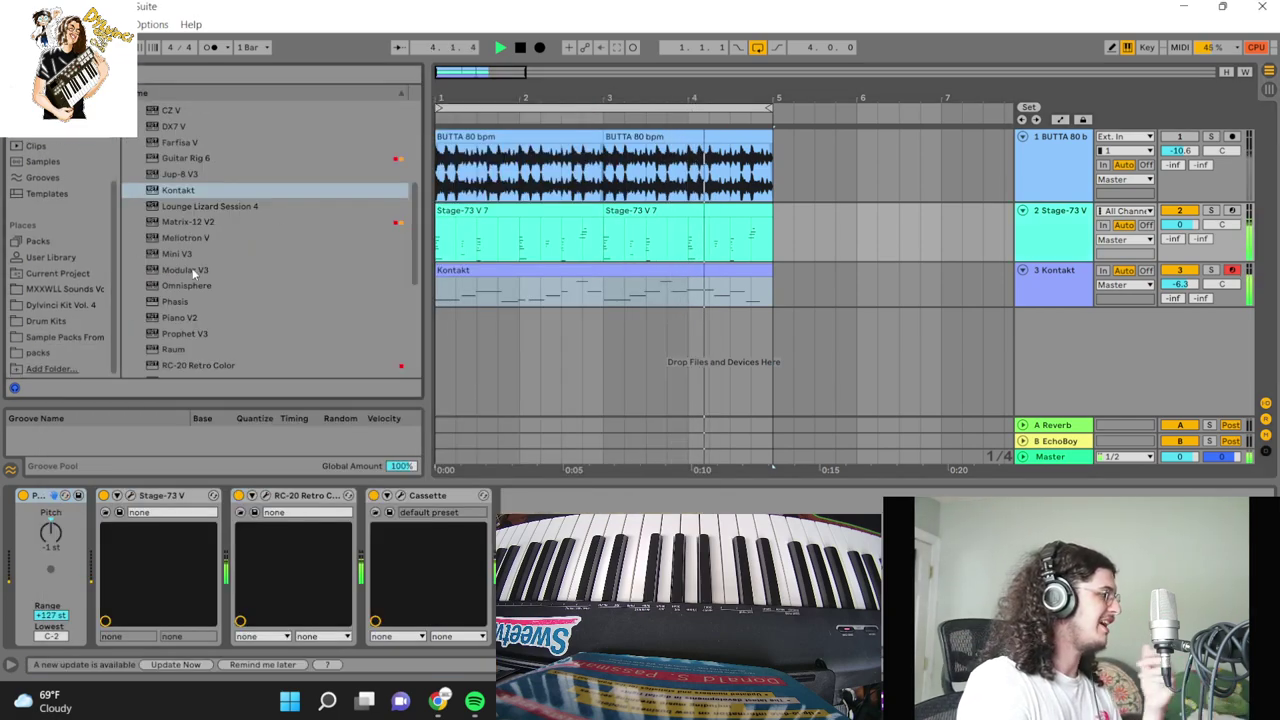
{"action": "scroll", "coordinate": [193, 269], "scroll_direction": "down", "scroll_amount": 5}
{"action": "scroll", "coordinate": [318, 283], "scroll_direction": "down", "scroll_amount": 2}
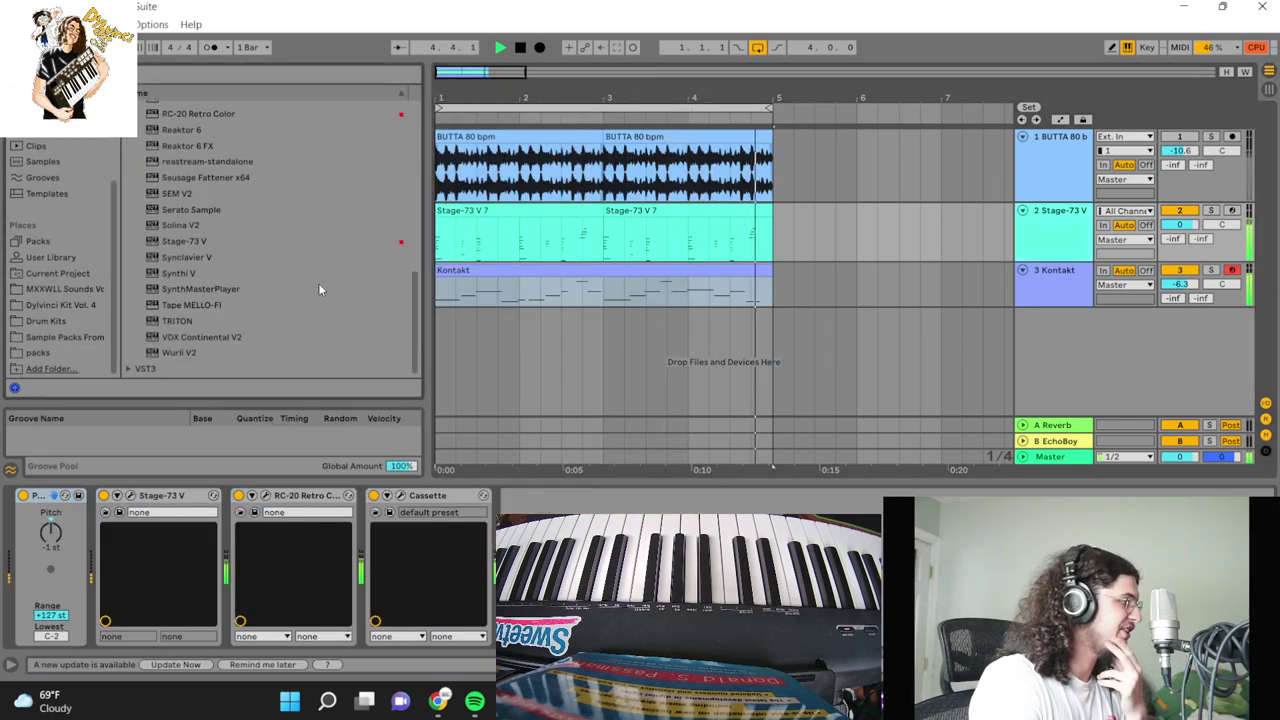
{"action": "left_click_drag", "start_coordinate": [186, 306], "coordinate": [325, 242]}
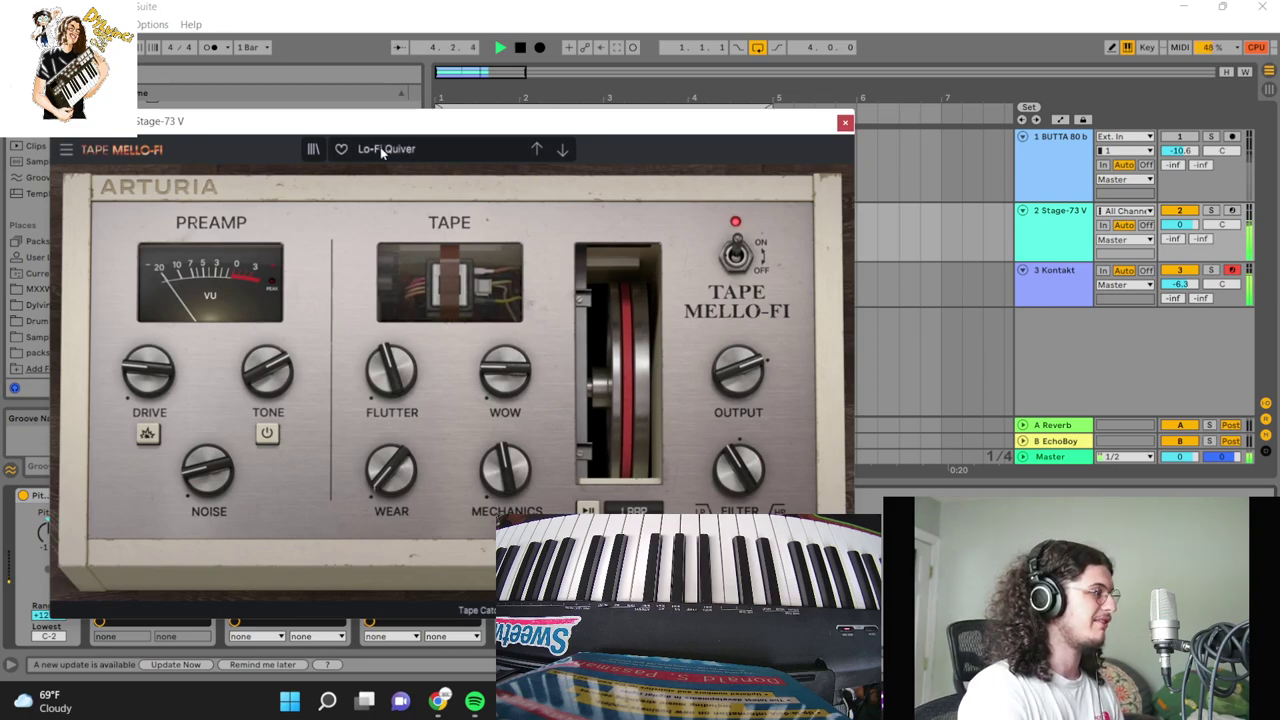
Step: Load the Grainy Hi-Pass preset in Tape MELLO-FI, solo the Stage-73 V track, and advance through the presets to Lo-Fi Lo-Pass
{"action": "left_click", "coordinate": [380, 148]}
{"action": "mouse_move", "coordinate": [389, 194]}
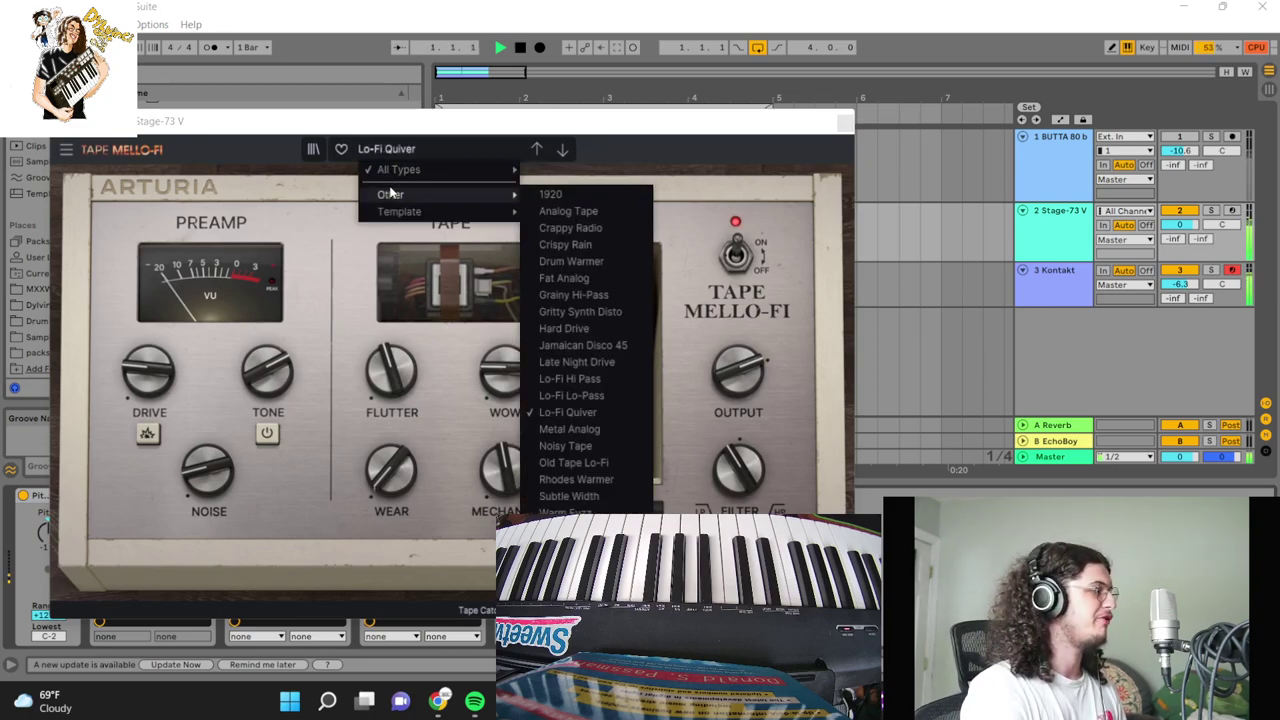
{"action": "left_click", "coordinate": [573, 294]}
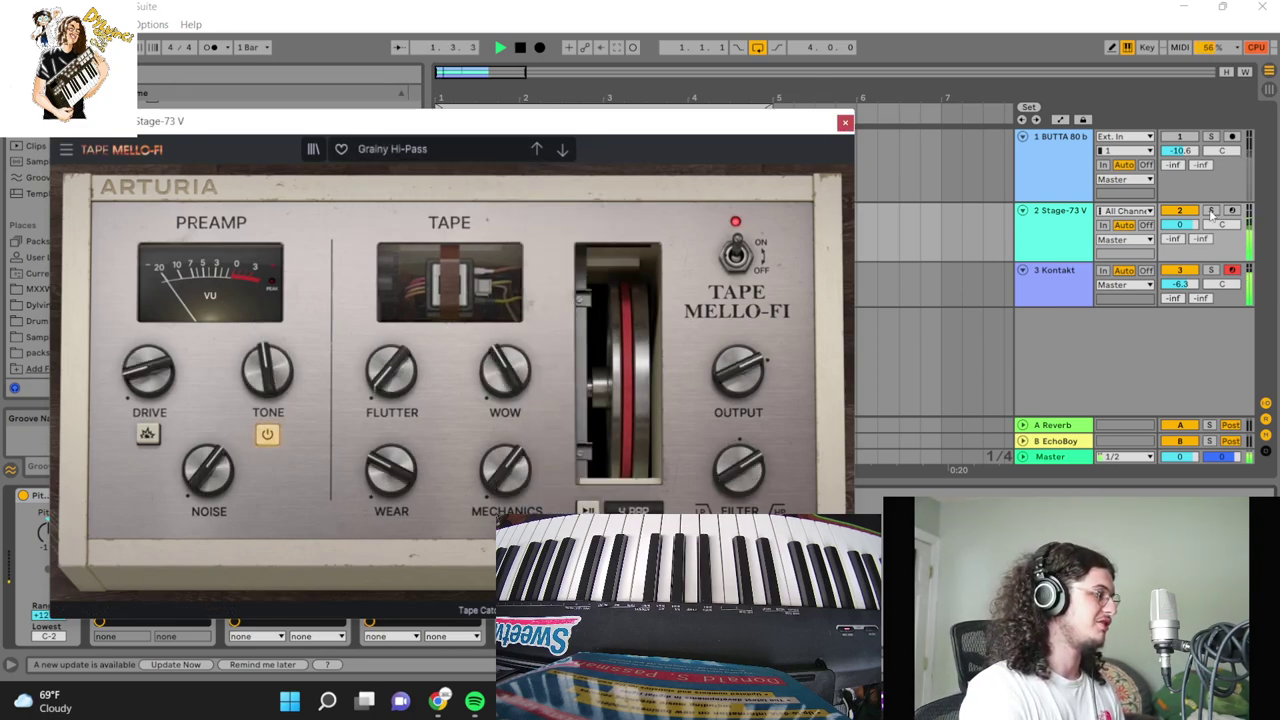
{"action": "left_click", "coordinate": [1212, 211]}
{"action": "left_click", "coordinate": [568, 149]}
{"action": "left_click", "coordinate": [569, 149]}
{"action": "left_click", "coordinate": [569, 149]}
{"action": "left_click", "coordinate": [570, 150]}
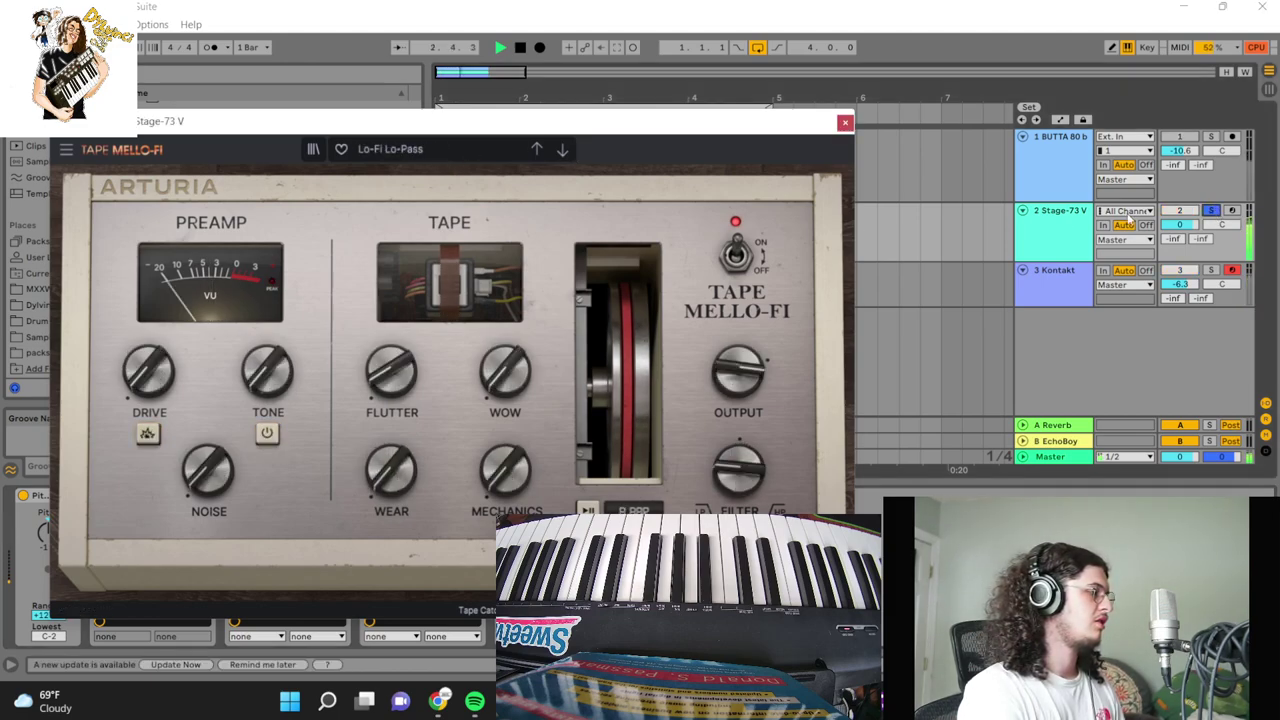
Step: Unsolo the Stage-73 V track, set its volume to 1.1 and Kontakt's to -7.6, and close the Tape MELLO-FI window
{"action": "left_click", "coordinate": [1213, 212]}
{"action": "left_click", "coordinate": [1213, 212]}
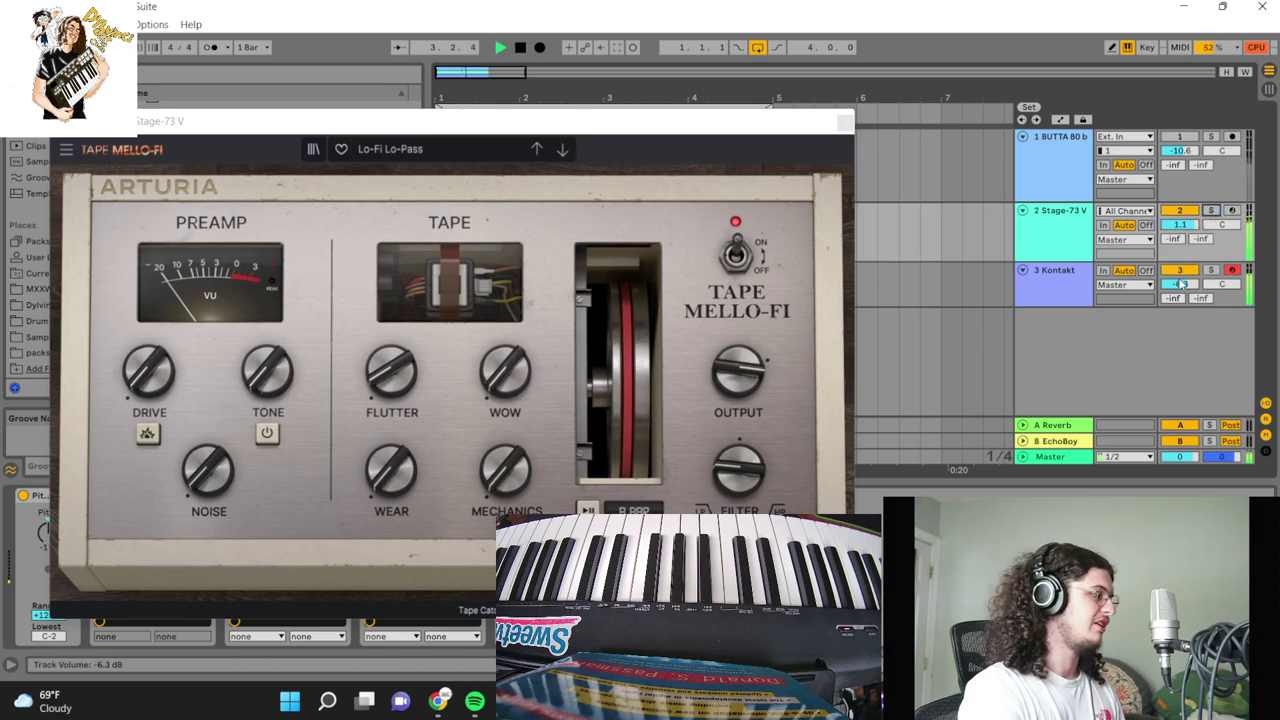
{"action": "left_click", "coordinate": [845, 124]}
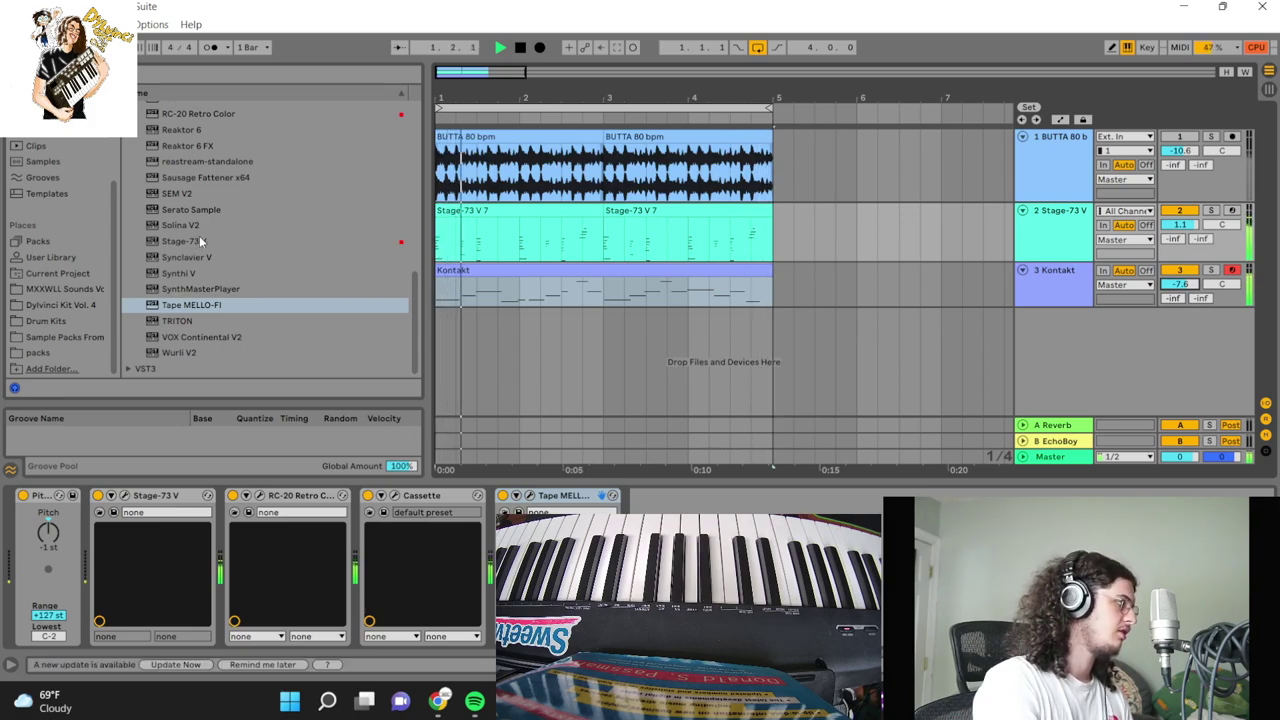
Step: Find Farfisa V among the plug-ins and add it as an instrument on a new track below Kontakt
{"action": "scroll", "coordinate": [199, 235], "scroll_direction": "up", "scroll_amount": 7}
{"action": "scroll", "coordinate": [210, 262], "scroll_direction": "up", "scroll_amount": 3}
{"action": "left_click_drag", "start_coordinate": [172, 243], "coordinate": [1045, 343]}
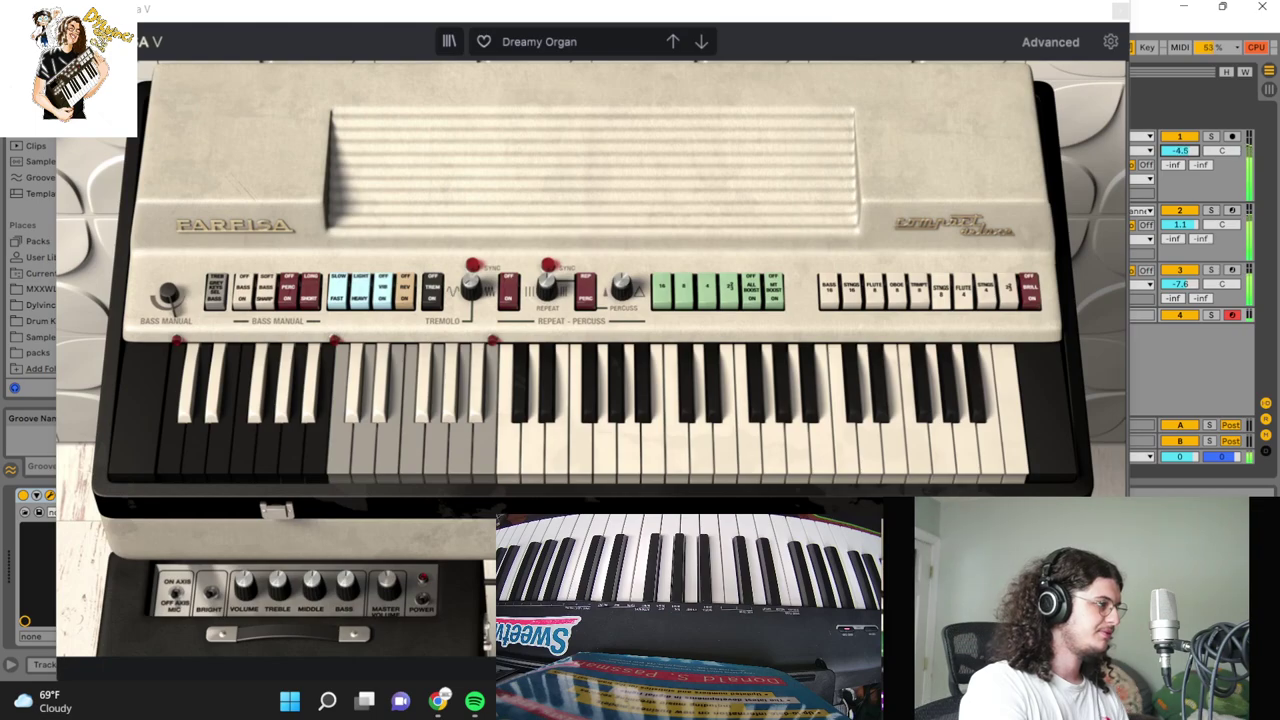
Step: Set the drum loop's volume to -6.5 and audition Farfisa V presets on the keyboard, settling on Perc Bounce
{"action": "left_click", "coordinate": [545, 42]}
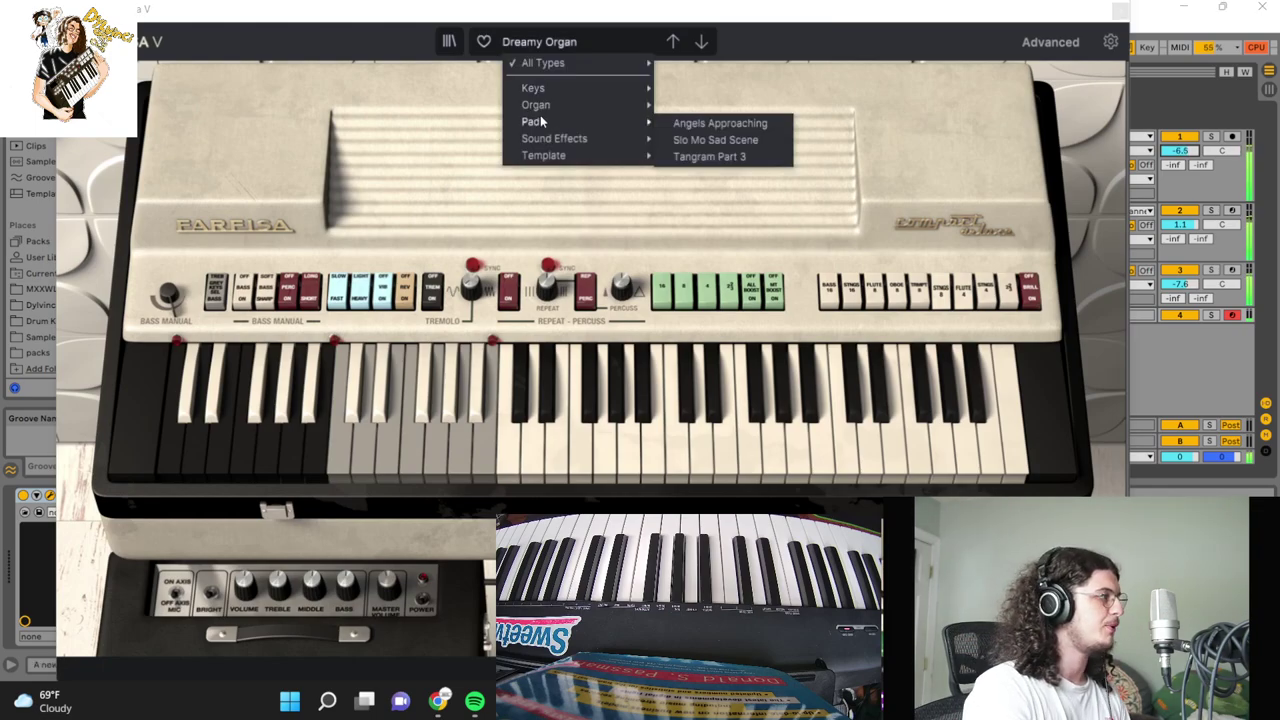
{"action": "mouse_move", "coordinate": [551, 92]}
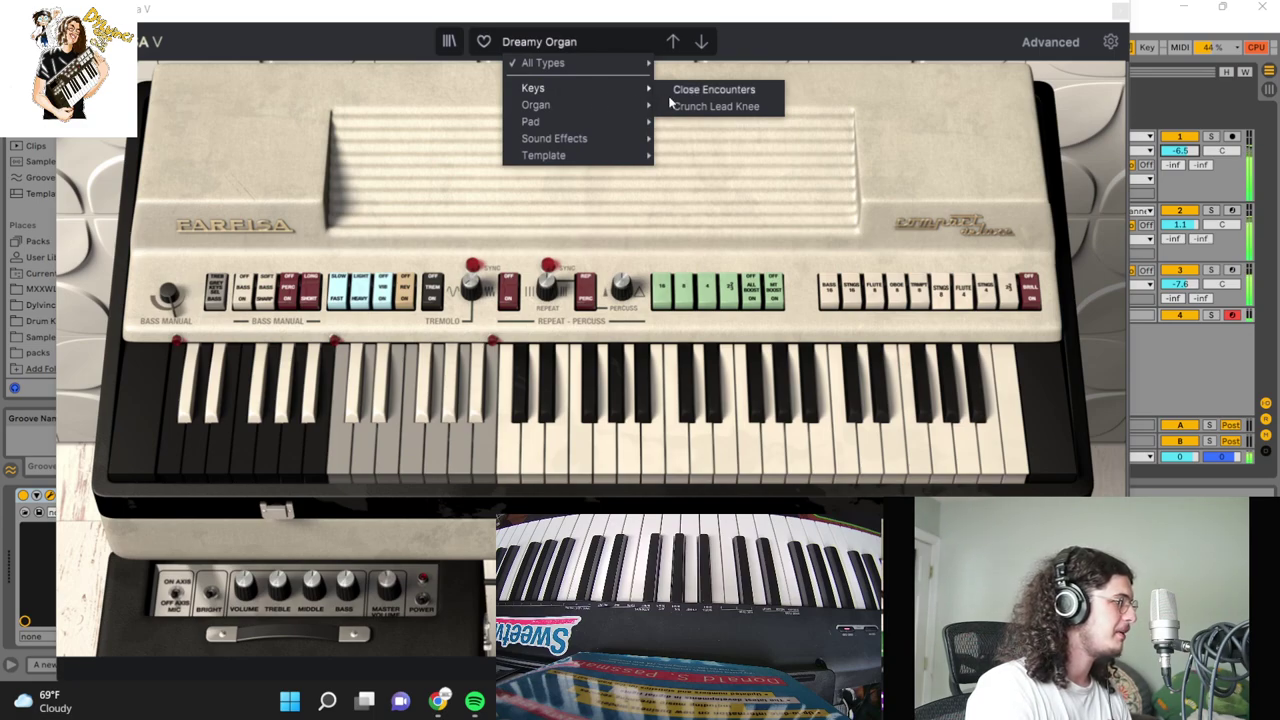
{"action": "mouse_move", "coordinate": [592, 156]}
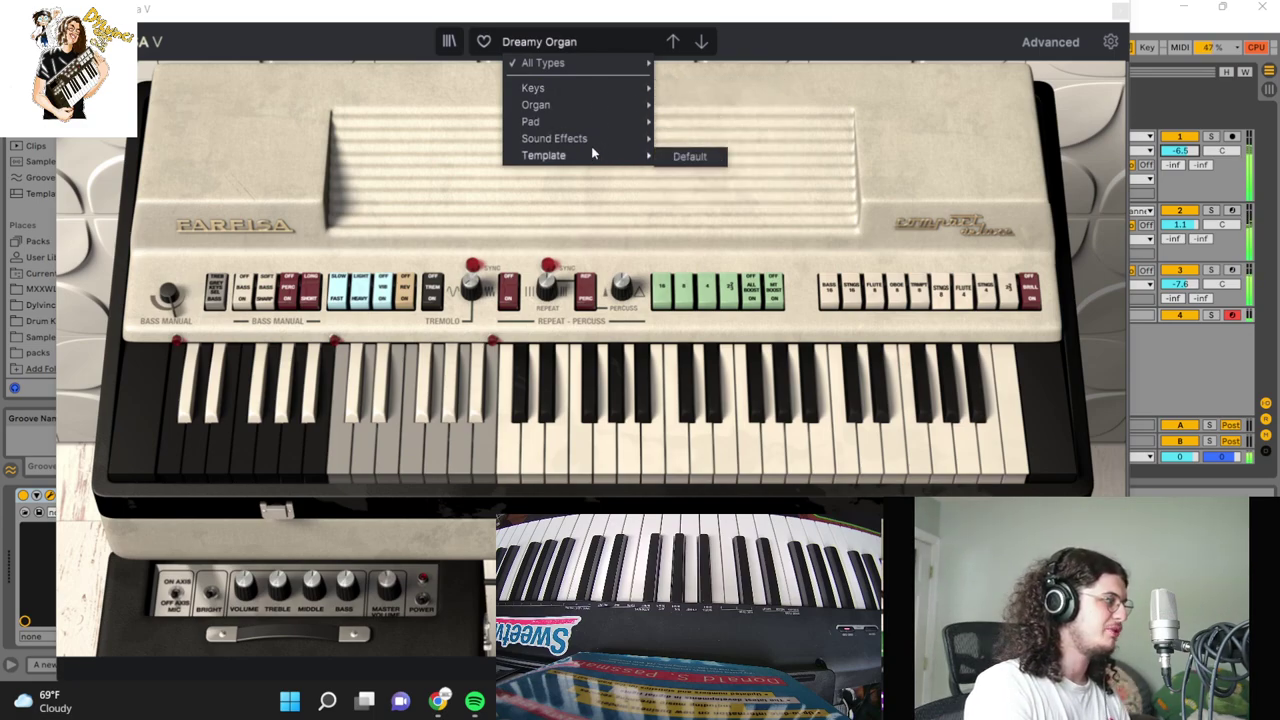
{"action": "mouse_move", "coordinate": [604, 112]}
{"action": "left_click", "coordinate": [1010, 357]}
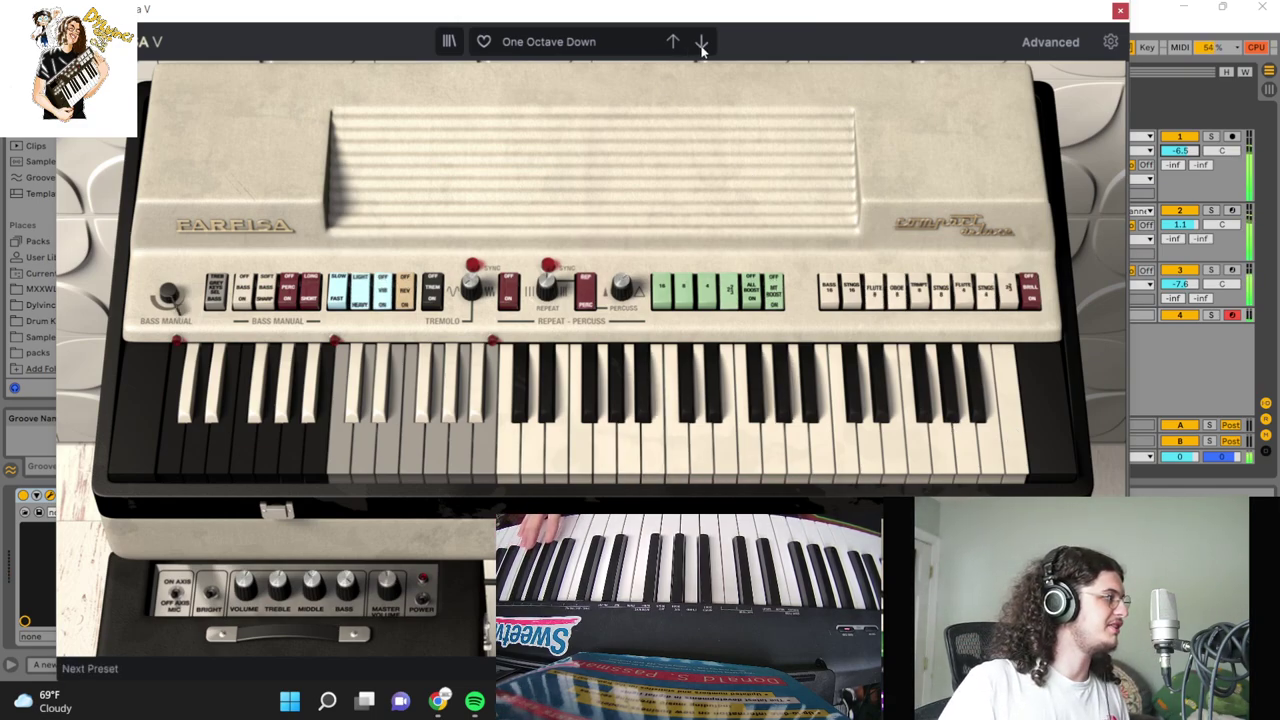
{"action": "left_click", "coordinate": [703, 44]}
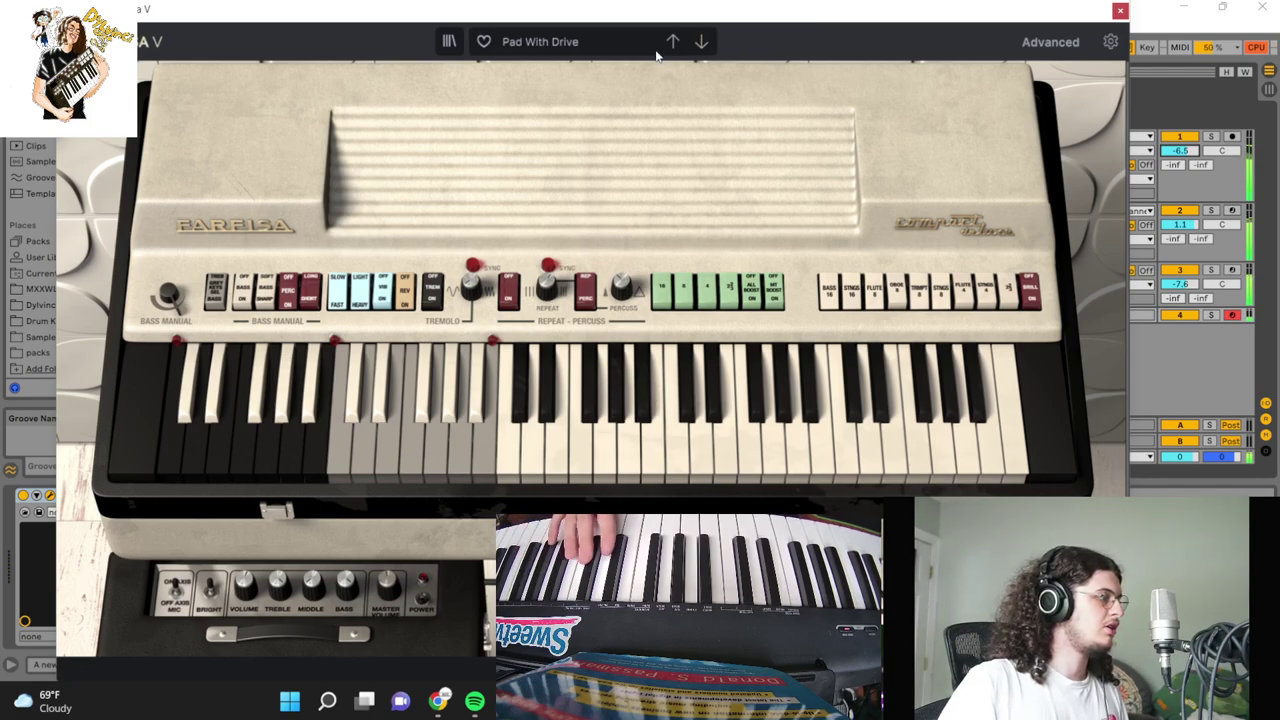
{"action": "left_click", "coordinate": [703, 44]}
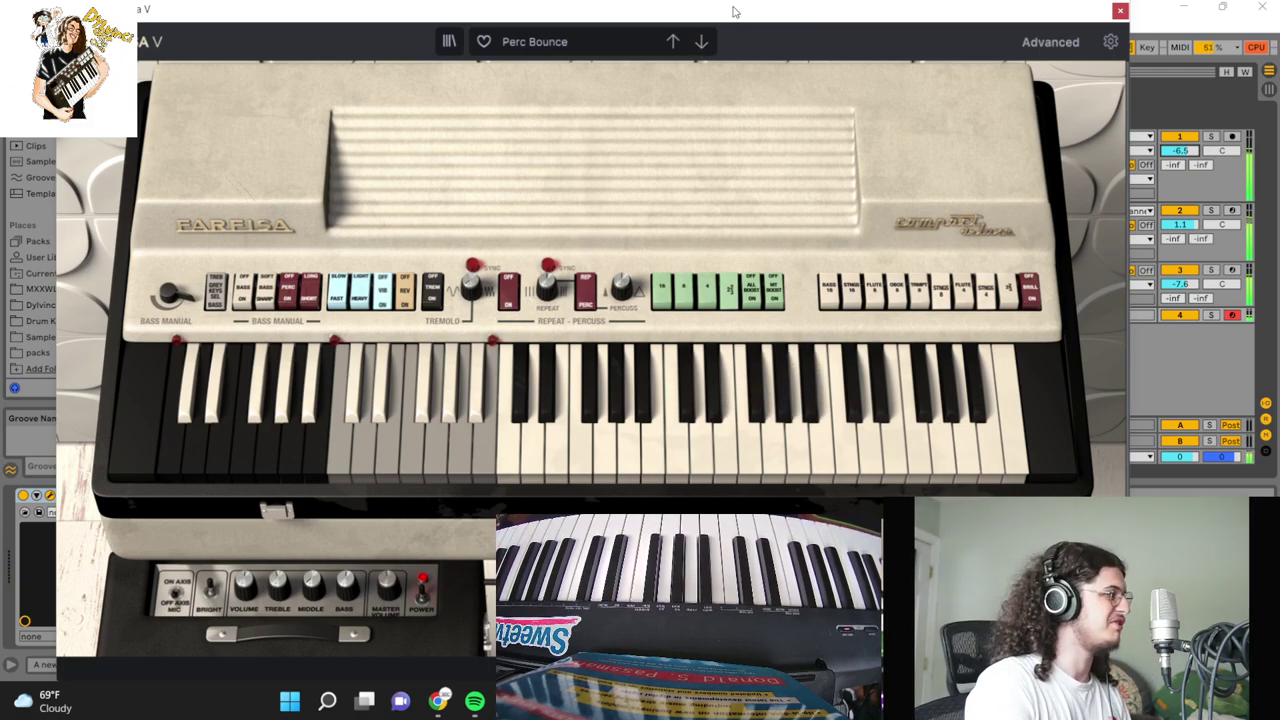
Step: Record a Farfisa V melody over the looping four bars, stop playback, and close the instrument window
{"action": "left_click_drag", "start_coordinate": [734, 8], "coordinate": [632, 326]}
{"action": "left_click", "coordinate": [539, 48]}
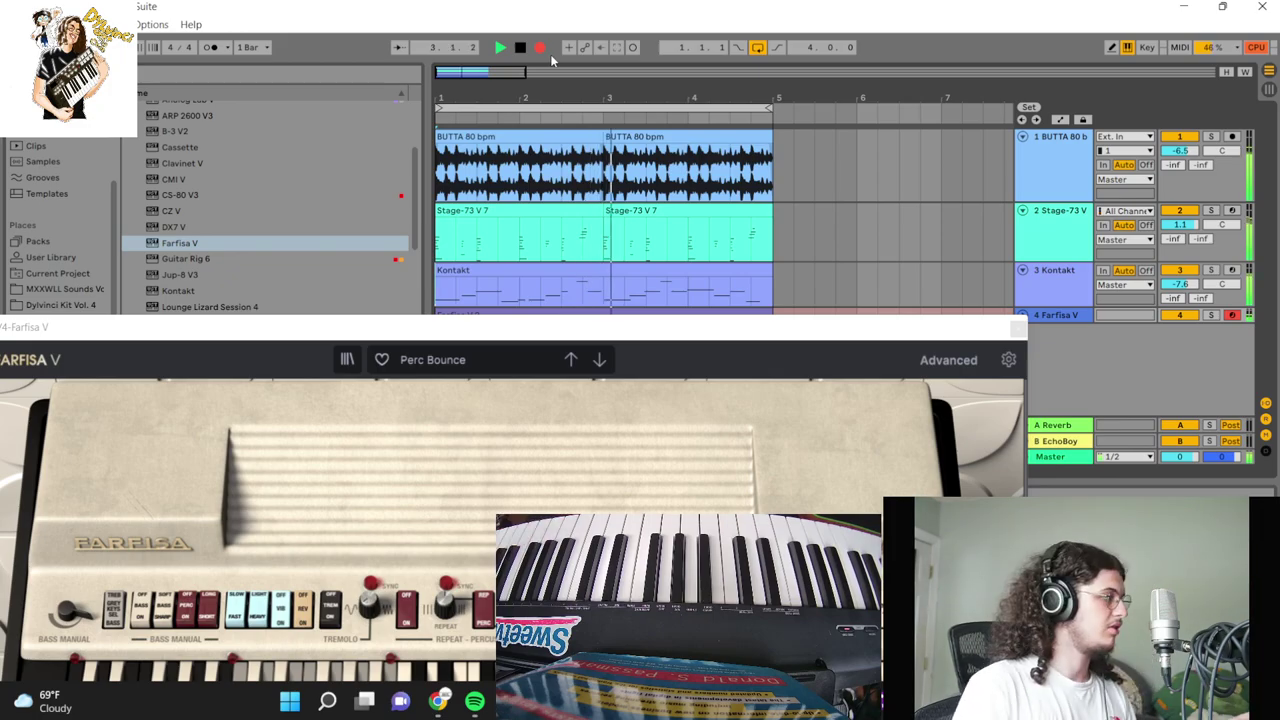
{"action": "key", "text": "space"}
{"action": "left_click_drag", "start_coordinate": [1019, 327], "coordinate": [1012, 328]}
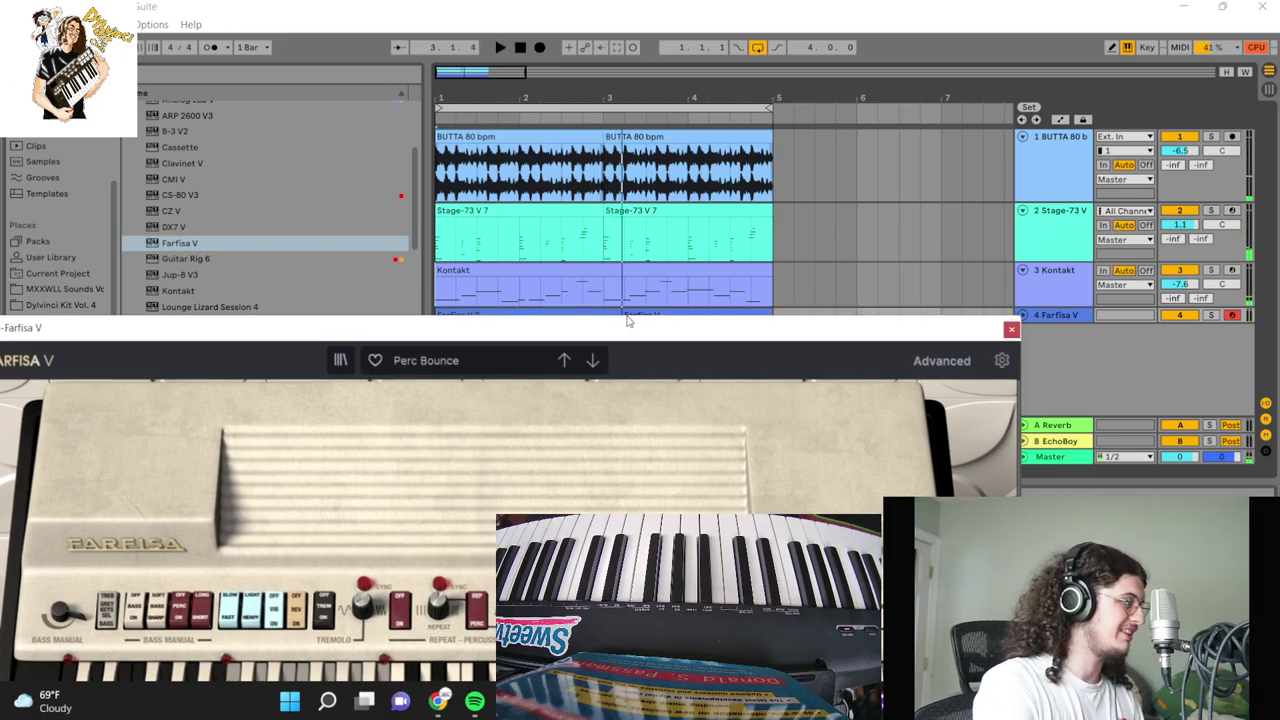
{"action": "left_click", "coordinate": [1011, 328]}
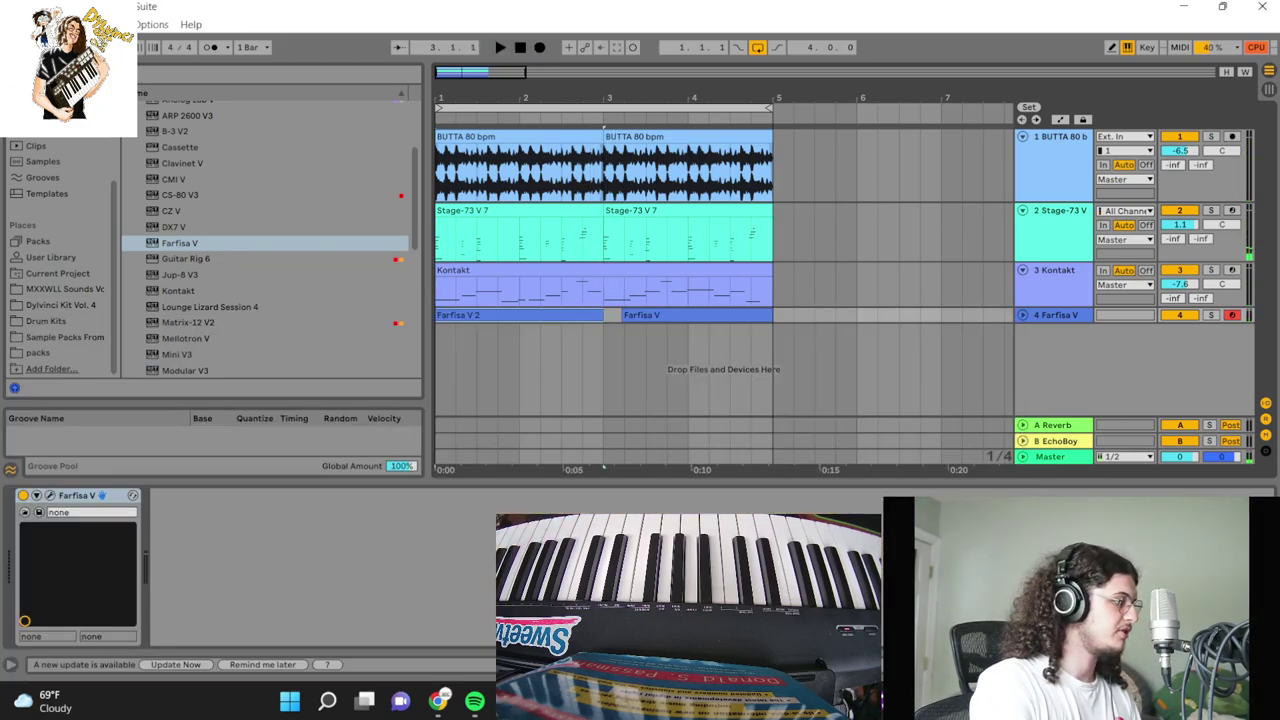
Step: Open the first Farfisa V clip and quantize its note starts and ends to 1/8 at 51%
{"action": "double_click", "coordinate": [520, 306]}
{"action": "right_click", "coordinate": [810, 486]}
{"action": "left_click", "coordinate": [876, 189]}
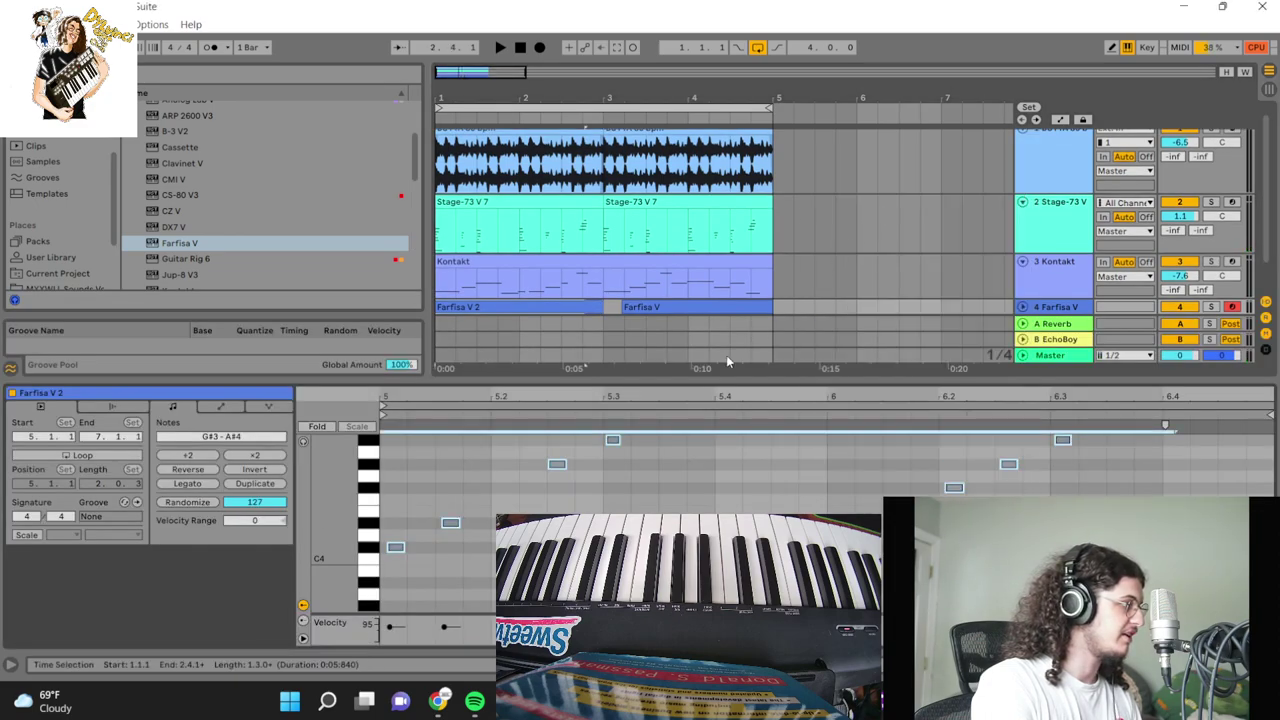
{"action": "right_click", "coordinate": [689, 466]}
{"action": "left_click", "coordinate": [760, 199]}
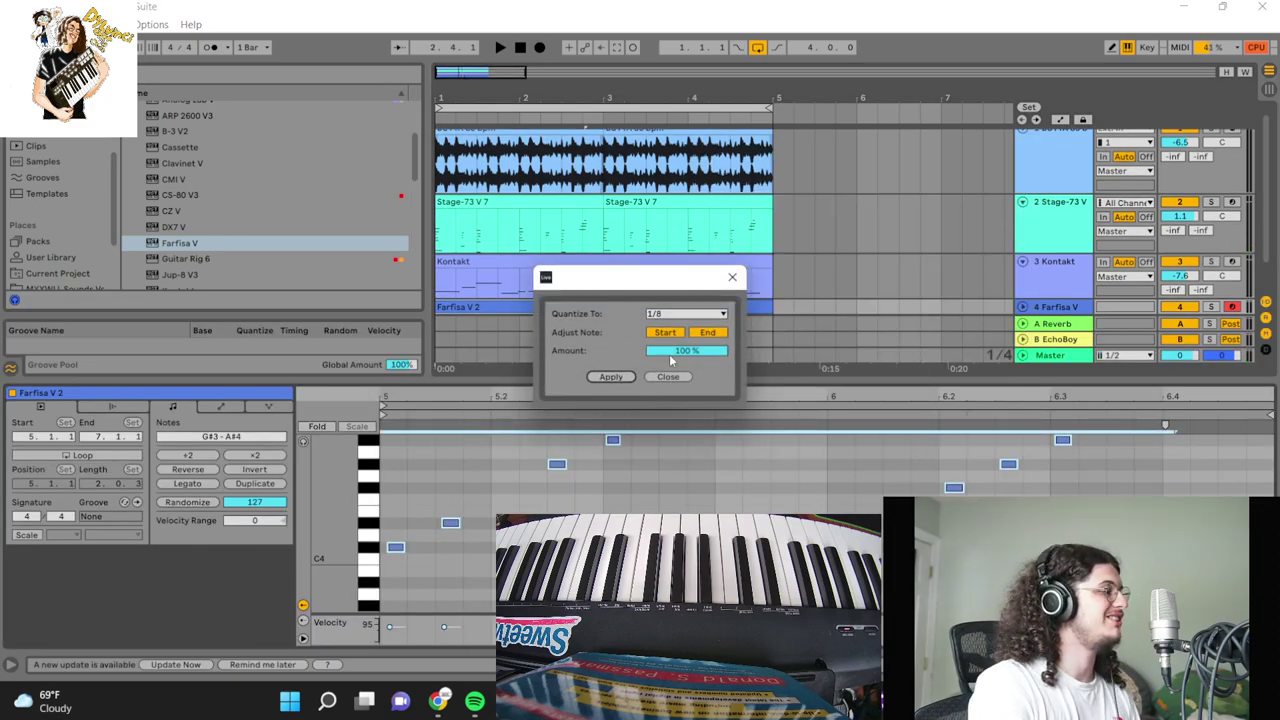
{"action": "left_click", "coordinate": [610, 376]}
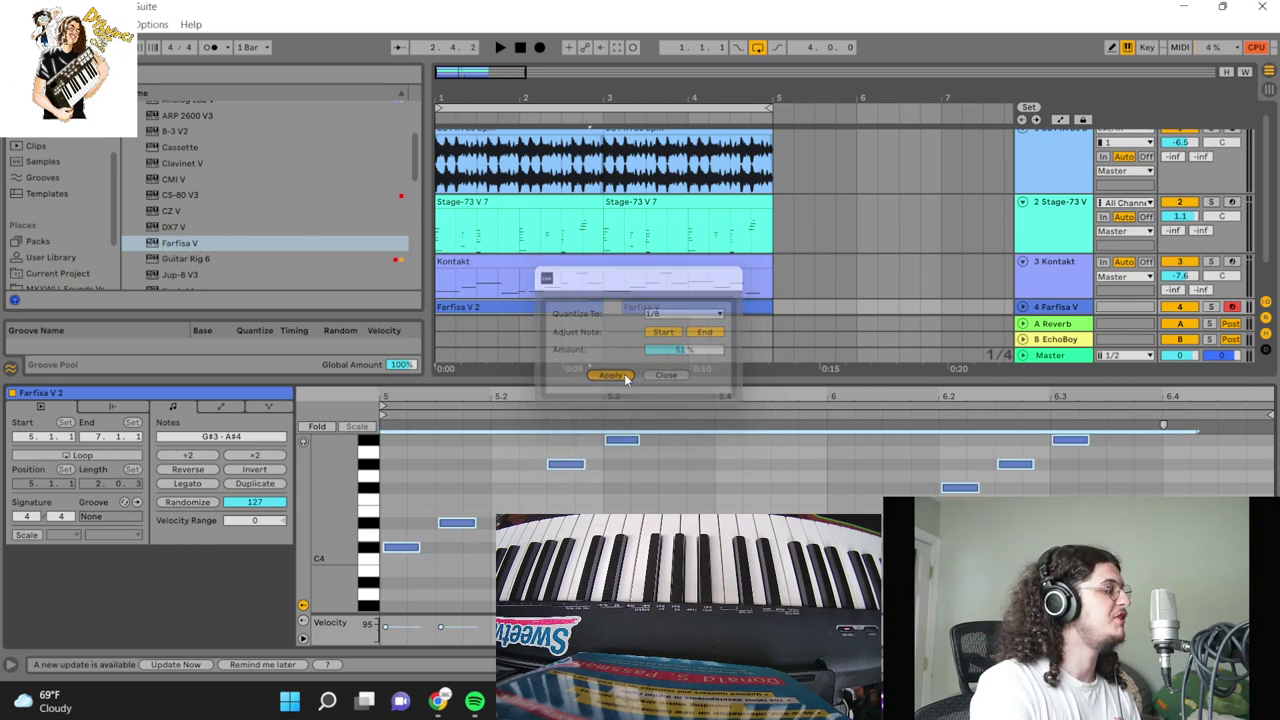
Step: Play the loop and duplicate the quantized Farfisa V clip over bars 3 and 4
{"action": "key", "text": "space"}
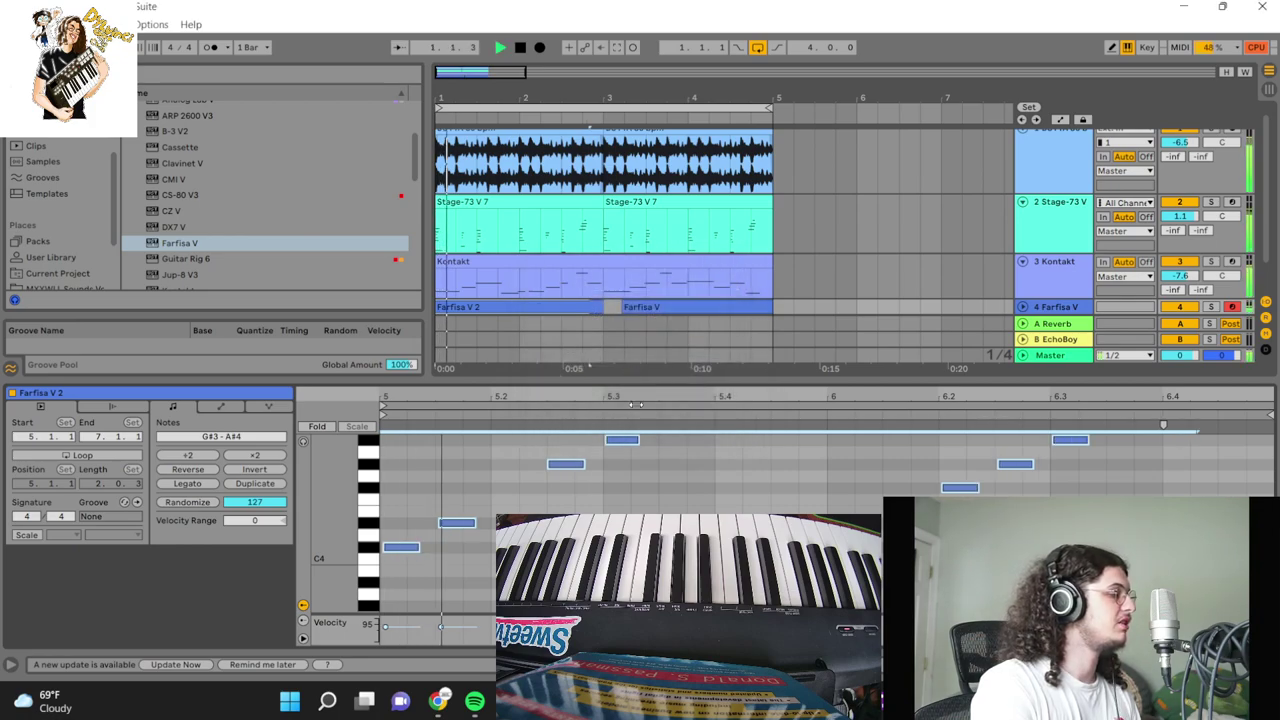
{"action": "left_click", "coordinate": [570, 306]}
{"action": "key", "text": "ctrl+d"}
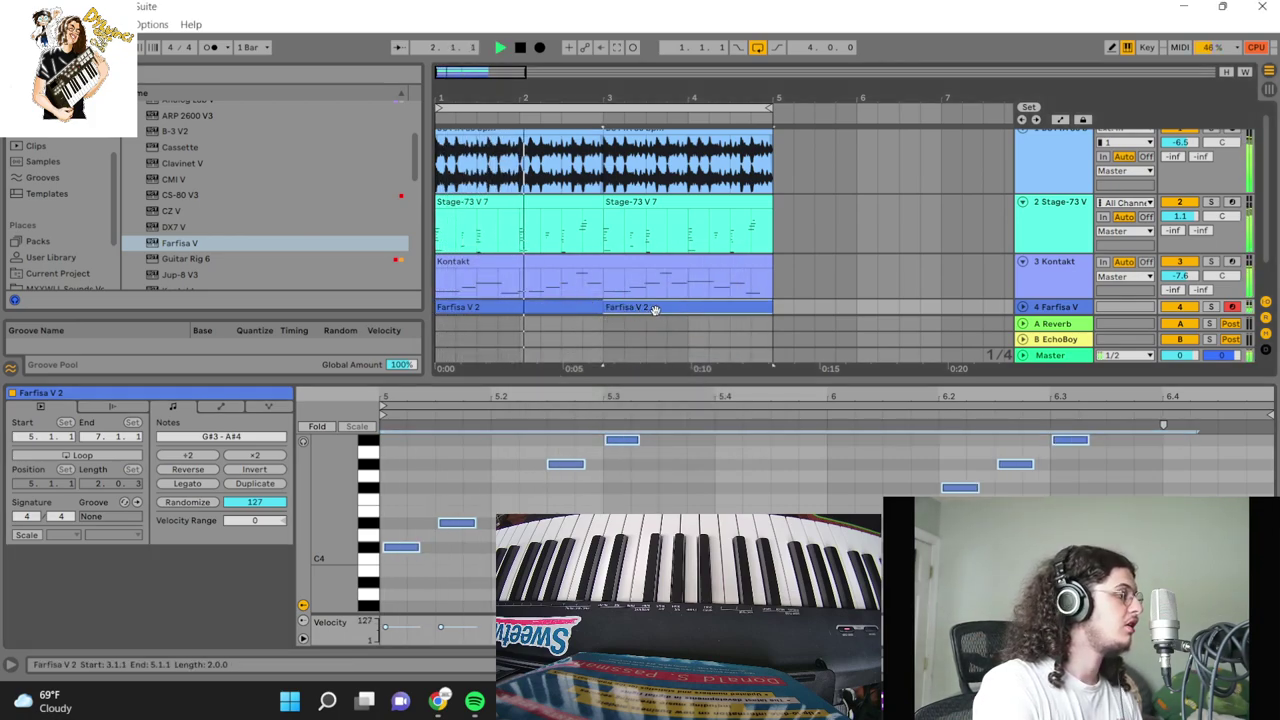
{"action": "left_click", "coordinate": [569, 302]}
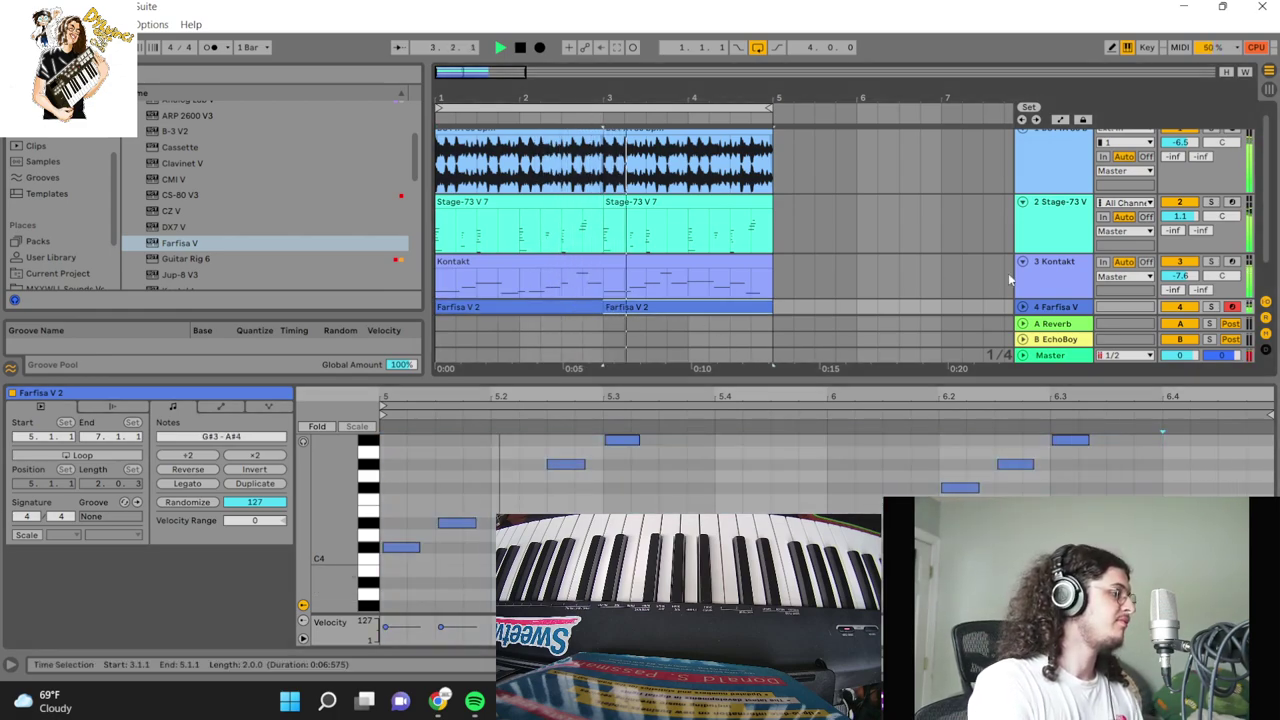
Step: Unfold the Farfisa V track and lower its volume to -2.5
{"action": "scroll", "coordinate": [1000, 268], "scroll_direction": "down", "scroll_amount": 1}
{"action": "left_click", "coordinate": [1051, 271]}
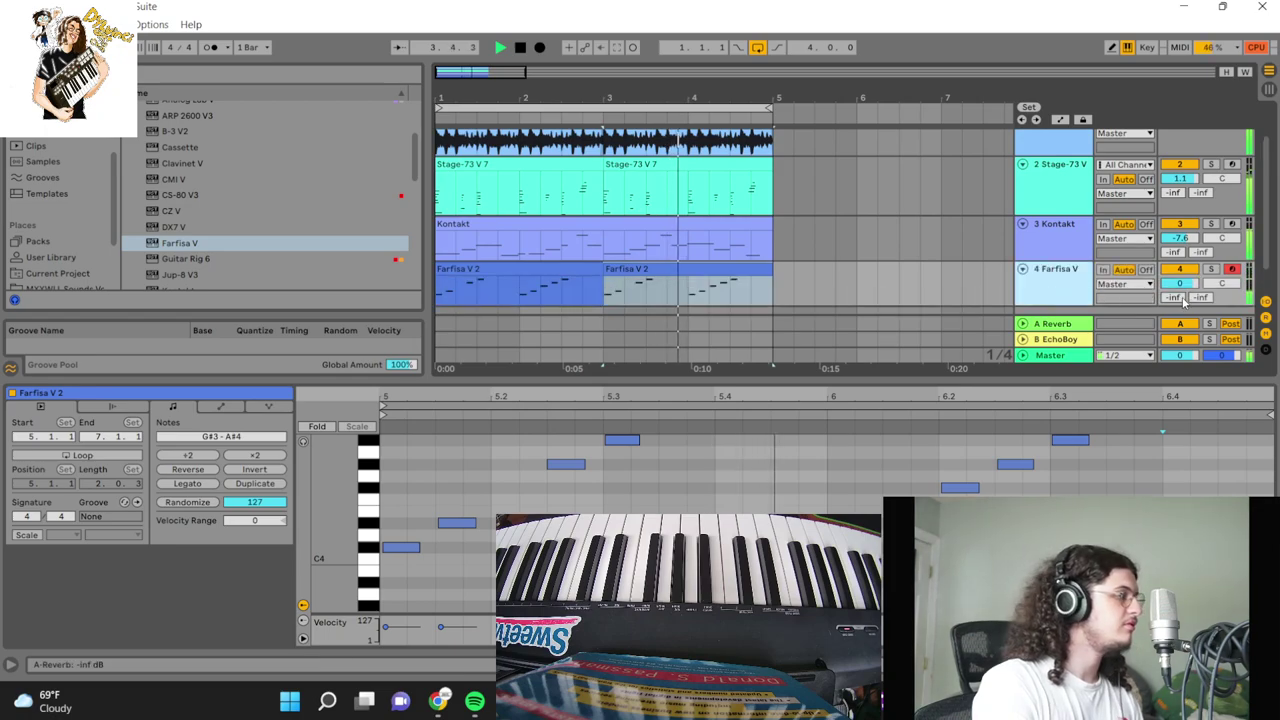
{"action": "scroll", "coordinate": [358, 253], "scroll_direction": "down", "scroll_amount": 1}
Step: Find ValhallaUberMod in the ValhallaDSP plug-in folder, add it to the Farfisa V track, and close its window
{"action": "scroll", "coordinate": [358, 253], "scroll_direction": "up", "scroll_amount": 3}
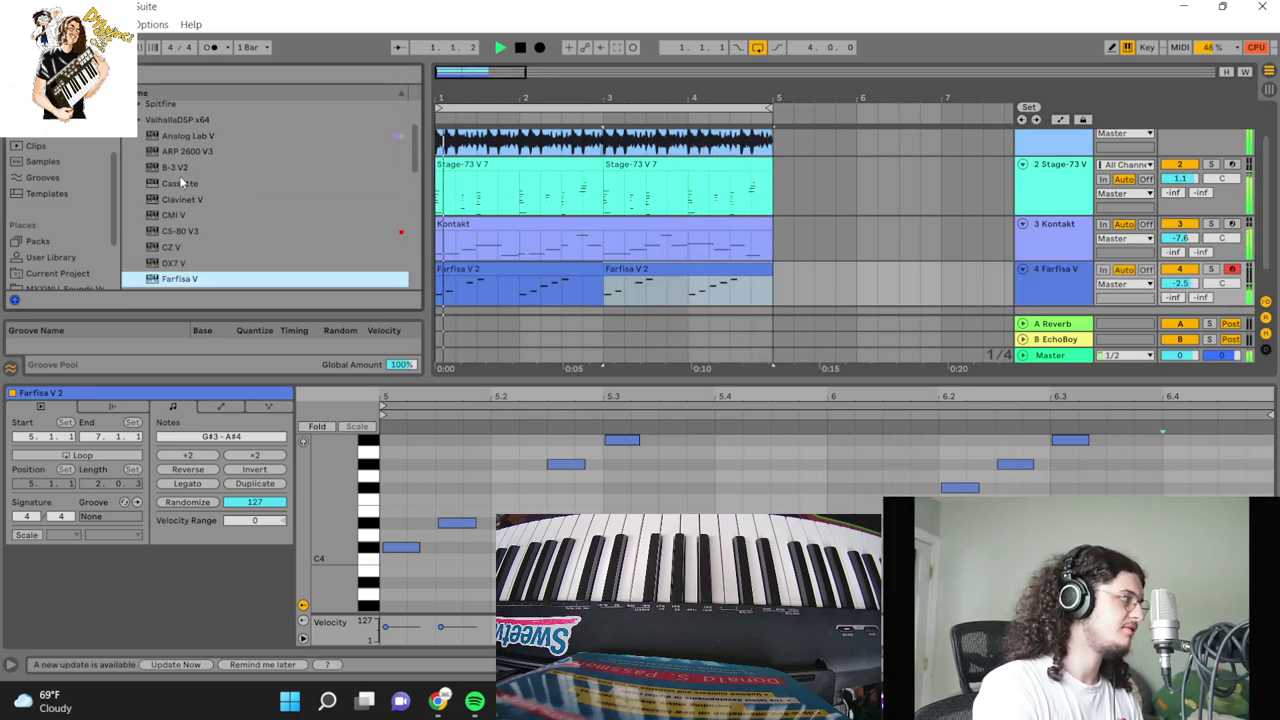
{"action": "scroll", "coordinate": [190, 205], "scroll_direction": "down", "scroll_amount": 2}
{"action": "scroll", "coordinate": [186, 202], "scroll_direction": "up", "scroll_amount": 2}
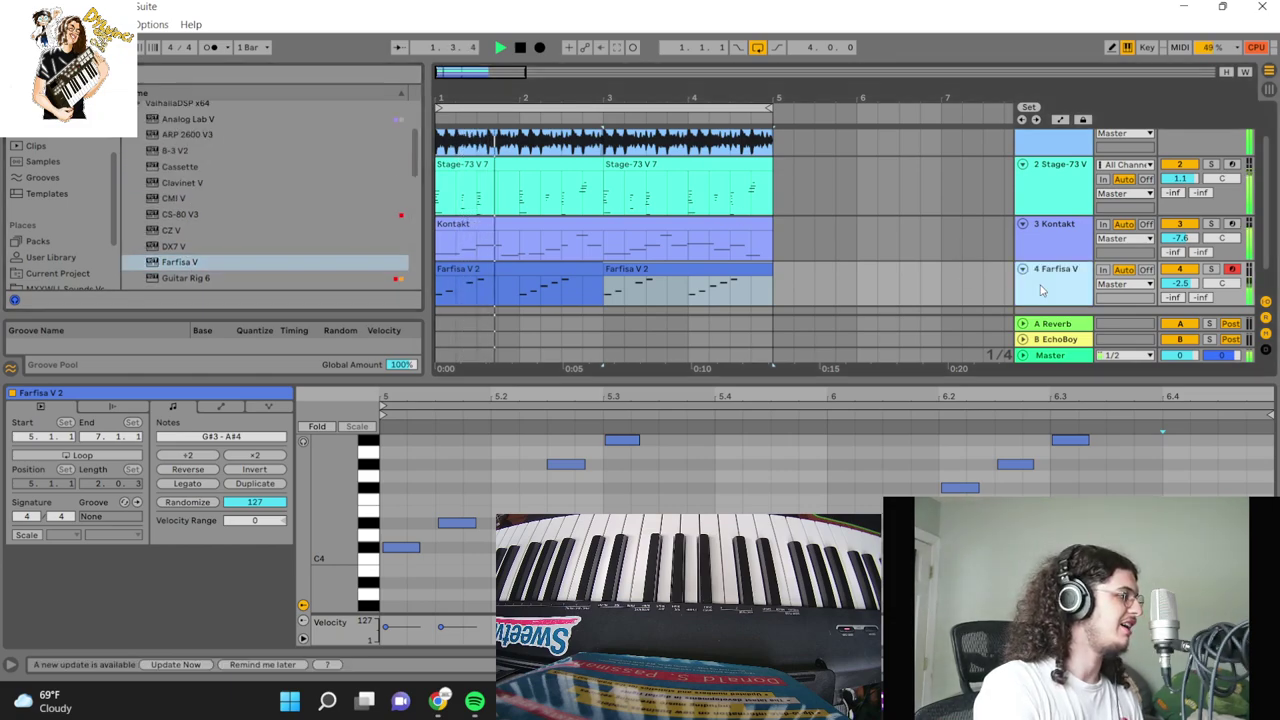
{"action": "scroll", "coordinate": [164, 207], "scroll_direction": "up", "scroll_amount": 3}
{"action": "left_click", "coordinate": [165, 203]}
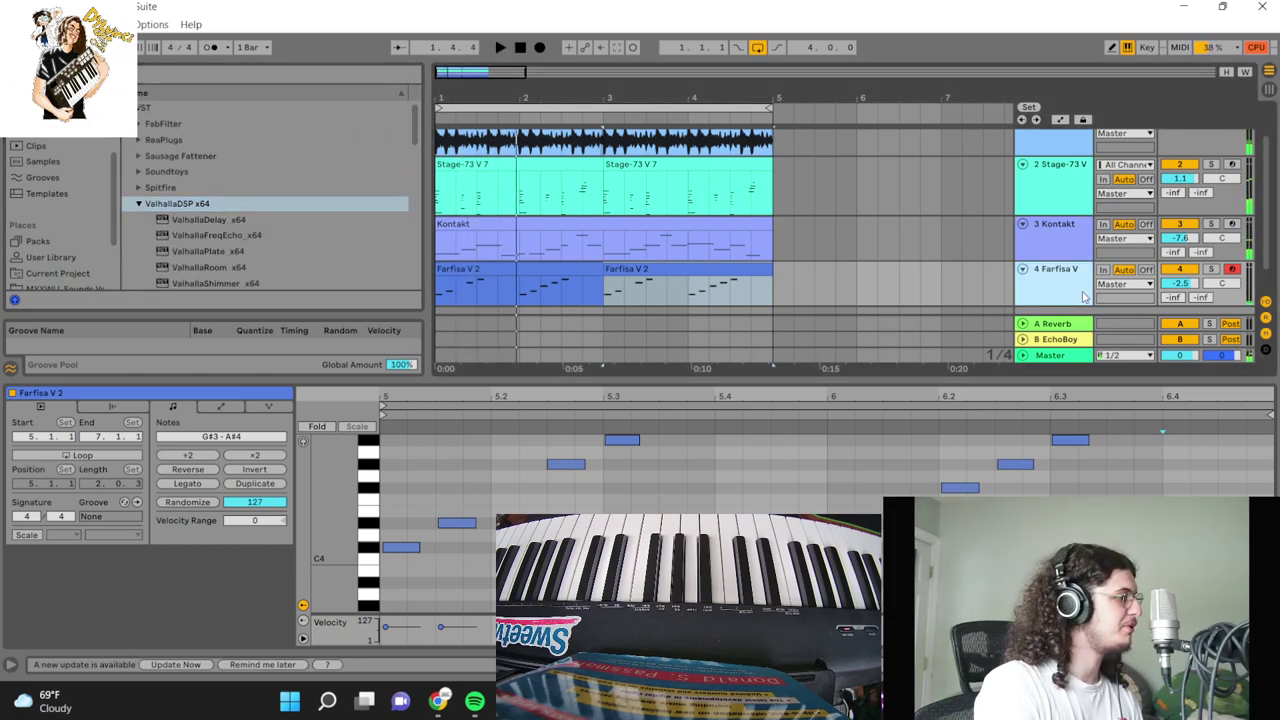
{"action": "scroll", "coordinate": [318, 238], "scroll_direction": "down", "scroll_amount": 3}
{"action": "double_click", "coordinate": [314, 231]}
{"action": "left_click_drag", "start_coordinate": [140, 362], "coordinate": [772, 219]}
{"action": "left_click", "coordinate": [1185, 222]}
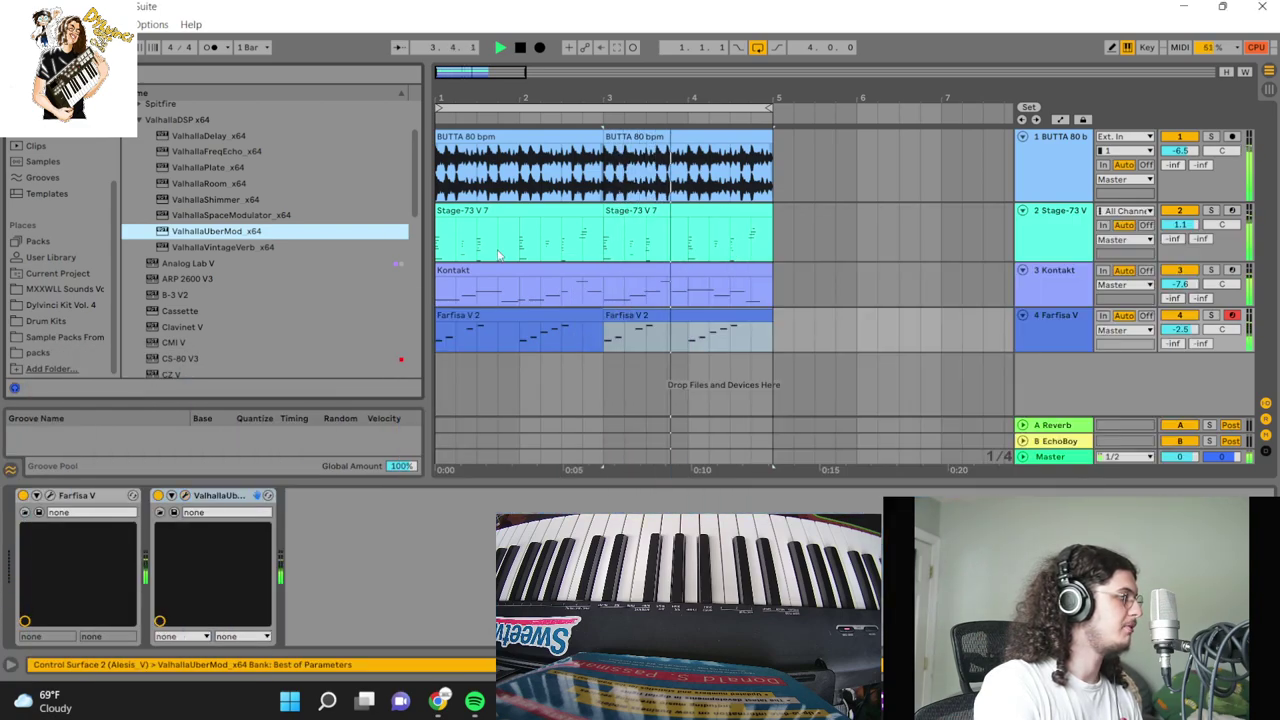
Step: Add ValhallaVintageVerb to the Farfisa V track, close its window, and set the Farfisa volume to -4.1 and the drum loop's to -5.4
{"action": "double_click", "coordinate": [354, 247]}
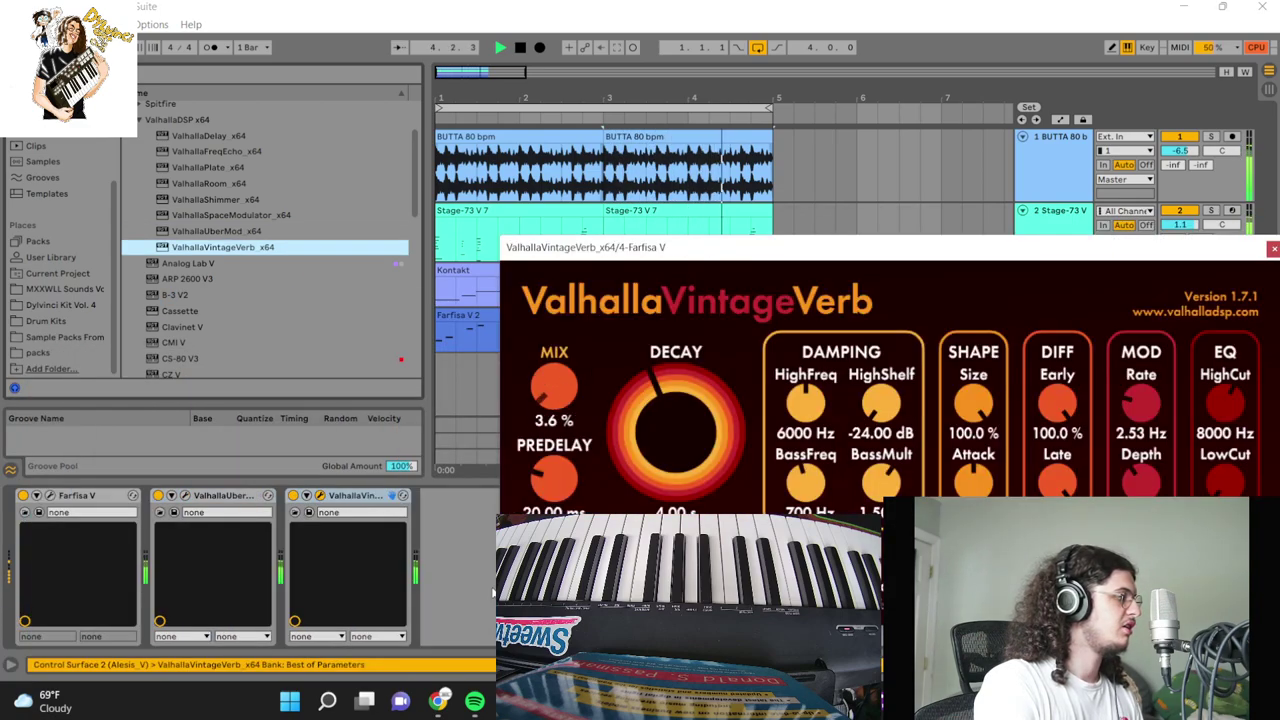
{"action": "left_click_drag", "start_coordinate": [1000, 248], "coordinate": [500, 271]}
{"action": "left_click", "coordinate": [770, 271]}
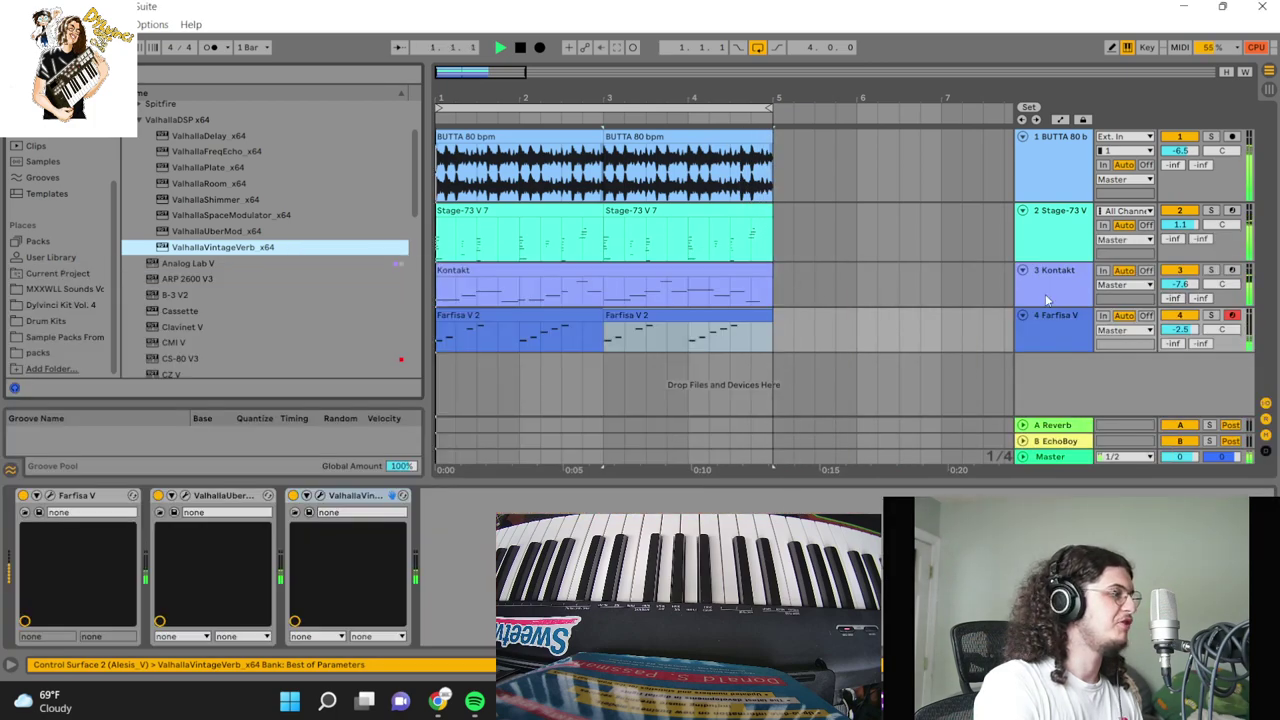
{"action": "mouse_move", "coordinate": [1180, 151]}
{"action": "left_mouse_down"}
{"action": "mouse_move", "coordinate": [1180, 140]}
{"action": "mouse_move", "coordinate": [1180, 156]}
{"action": "left_mouse_up"}
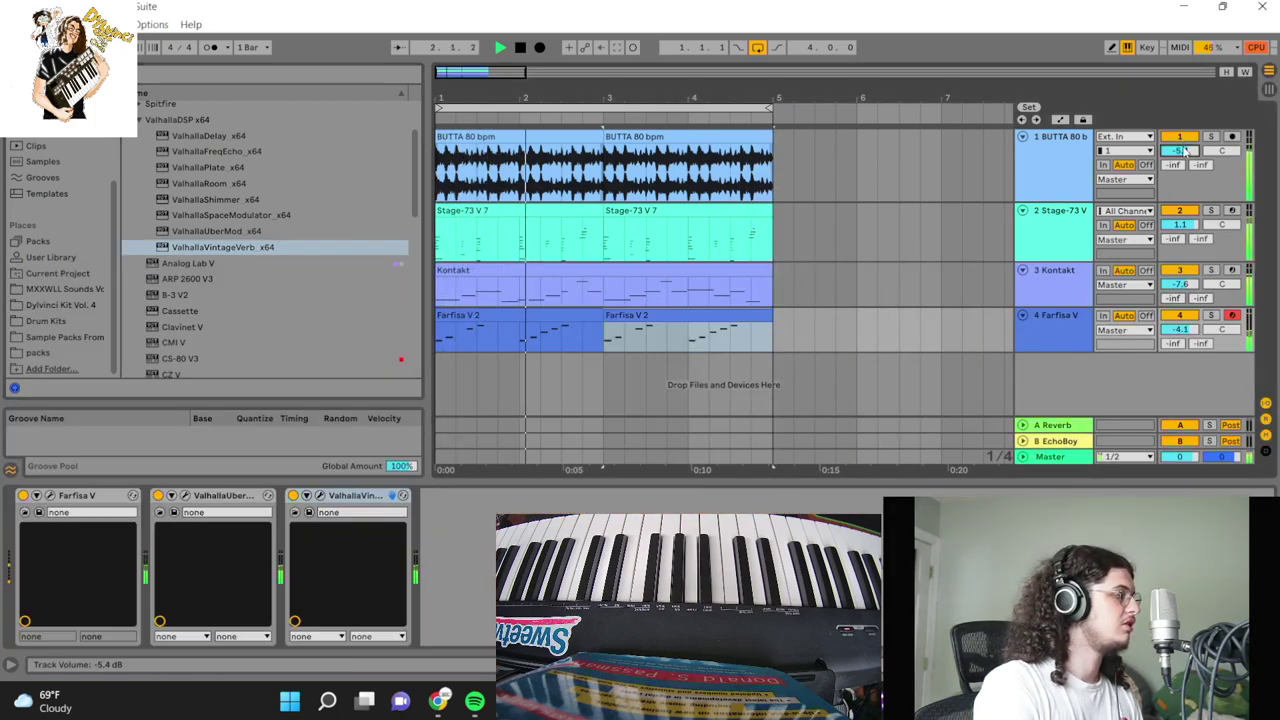
Step: Add a second Pitch MIDI effect to the Stage-73 V track, set it to +12 st, and play the loop
{"action": "left_click", "coordinate": [1058, 232]}
{"action": "scroll", "coordinate": [95, 172], "scroll_direction": "up", "scroll_amount": 3}
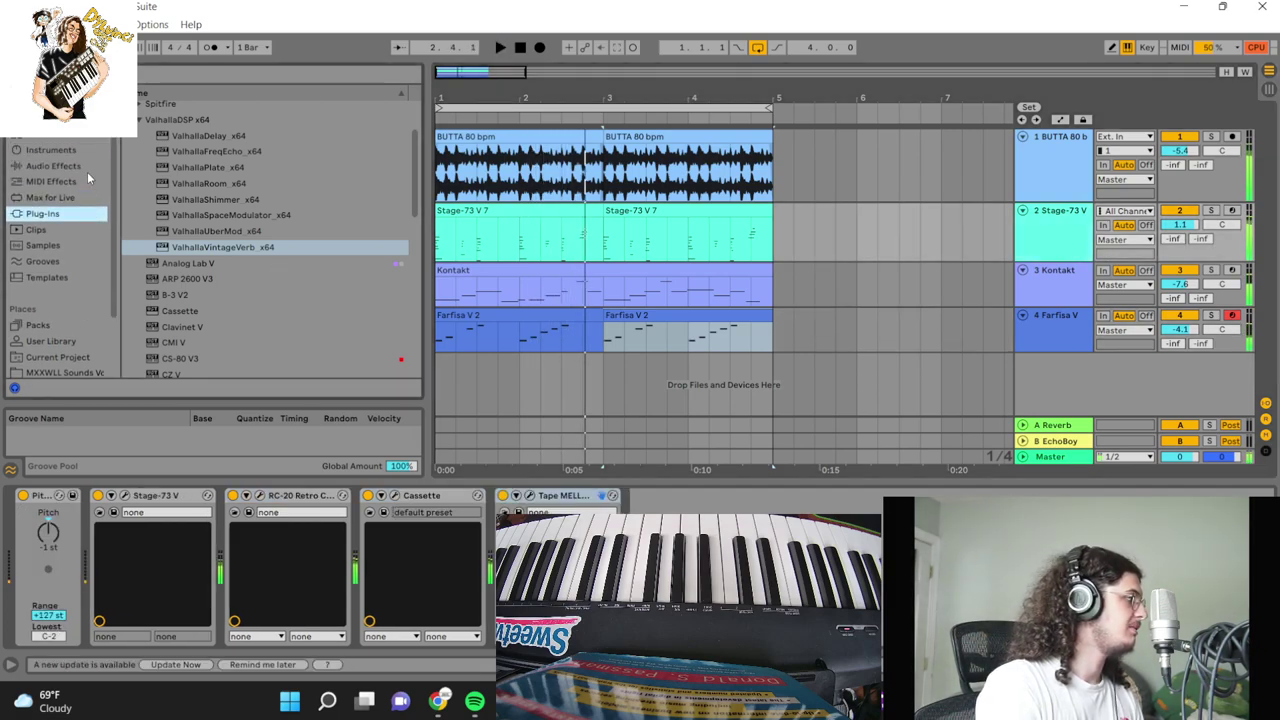
{"action": "left_click", "coordinate": [67, 168]}
{"action": "left_click", "coordinate": [55, 181]}
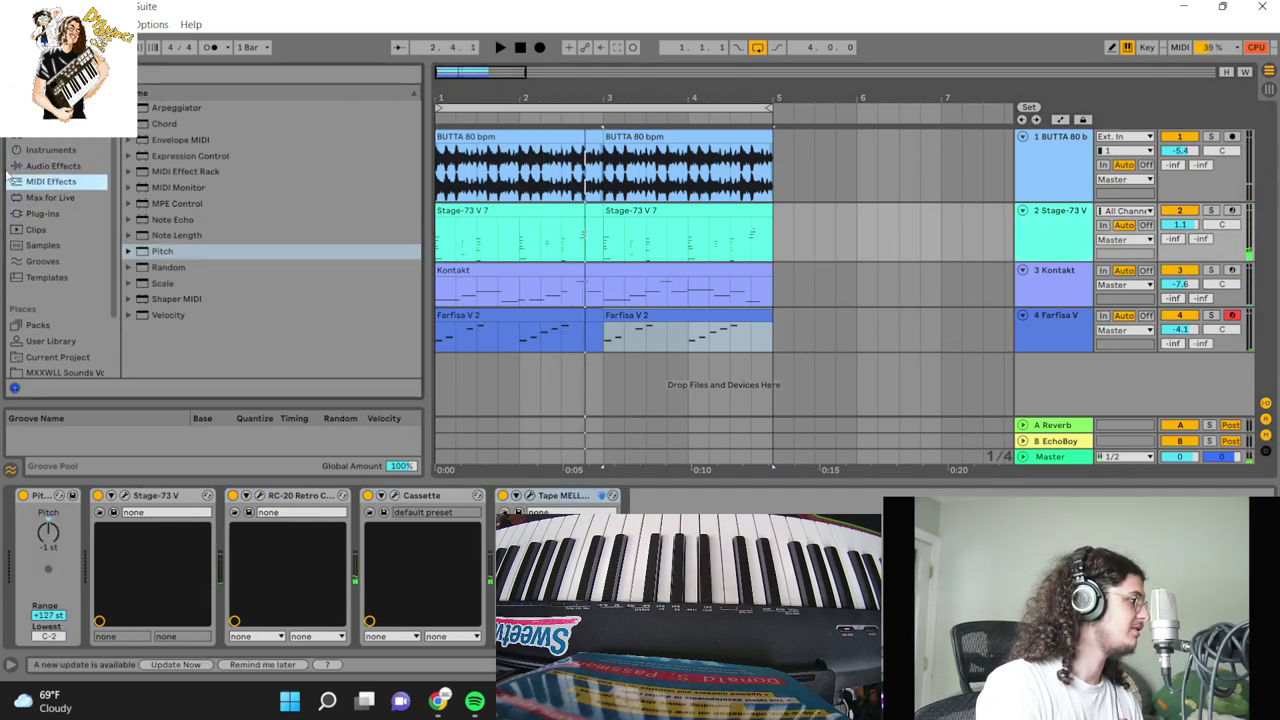
{"action": "left_click", "coordinate": [50, 197]}
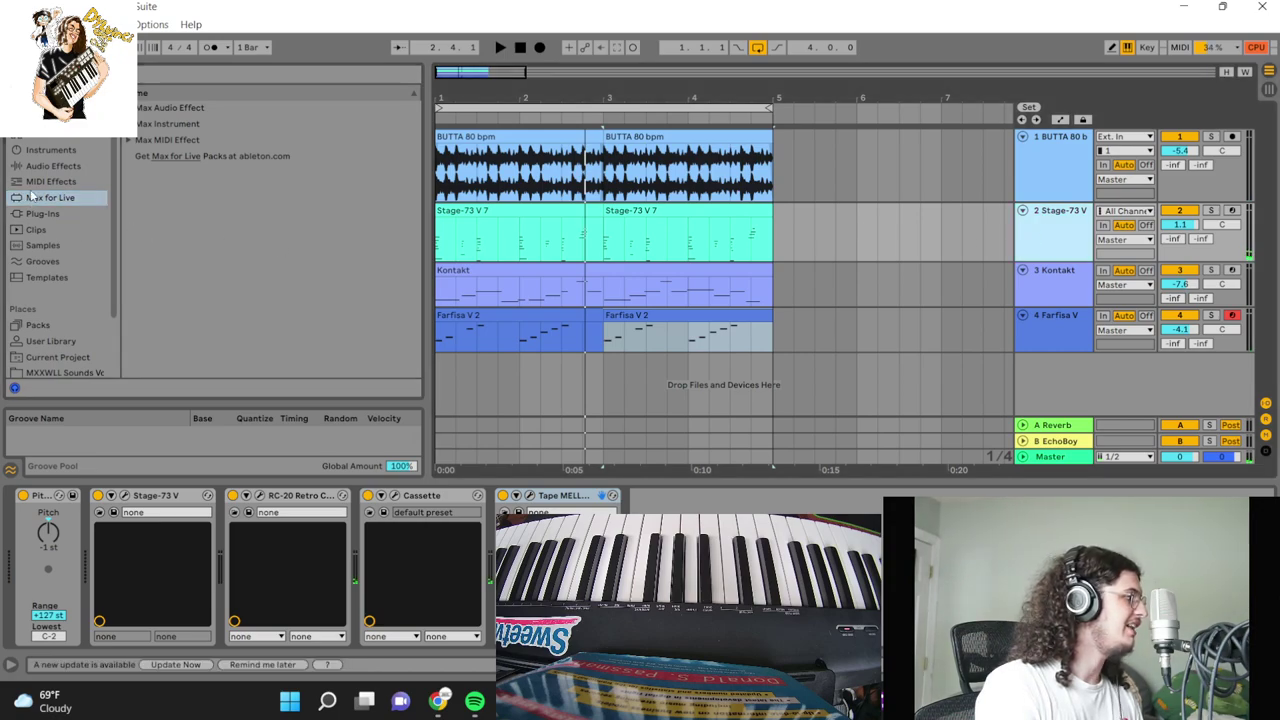
{"action": "left_click", "coordinate": [53, 166]}
{"action": "left_click", "coordinate": [51, 181]}
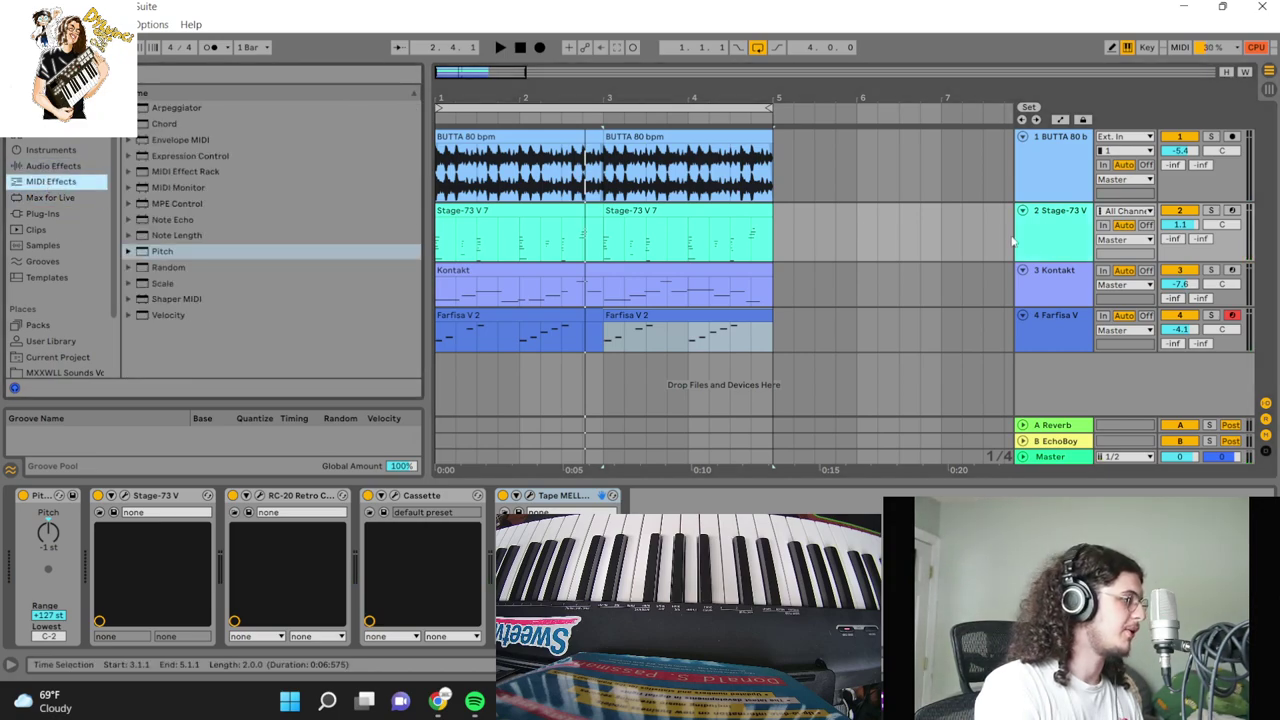
{"action": "double_click", "coordinate": [200, 251]}
{"action": "left_click", "coordinate": [124, 540]}
{"action": "type", "text": "12 st"}
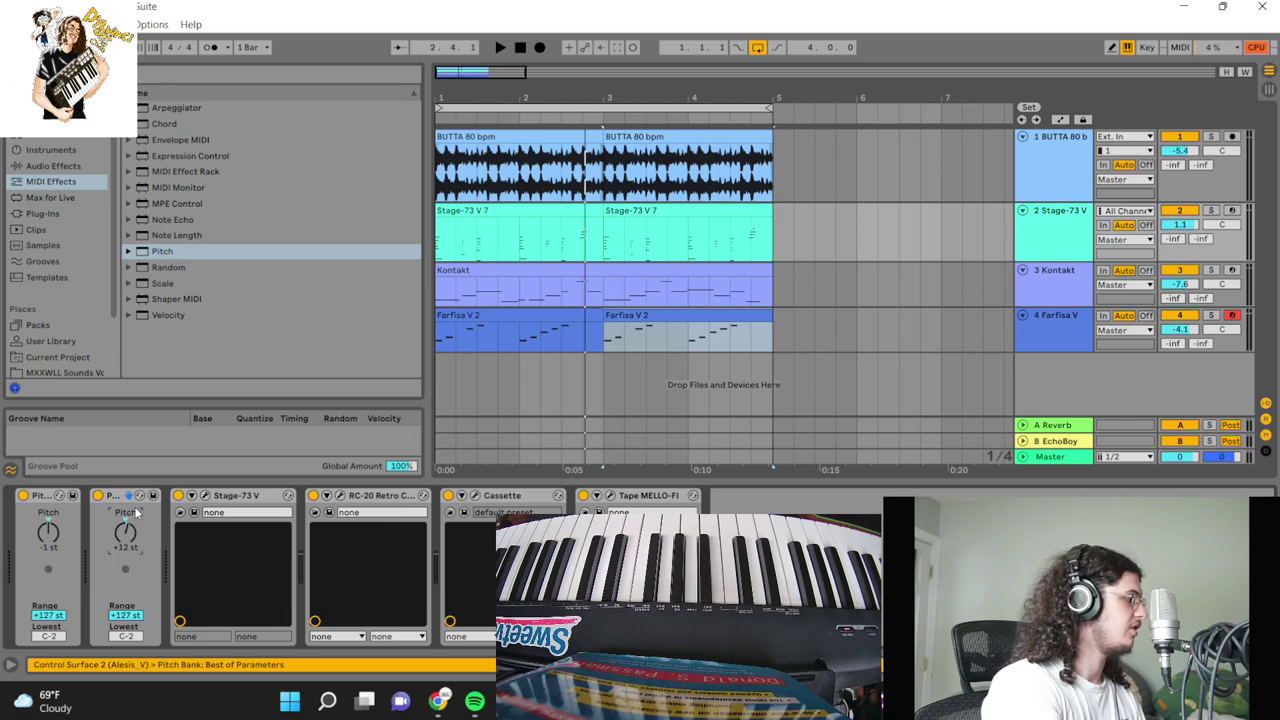
{"action": "key", "text": "space"}
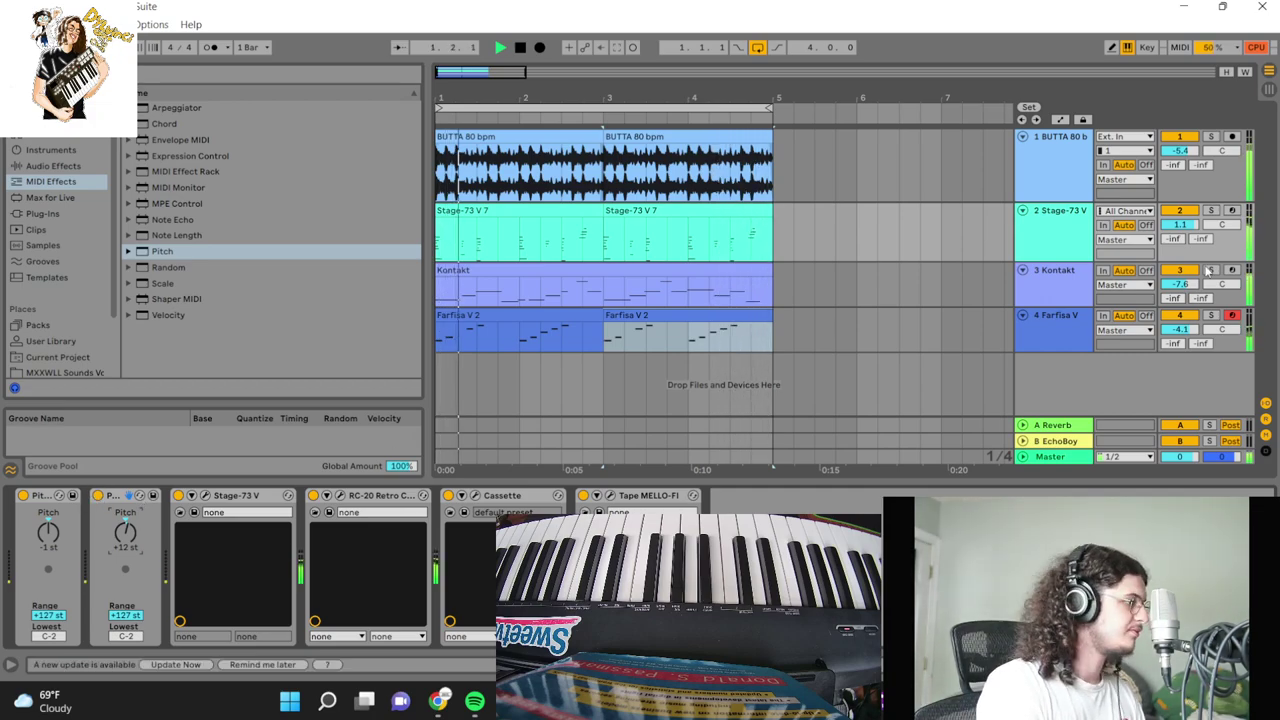
Step: Audition the Phase Ghost, Psy Chords, Reed Organ 2 and Repeat Keys presets in Farfisa V, restore Perc Bounce, and close its window
{"action": "left_click", "coordinate": [1183, 333]}
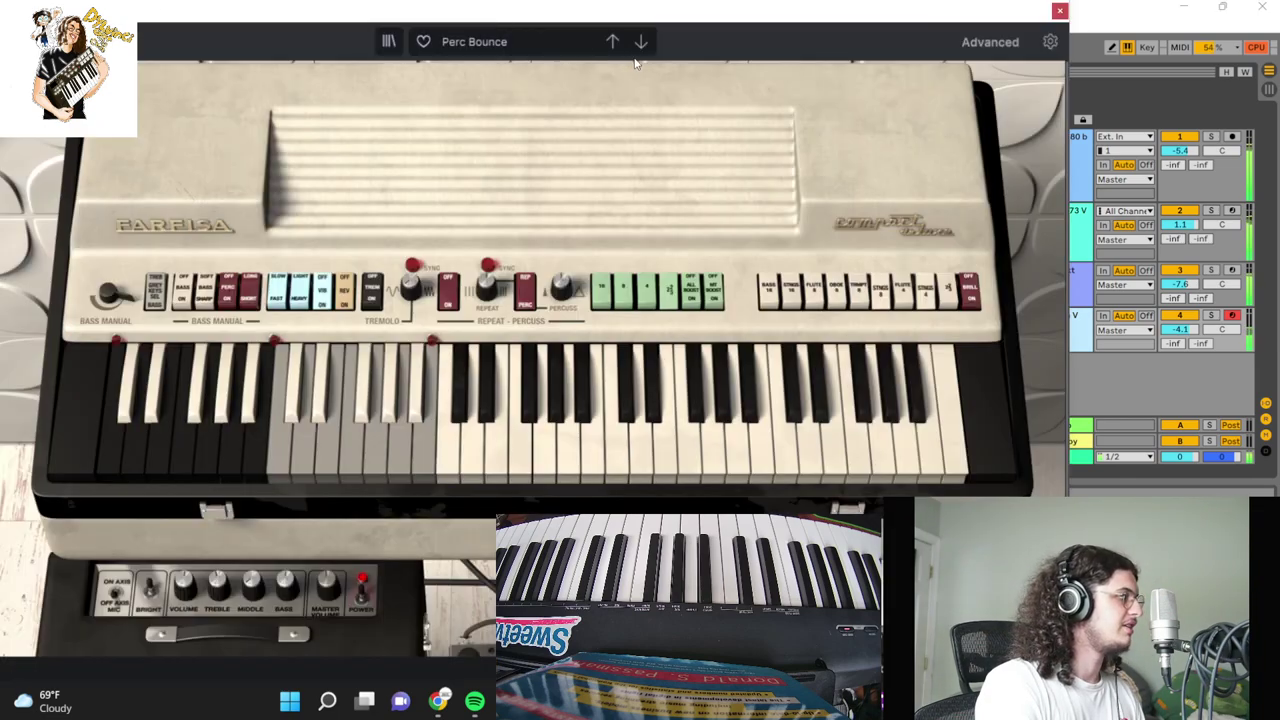
{"action": "left_click", "coordinate": [641, 41]}
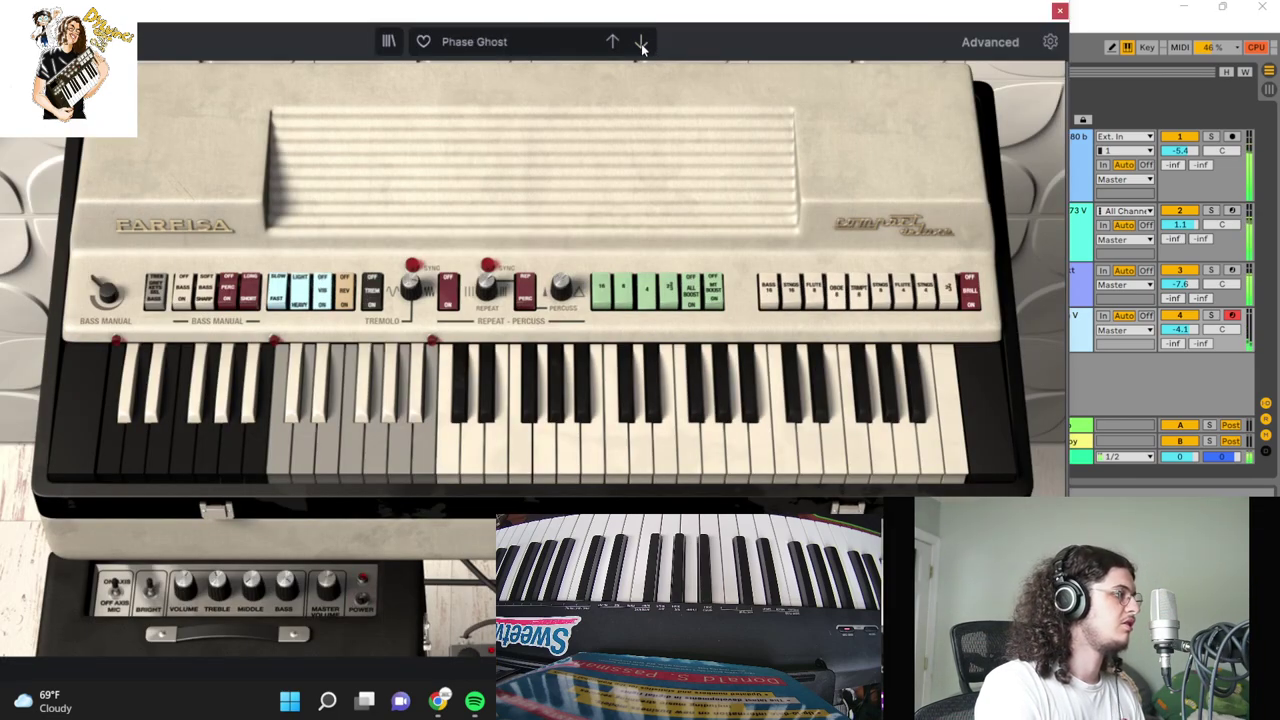
{"action": "left_click", "coordinate": [641, 41]}
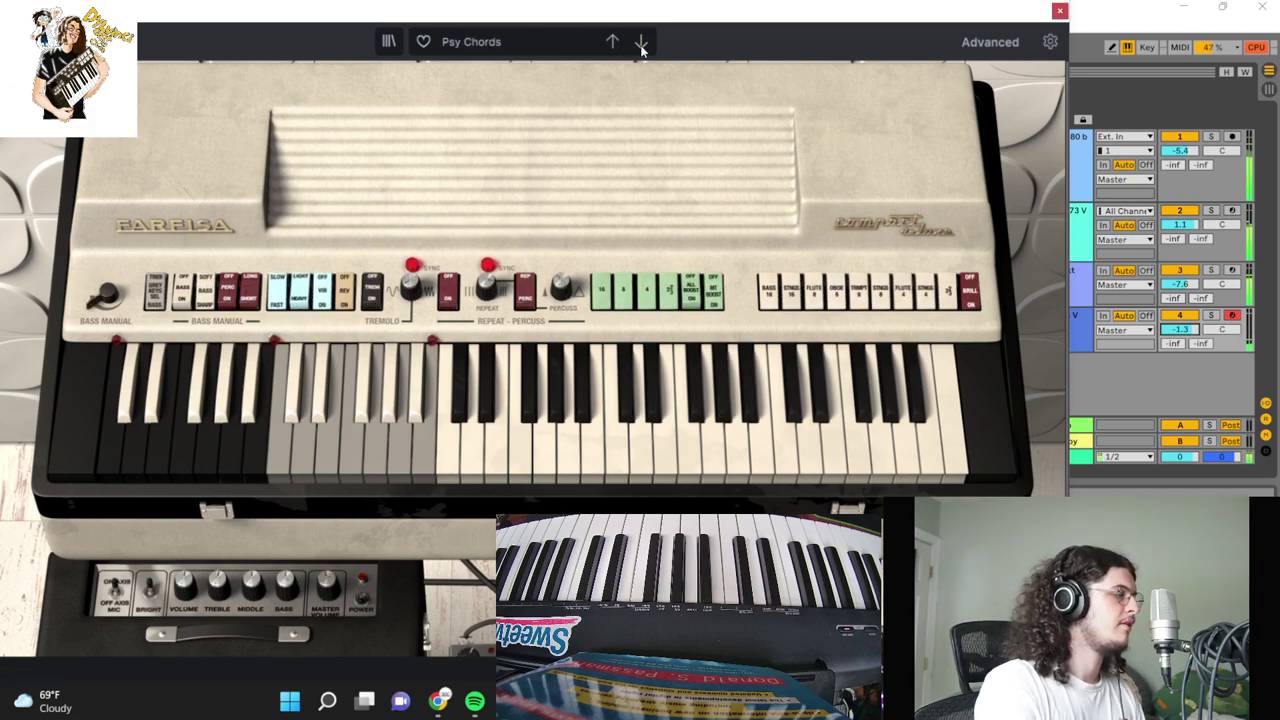
{"action": "left_click", "coordinate": [641, 42]}
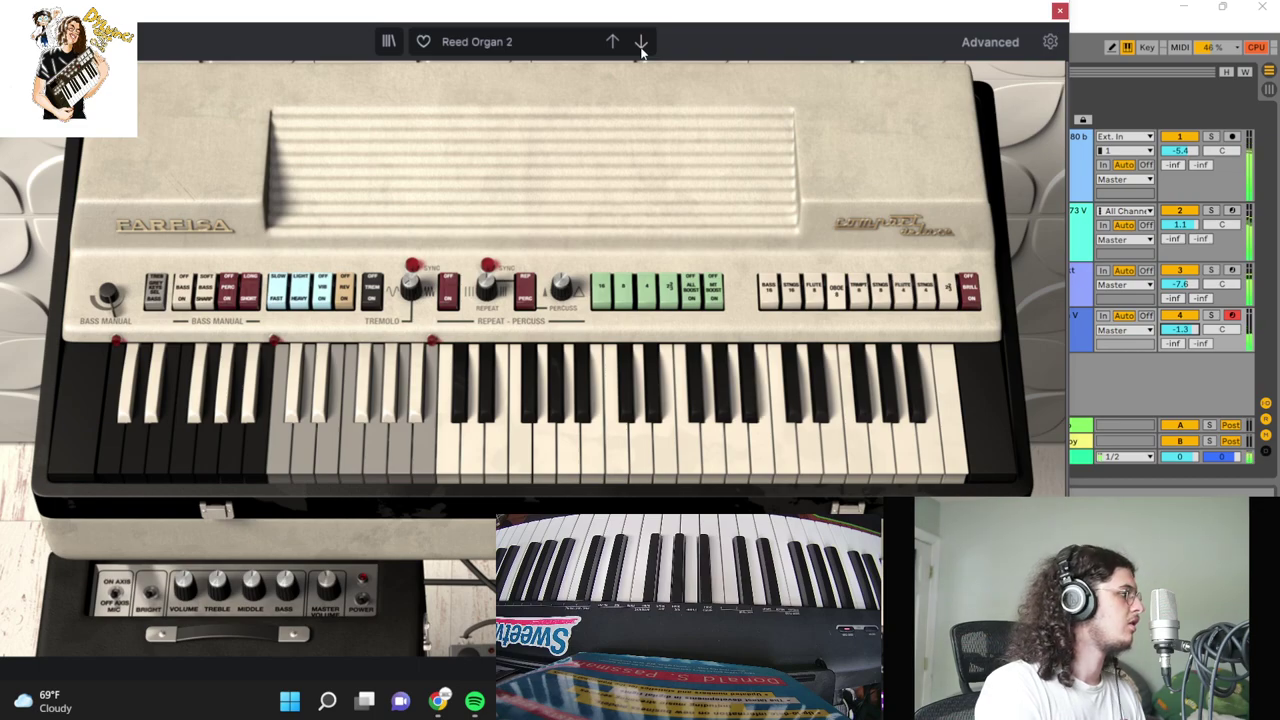
{"action": "left_click", "coordinate": [641, 48]}
{"action": "left_click", "coordinate": [475, 42]}
{"action": "mouse_move", "coordinate": [497, 114]}
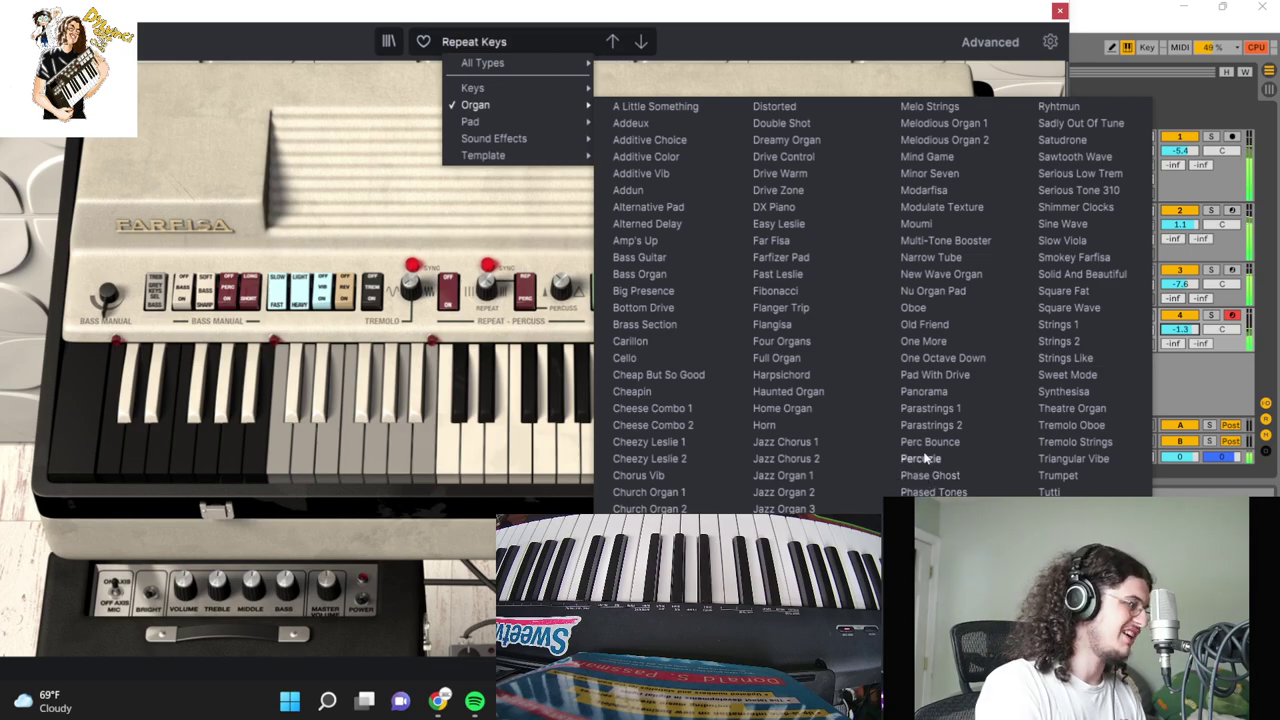
{"action": "left_click", "coordinate": [929, 442]}
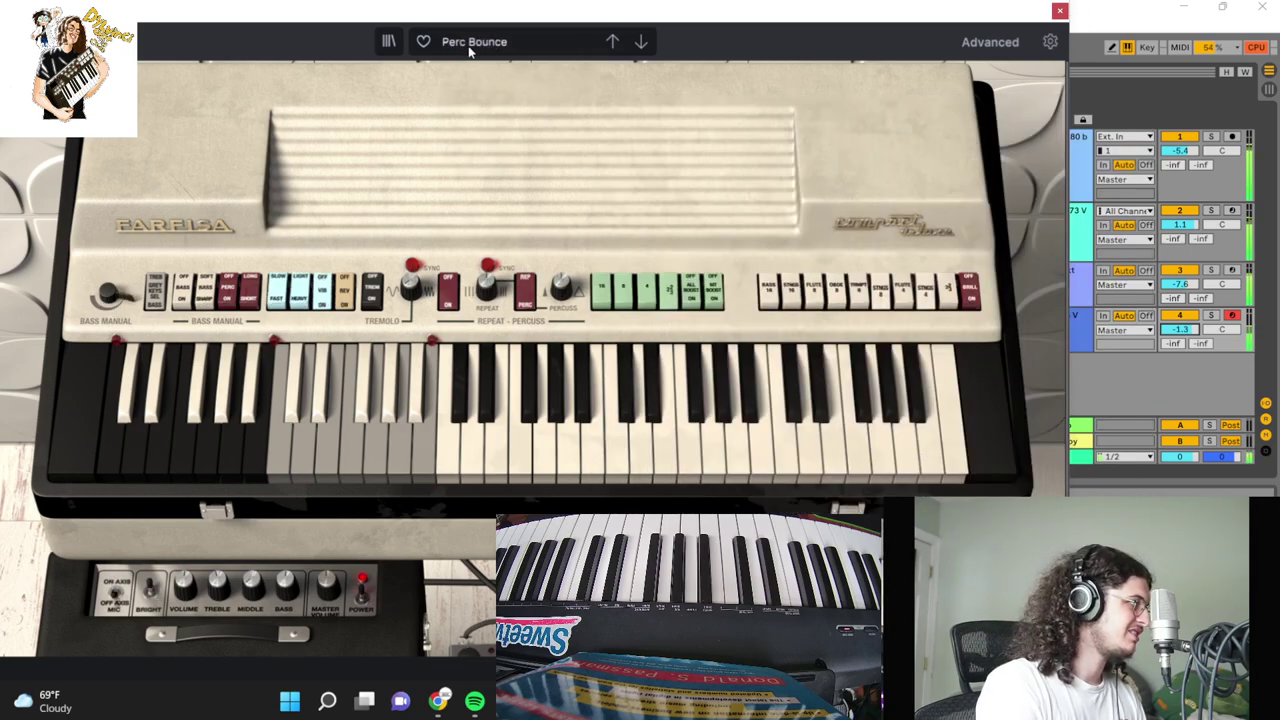
{"action": "left_click", "coordinate": [1060, 10]}
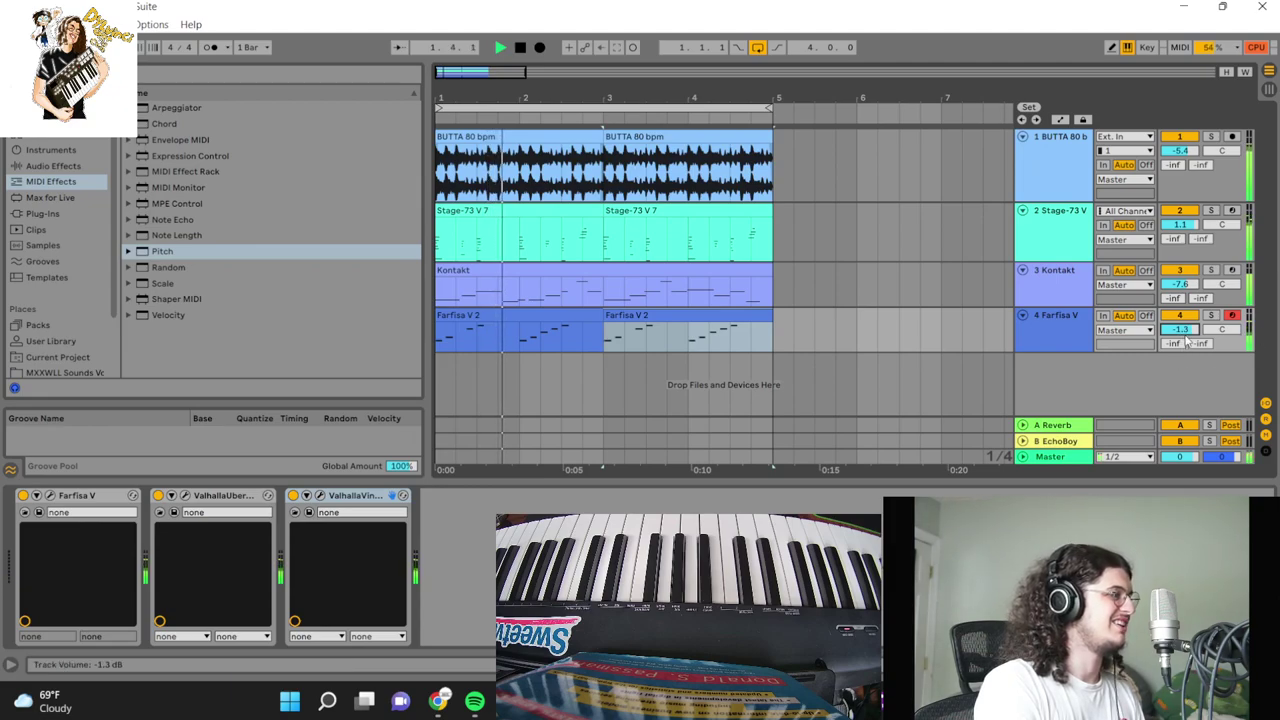
Step: Insert a new audio track below Farfisa V and arm it for recording
{"action": "left_click", "coordinate": [83, 212]}
{"action": "scroll", "coordinate": [216, 166], "scroll_direction": "down", "scroll_amount": 4}
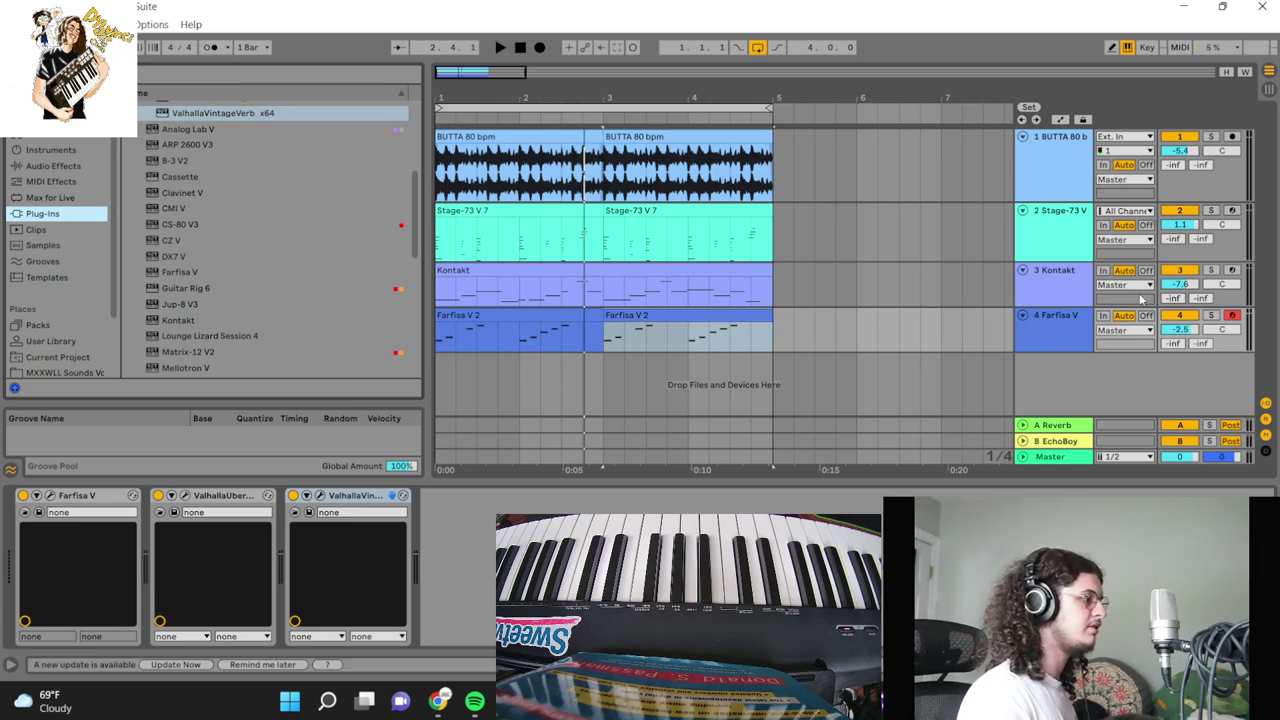
{"action": "right_click", "coordinate": [1105, 388]}
{"action": "left_click", "coordinate": [1118, 391]}
{"action": "left_click", "coordinate": [1232, 351]}
Step: Find the Tuner among the audio effects and add it to the new audio track
{"action": "left_click", "coordinate": [45, 167]}
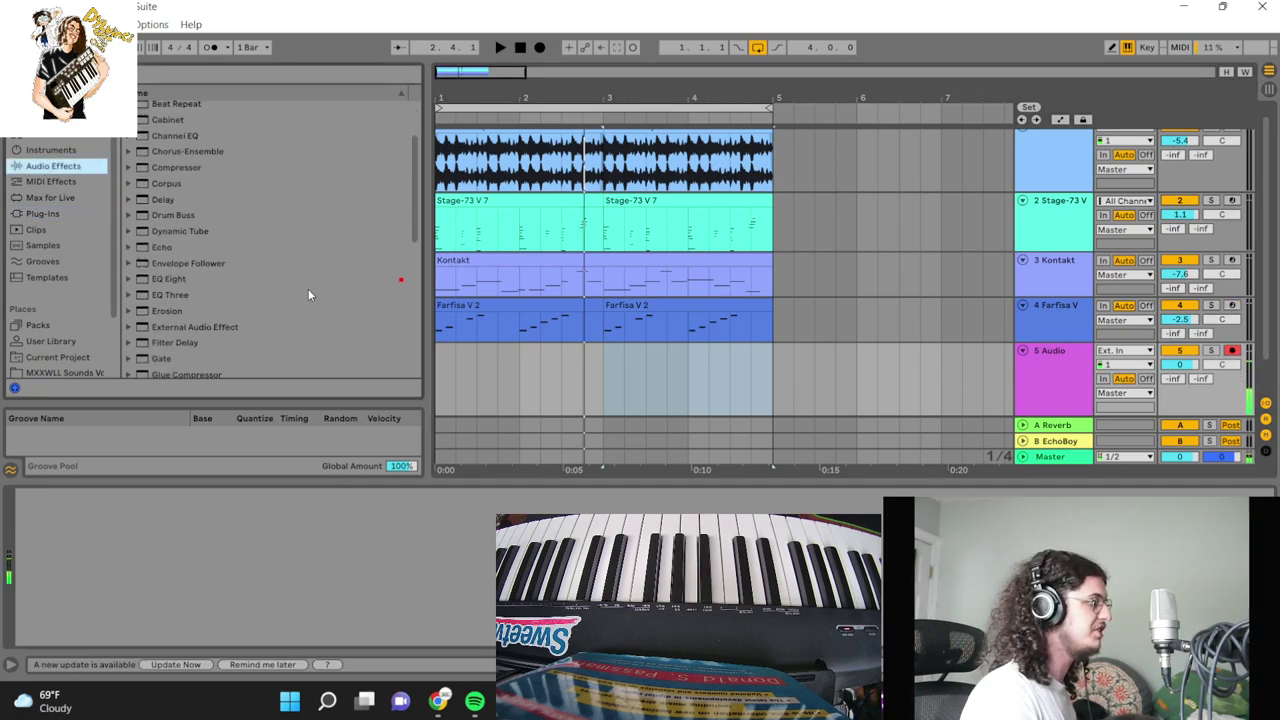
{"action": "scroll", "coordinate": [308, 288], "scroll_direction": "down", "scroll_amount": 5}
{"action": "left_click", "coordinate": [167, 320]}
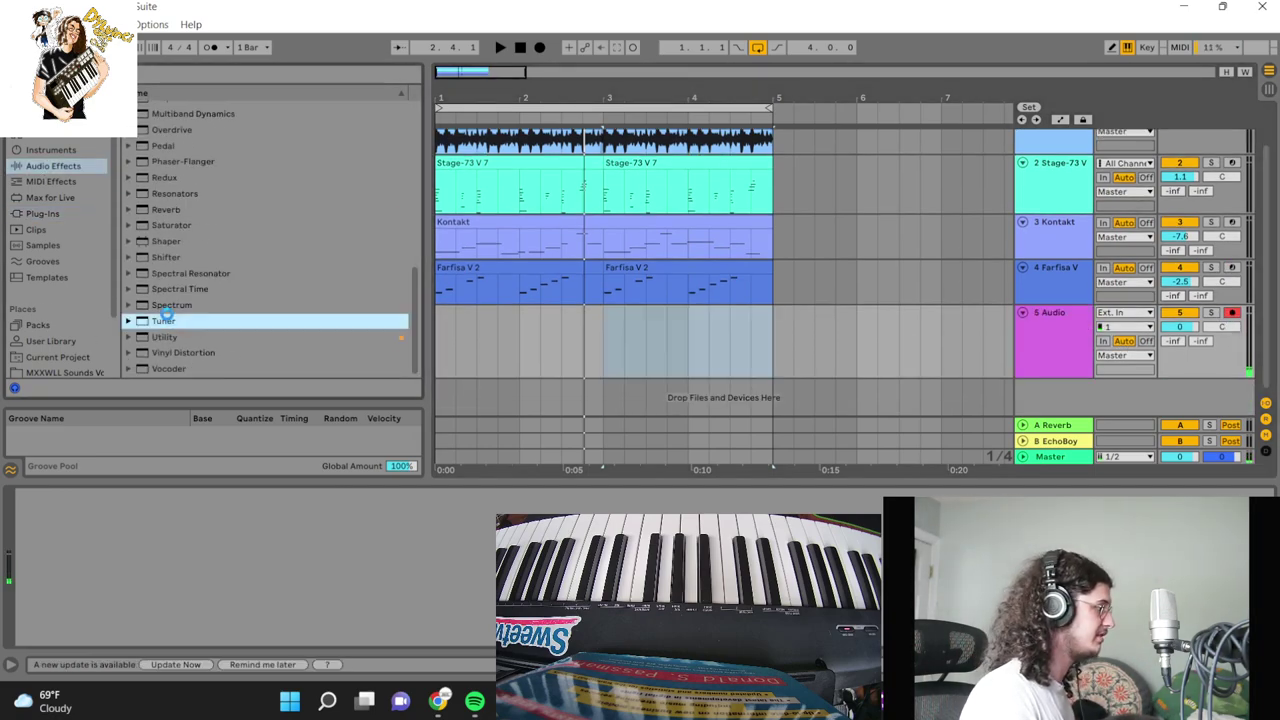
{"action": "double_click", "coordinate": [167, 320]}
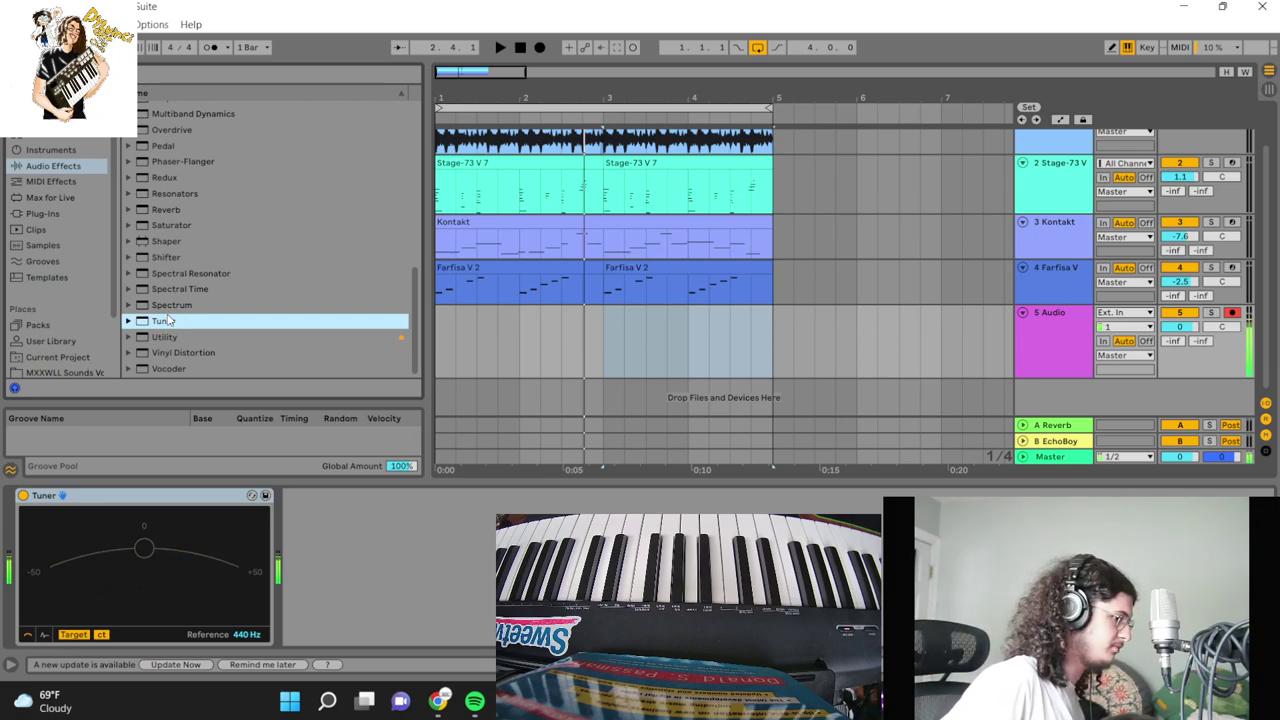
{"action": "left_click", "coordinate": [1056, 338]}
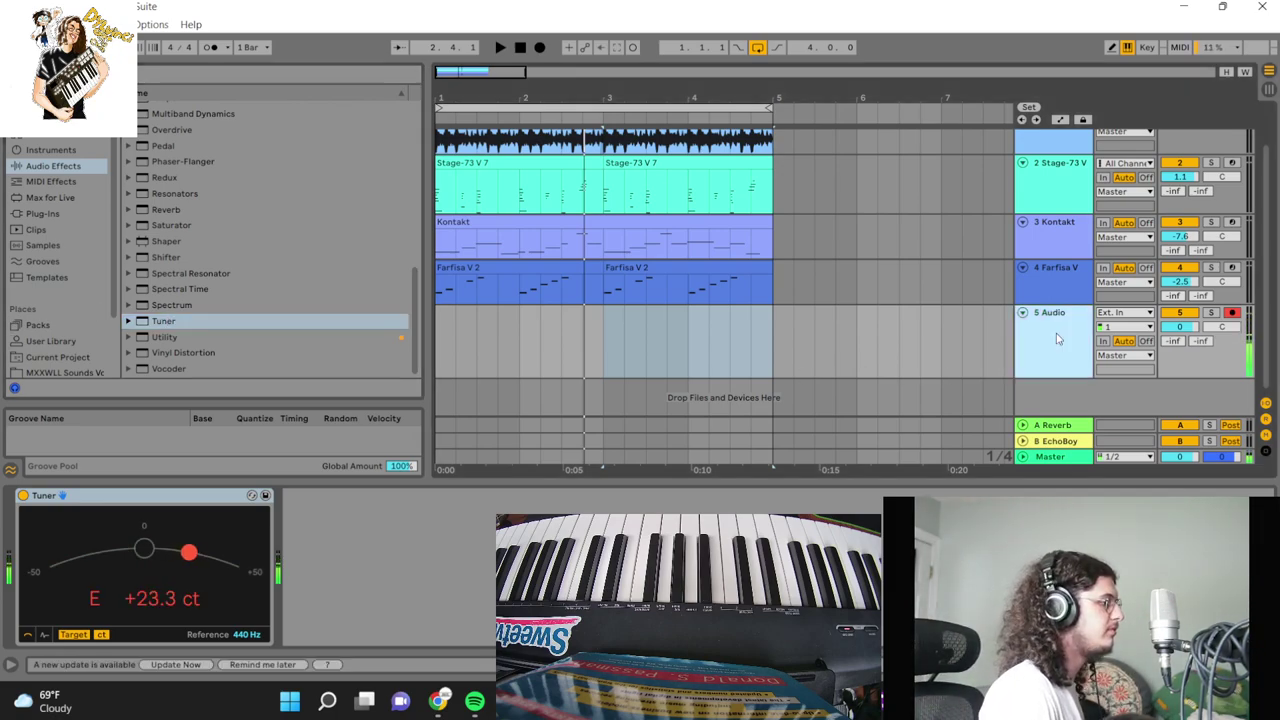
Step: Find Guitar Rig 6 among the plug-ins and add it to the audio track after the Tuner
{"action": "left_click", "coordinate": [42, 213]}
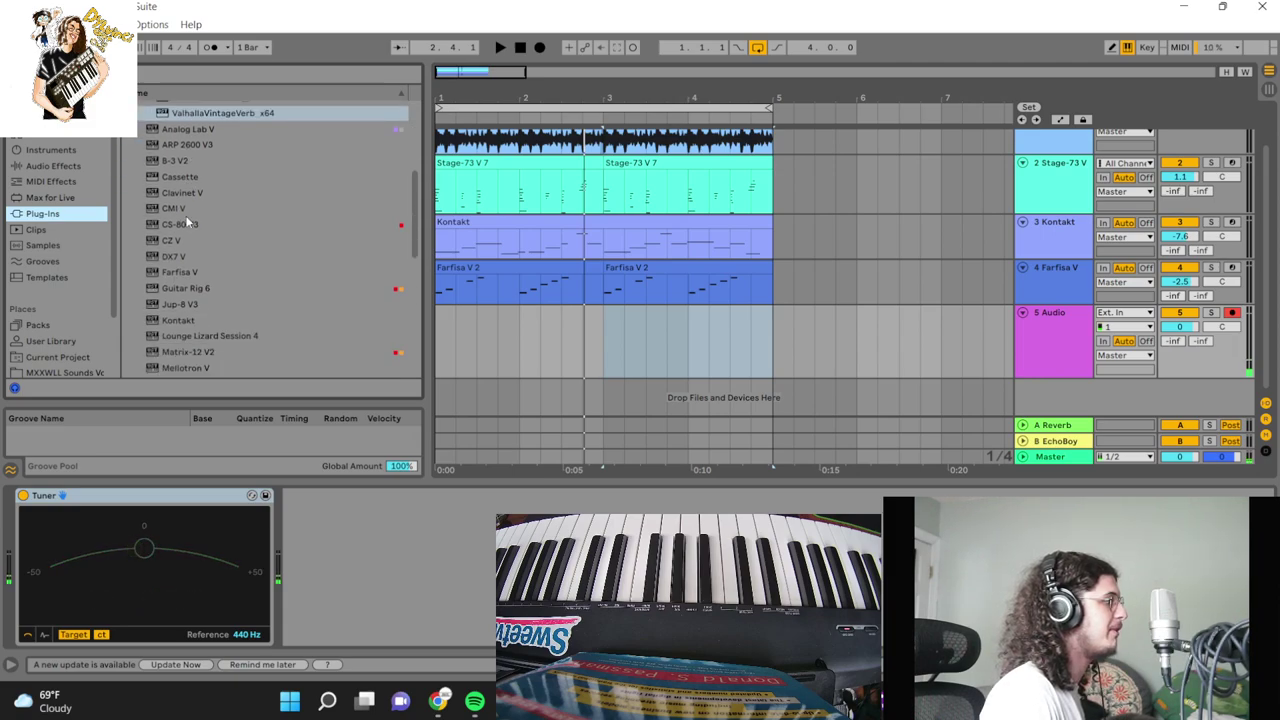
{"action": "scroll", "coordinate": [60, 250], "scroll_direction": "down", "scroll_amount": 1}
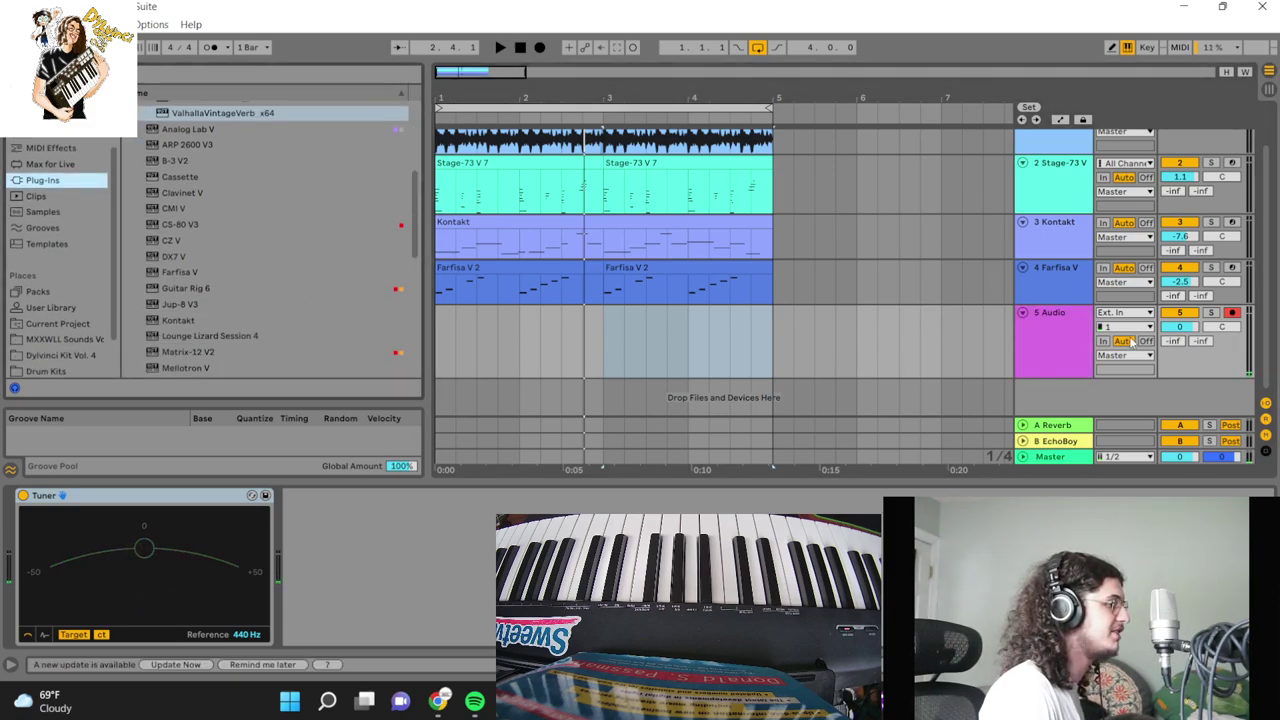
{"action": "left_click", "coordinate": [681, 328]}
{"action": "left_click", "coordinate": [194, 288]}
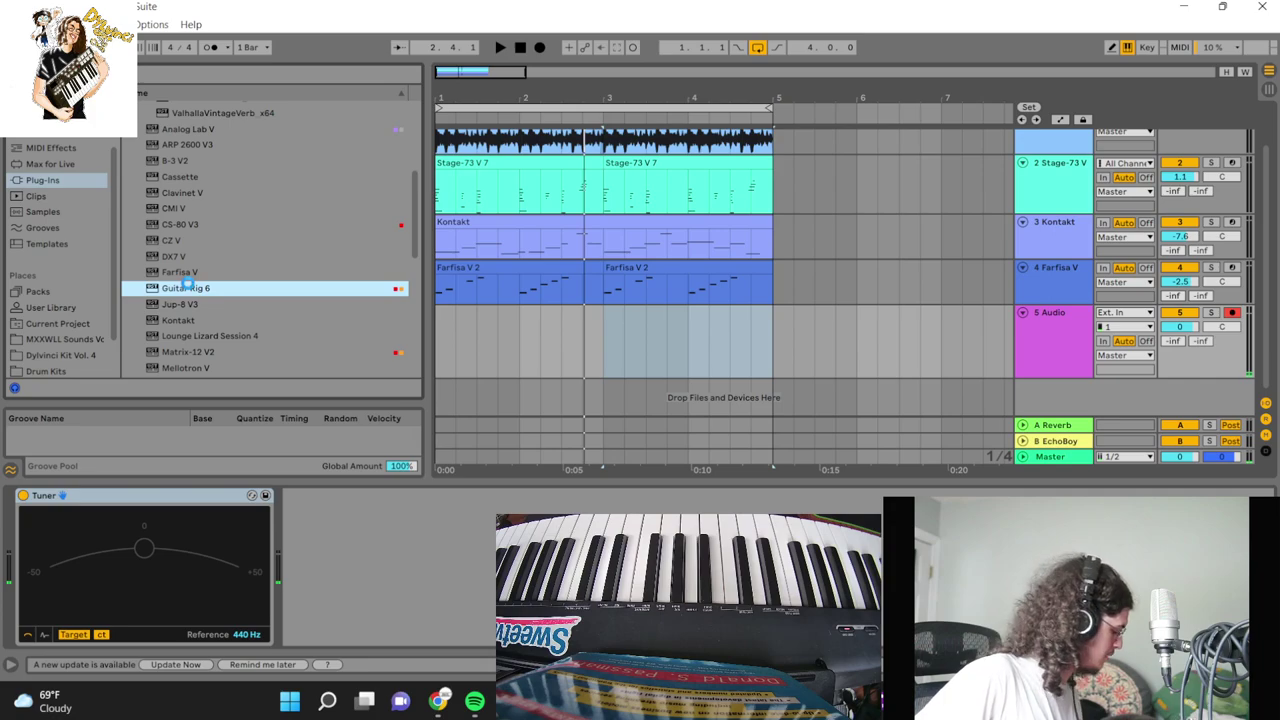
{"action": "double_click", "coordinate": [185, 287]}
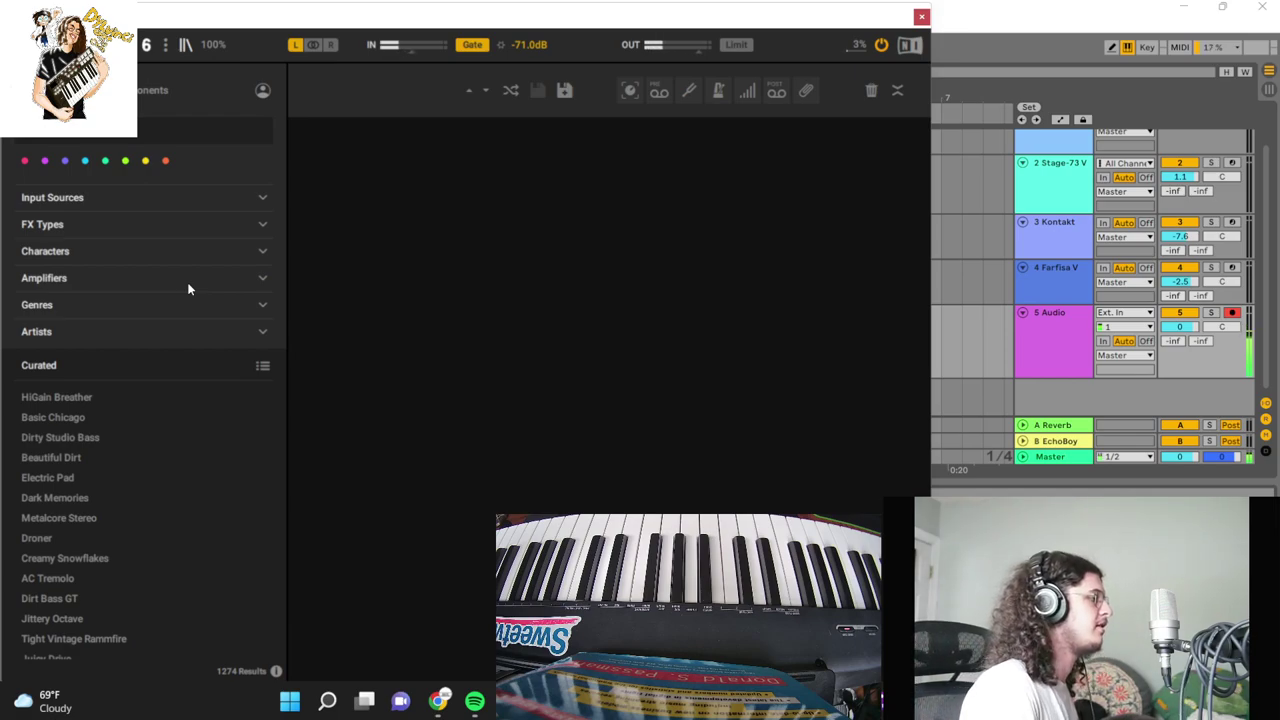
Step: Filter Guitar Rig presets by the Funk & Soul genre, load Basic Jazz Amp, set the gate to -36.5 dB, and hide the window
{"action": "left_click", "coordinate": [204, 306]}
{"action": "left_click", "coordinate": [188, 349]}
{"action": "scroll", "coordinate": [60, 600], "scroll_direction": "down", "scroll_amount": 3}
{"action": "scroll", "coordinate": [48, 632], "scroll_direction": "up", "scroll_amount": 3}
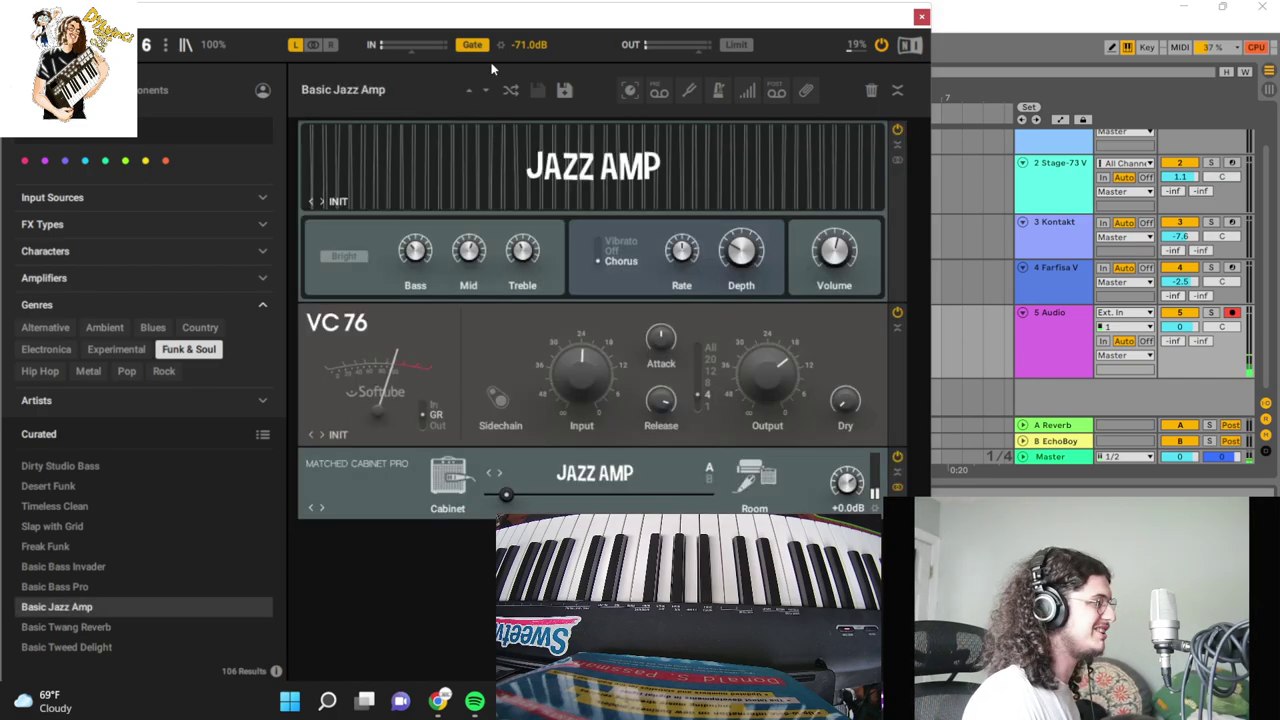
{"action": "left_click_drag", "start_coordinate": [530, 44], "coordinate": [530, 30]}
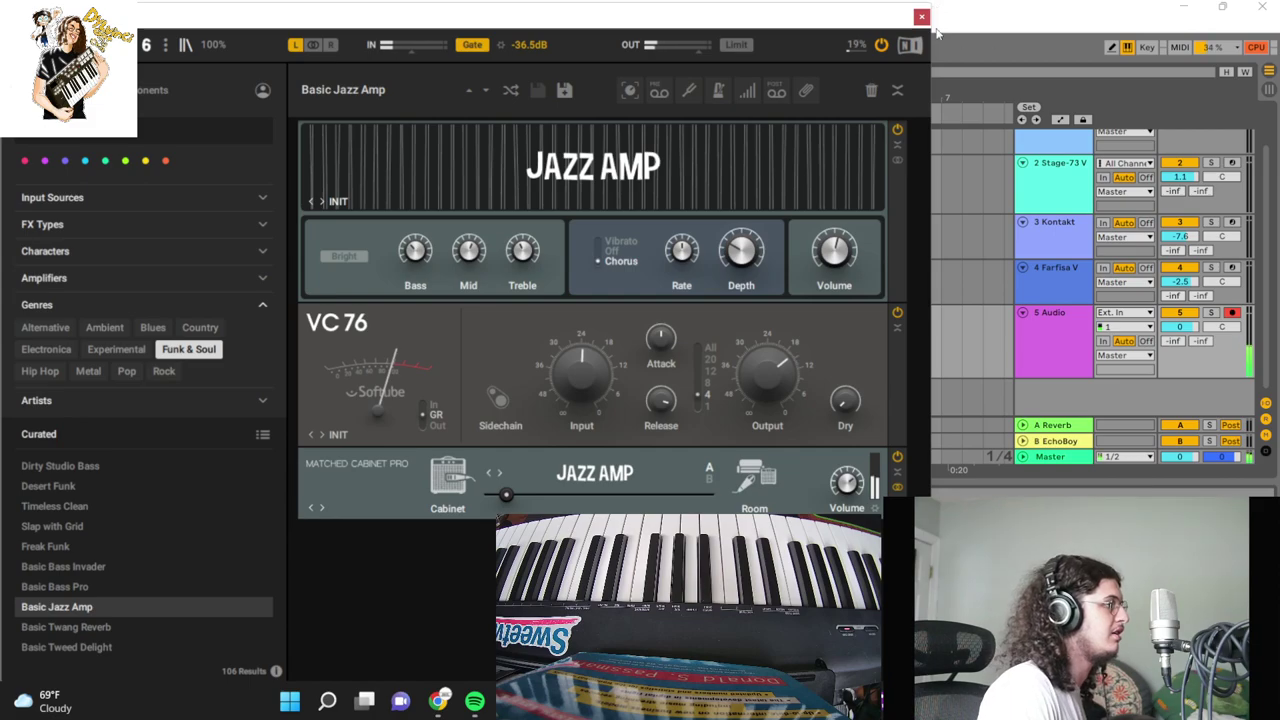
{"action": "key", "text": "ctrl+alt+p"}
Step: Add RC-20 Retro Color to the audio track and set its noise type to Studio Ambience 1
{"action": "scroll", "coordinate": [222, 257], "scroll_direction": "down", "scroll_amount": 3}
{"action": "left_click", "coordinate": [205, 328]}
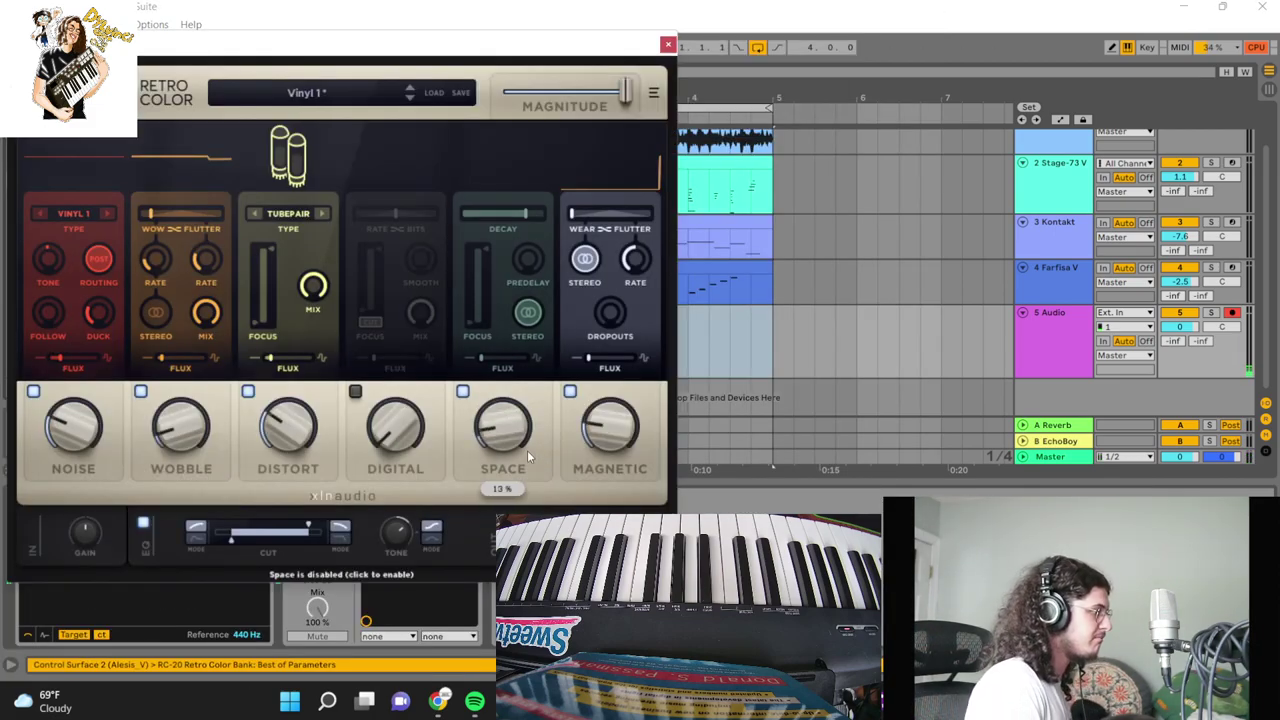
{"action": "left_click", "coordinate": [90, 436]}
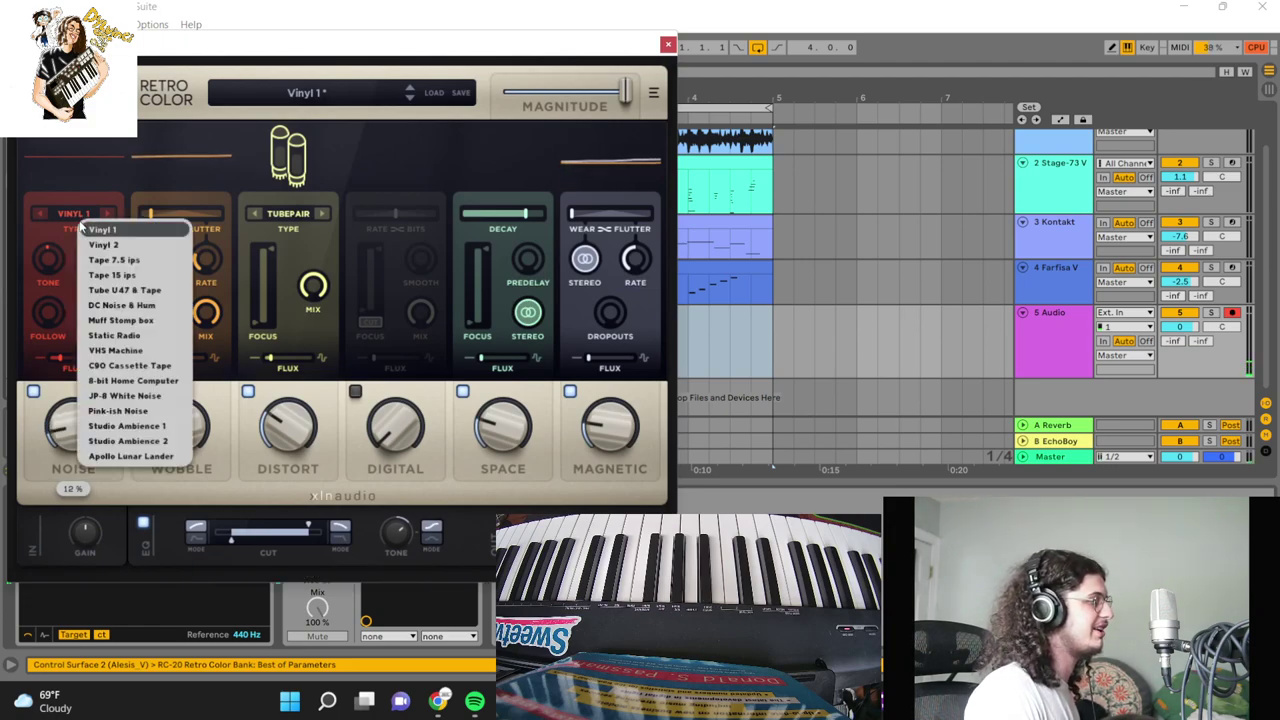
{"action": "left_click", "coordinate": [133, 427]}
Step: Record a guitar take on the audio track across the four-bar loop, stop playback, and close the RC-20 window
{"action": "left_click_drag", "start_coordinate": [591, 44], "coordinate": [591, 272]}
{"action": "left_click", "coordinate": [539, 50]}
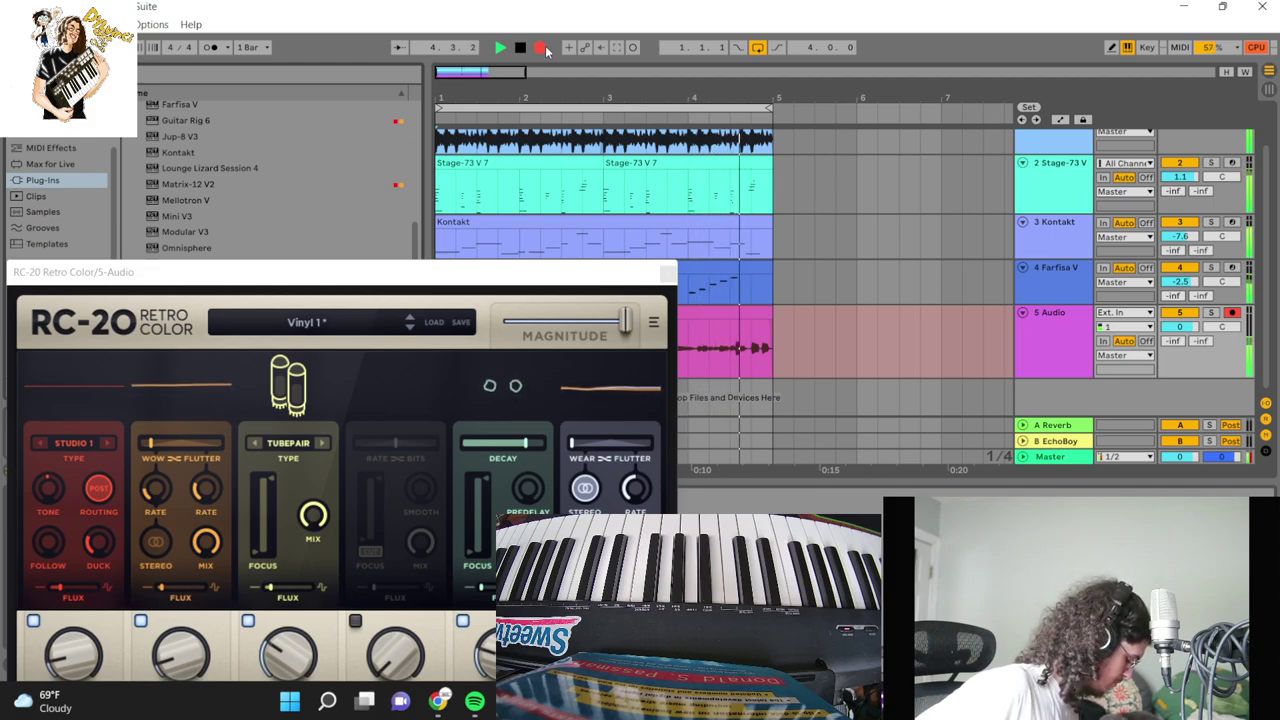
{"action": "key", "text": "space"}
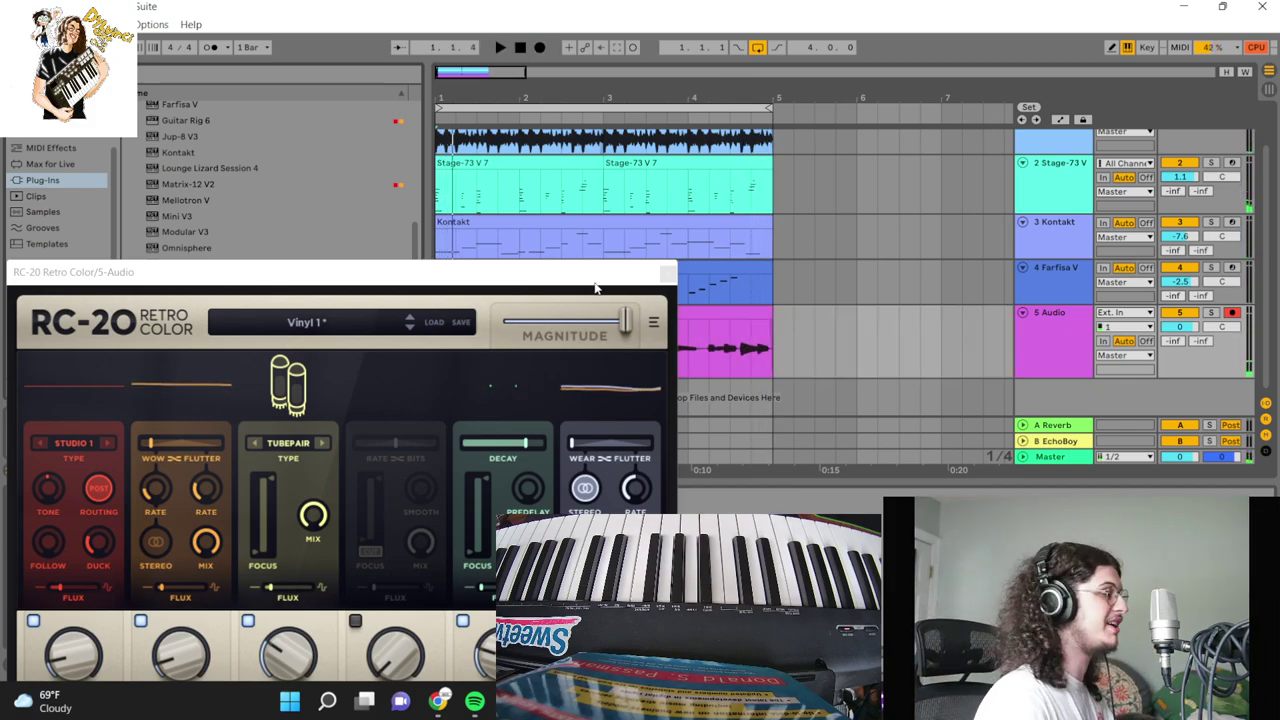
{"action": "left_click", "coordinate": [666, 272]}
Step: Play back the recording and switch Guitar Rig 6 on the audio track to the BP AC Smack A Gritish preset
{"action": "key", "text": "space"}
{"action": "scroll", "coordinate": [170, 188], "scroll_direction": "up", "scroll_amount": 3}
{"action": "scroll", "coordinate": [170, 188], "scroll_direction": "up", "scroll_amount": 5}
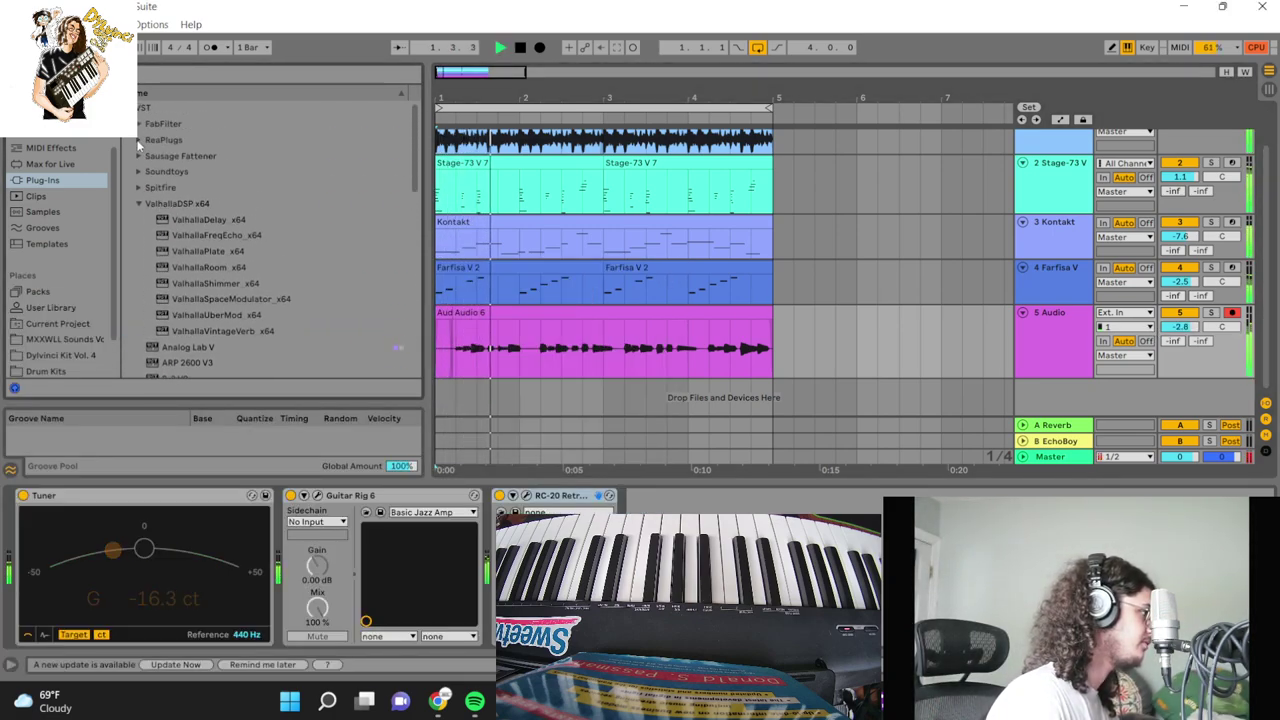
{"action": "scroll", "coordinate": [211, 273], "scroll_direction": "down", "scroll_amount": 2}
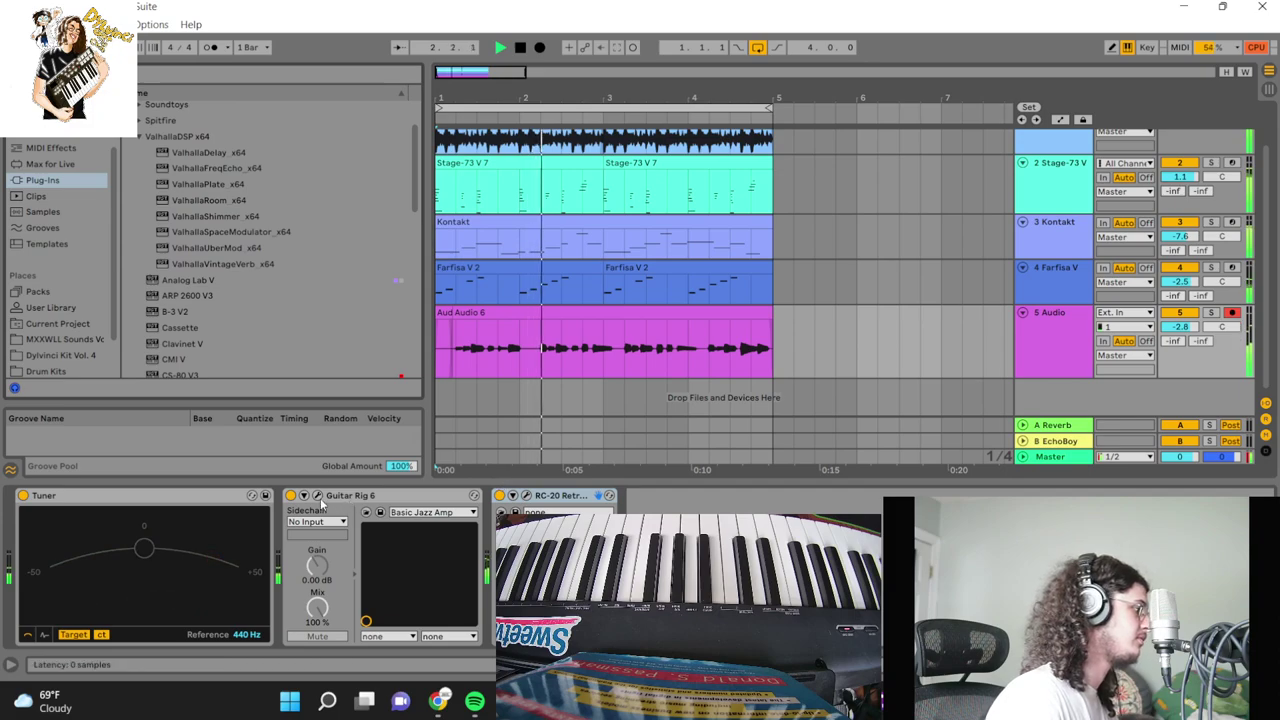
{"action": "left_click", "coordinate": [402, 465]}
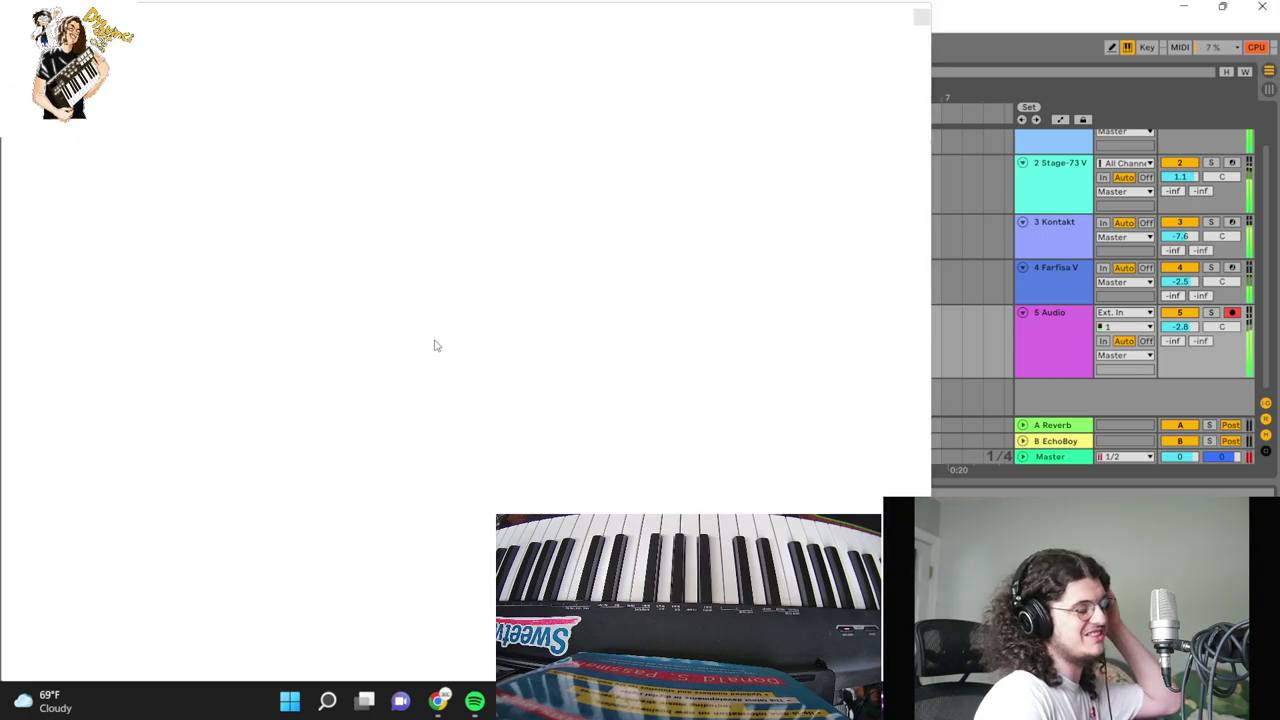
{"action": "scroll", "coordinate": [160, 580], "scroll_direction": "down", "scroll_amount": 2}
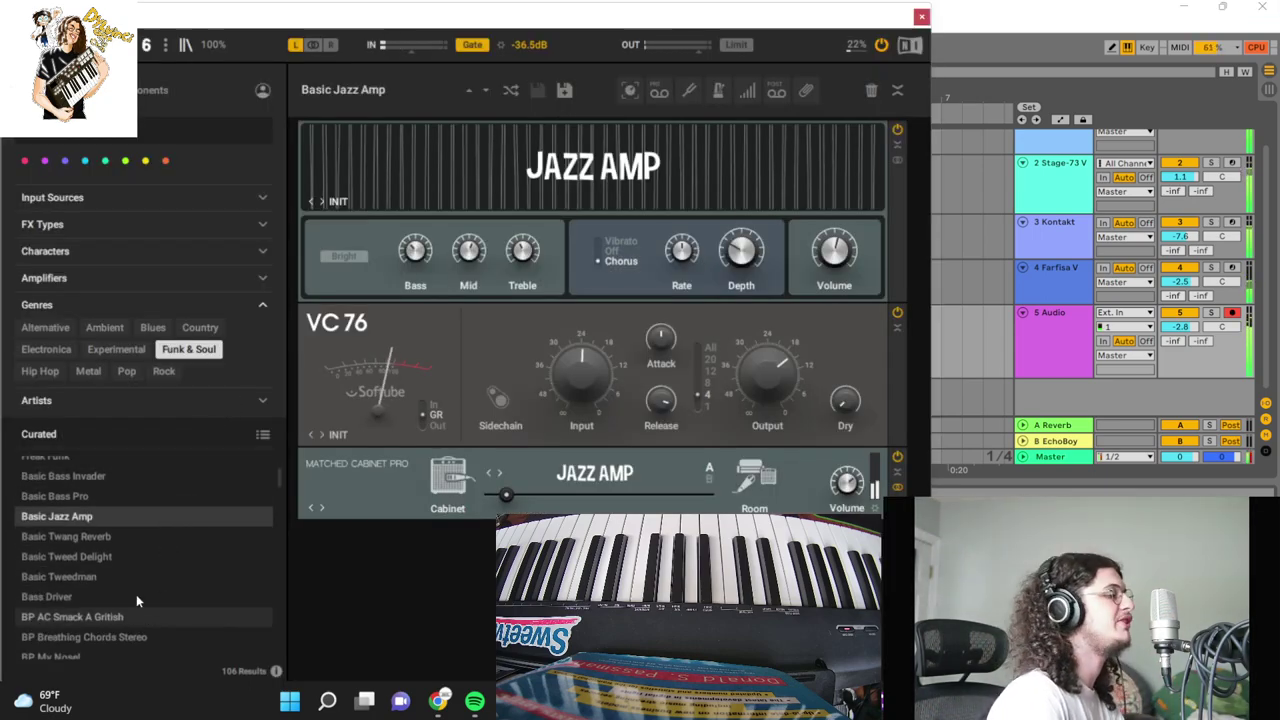
{"action": "left_click", "coordinate": [143, 616]}
Step: Close the Guitar Rig window and lower the audio track's volume to -7.2
{"action": "scroll", "coordinate": [143, 600], "scroll_direction": "down", "scroll_amount": 4}
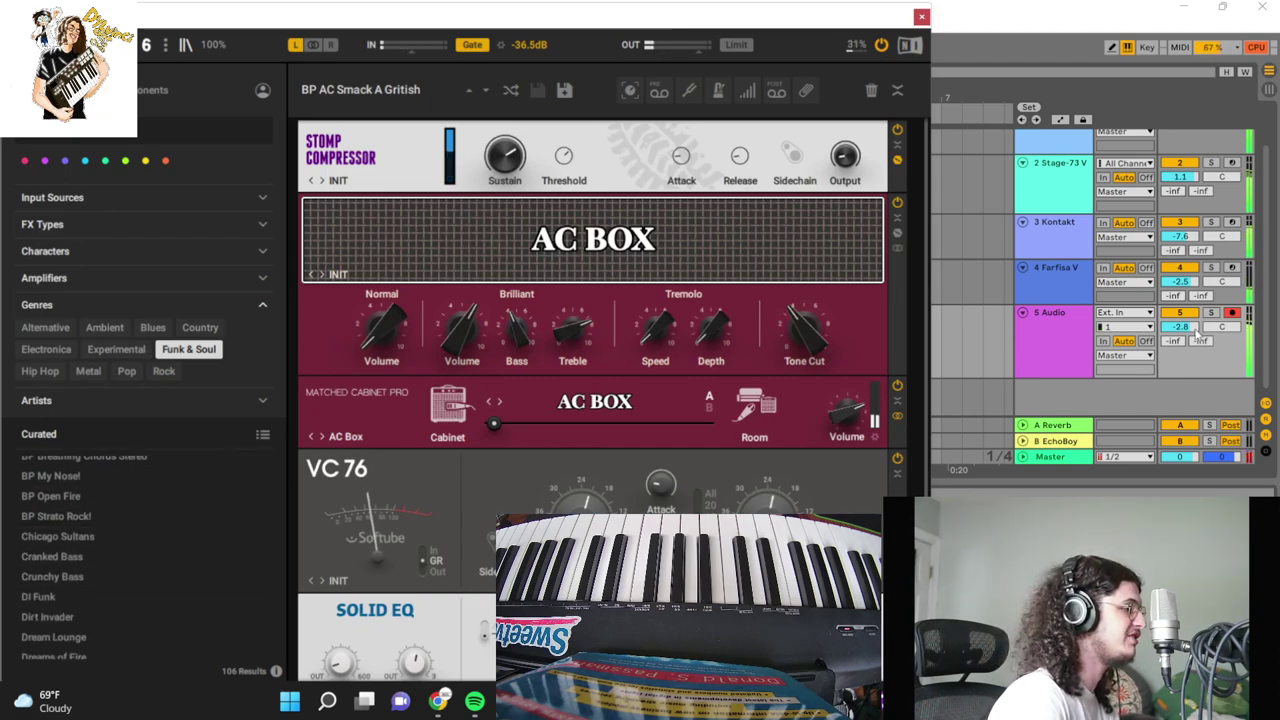
{"action": "scroll", "coordinate": [1080, 177], "scroll_direction": "up", "scroll_amount": 1}
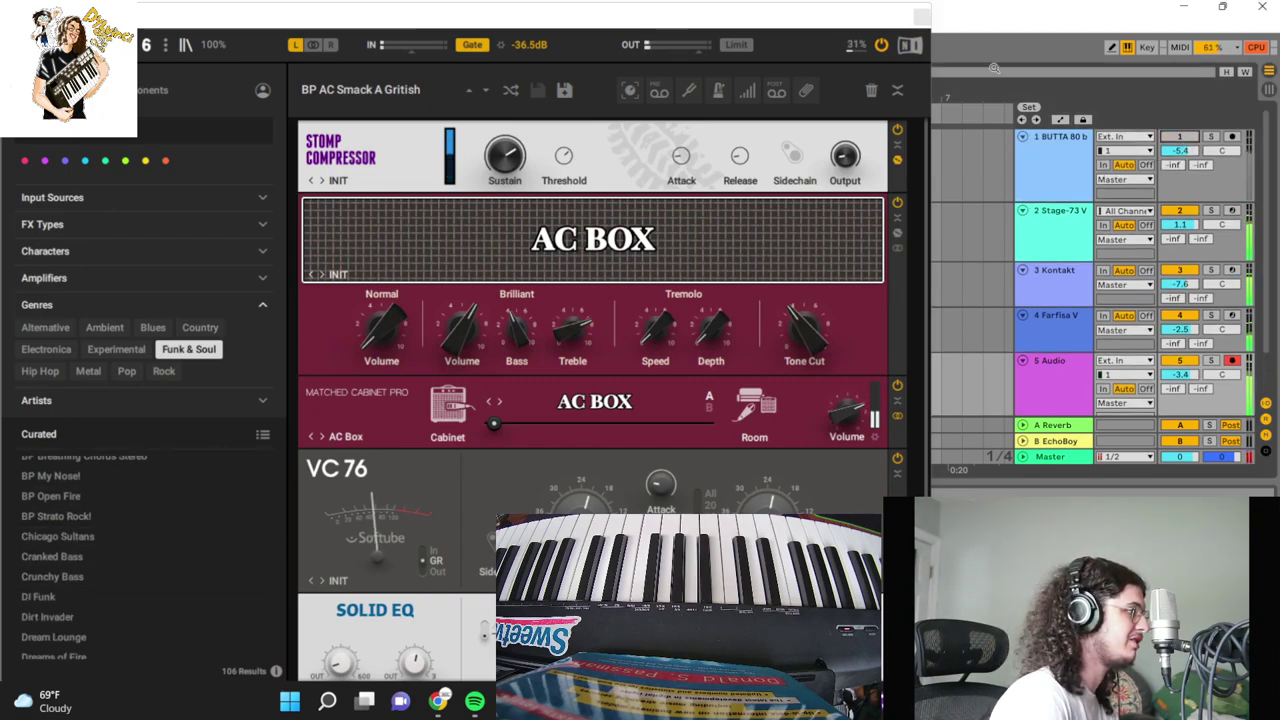
{"action": "left_click", "coordinate": [921, 16]}
{"action": "left_click_drag", "start_coordinate": [1181, 327], "coordinate": [1185, 345]}
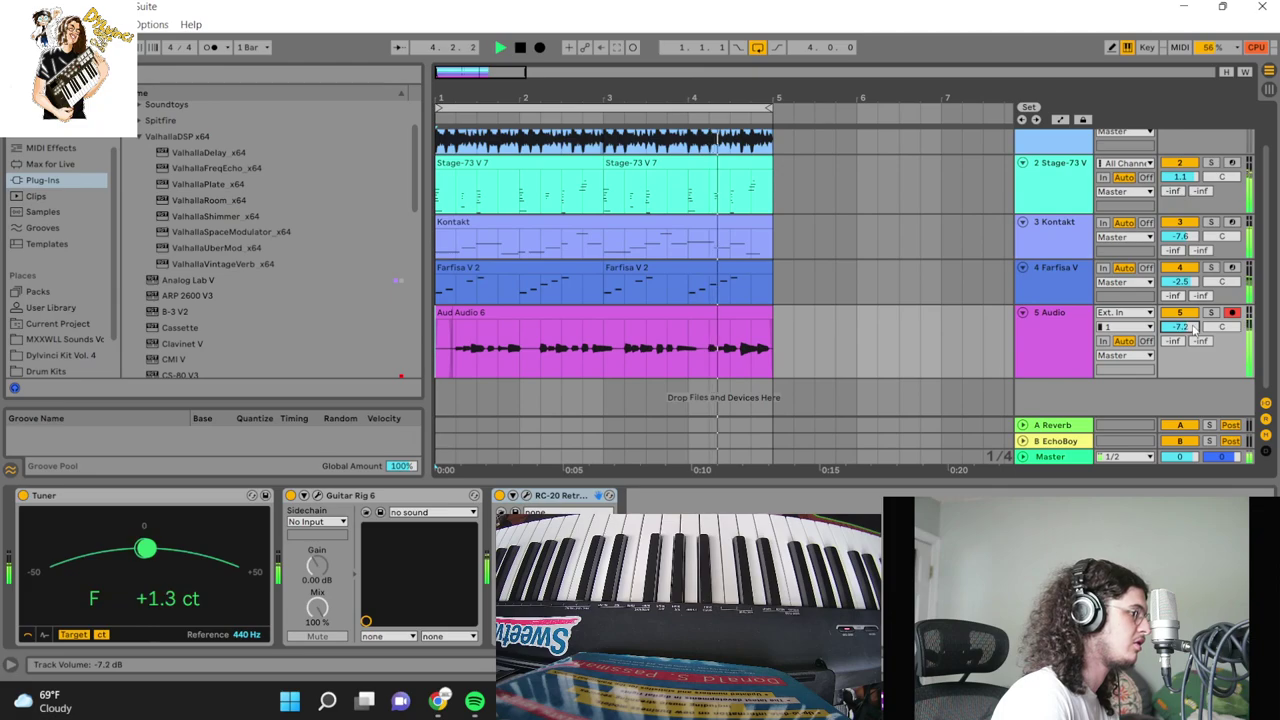
Step: Add a short fade-out at the end of the guitar clip and select the master track
{"action": "left_click", "coordinate": [1048, 452]}
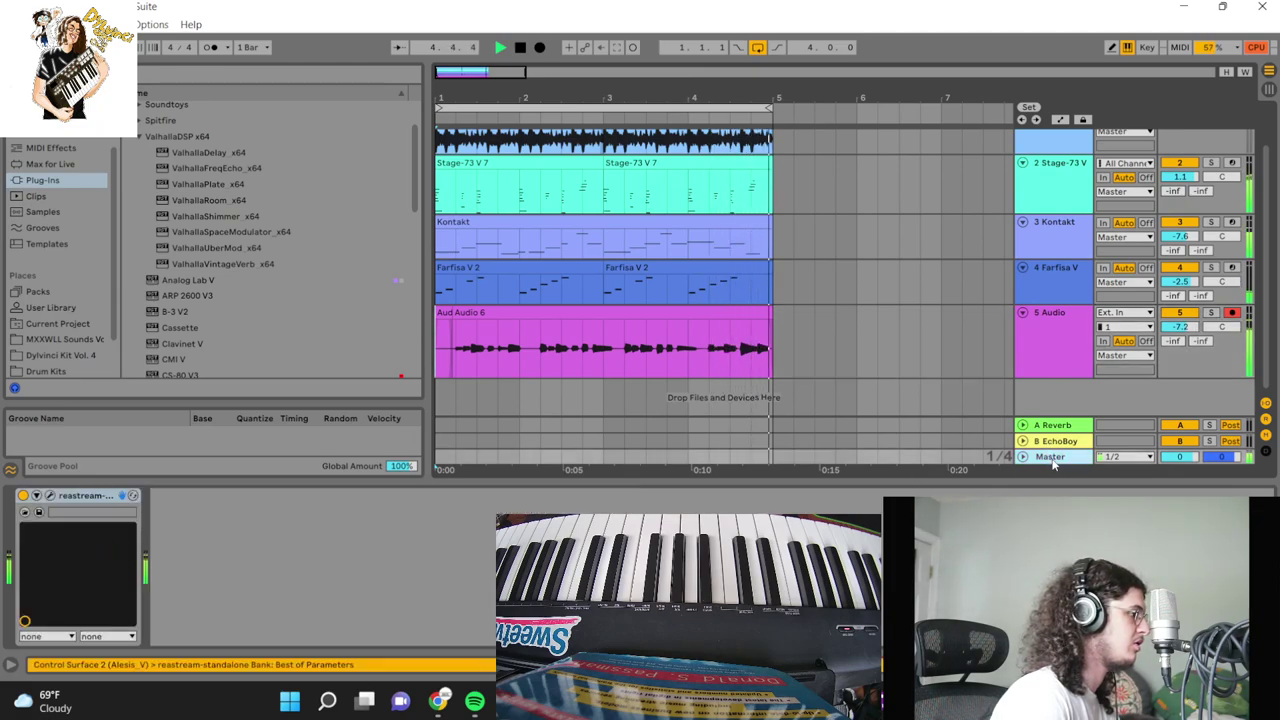
{"action": "mouse_move", "coordinate": [771, 320]}
{"action": "left_mouse_down"}
{"action": "mouse_move", "coordinate": [757, 320]}
{"action": "mouse_move", "coordinate": [767, 340]}
{"action": "left_mouse_up"}
{"action": "left_click", "coordinate": [1050, 458]}
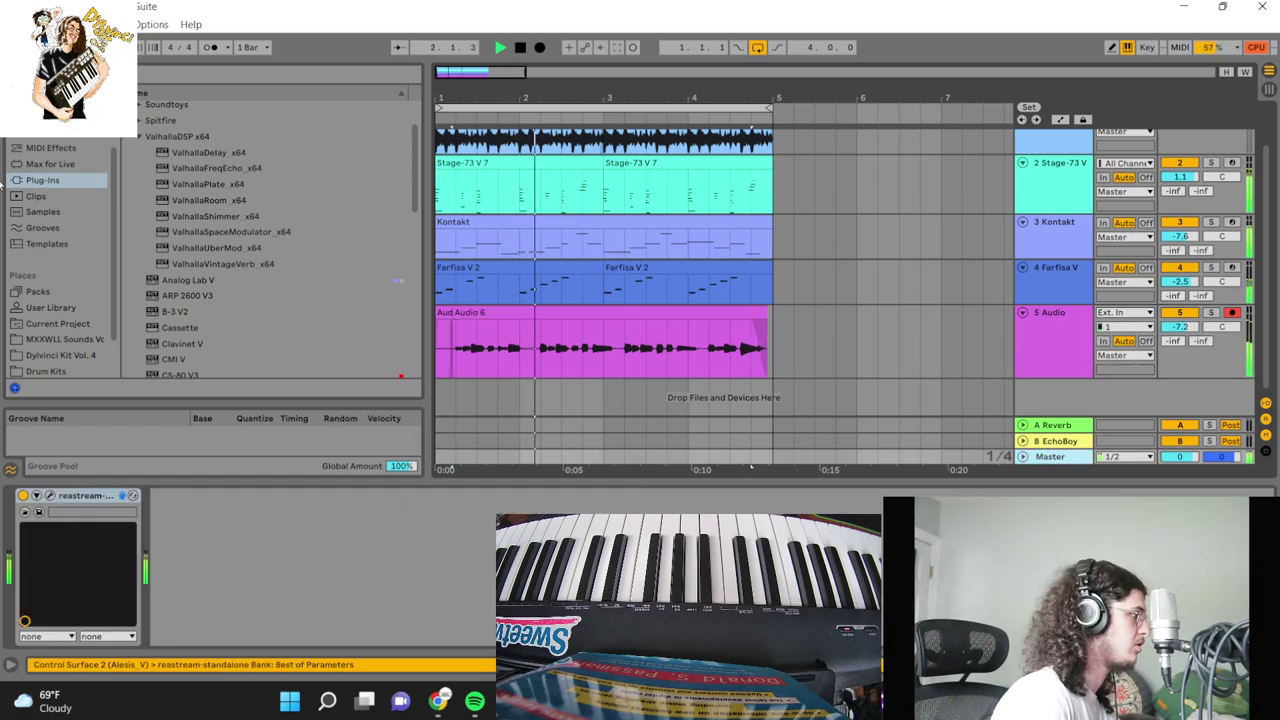
Step: Search the plug-ins for SoundShifter and add SoundShifter Pitch Stereo to the master track
{"action": "left_click", "coordinate": [144, 75]}
{"action": "type", "text": "ozone"}
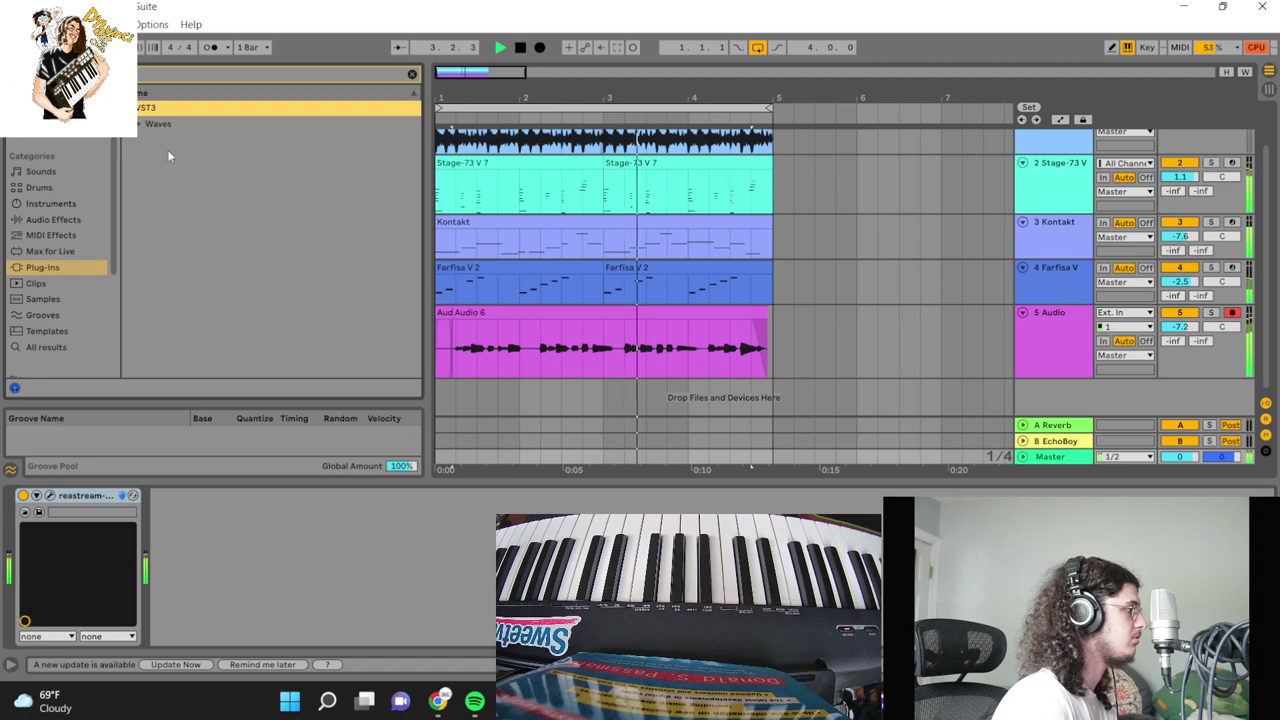
{"action": "left_click", "coordinate": [1048, 462]}
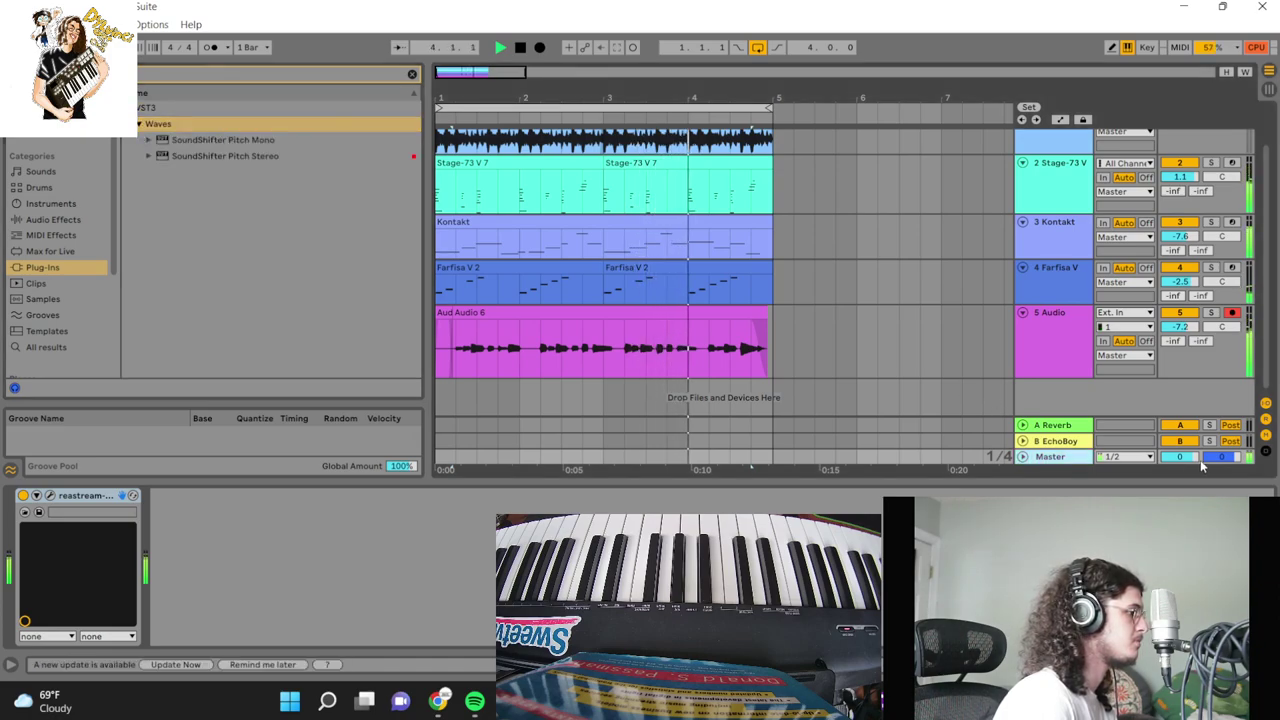
{"action": "left_click", "coordinate": [255, 156]}
{"action": "left_click_drag", "start_coordinate": [255, 156], "coordinate": [375, 318]}
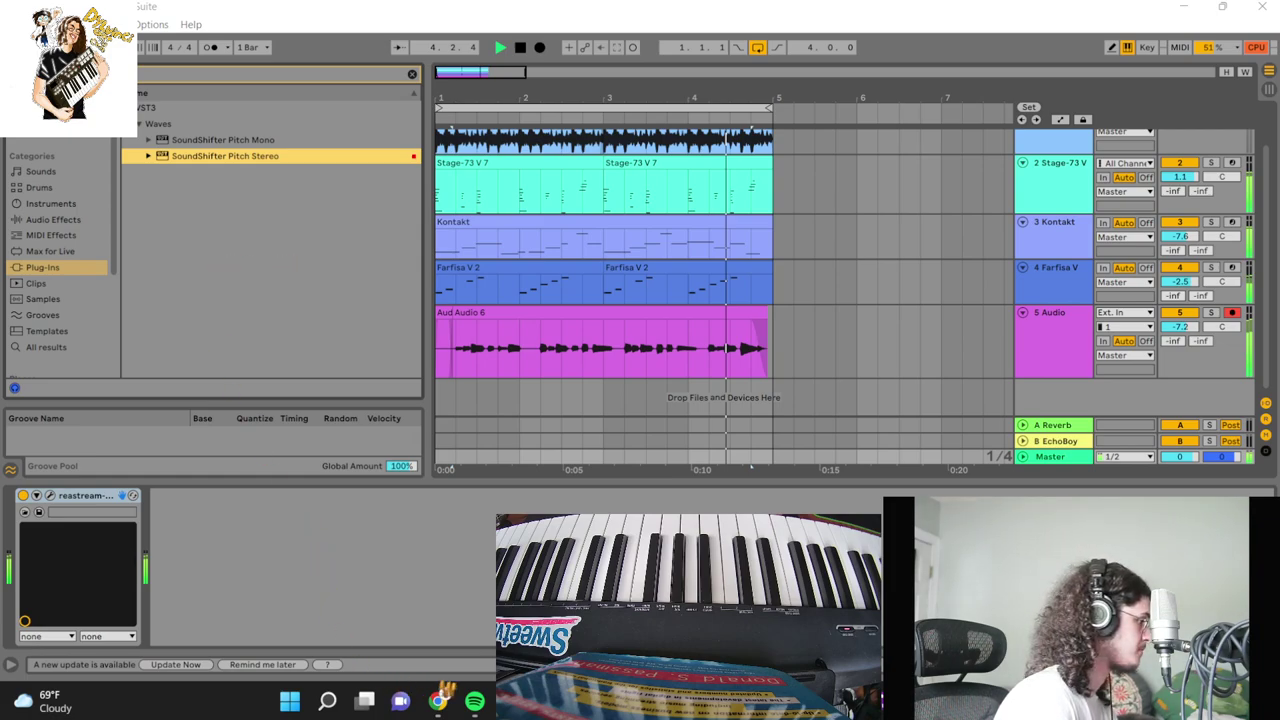
{"action": "left_click", "coordinate": [474, 700]}
{"action": "left_click", "coordinate": [474, 700]}
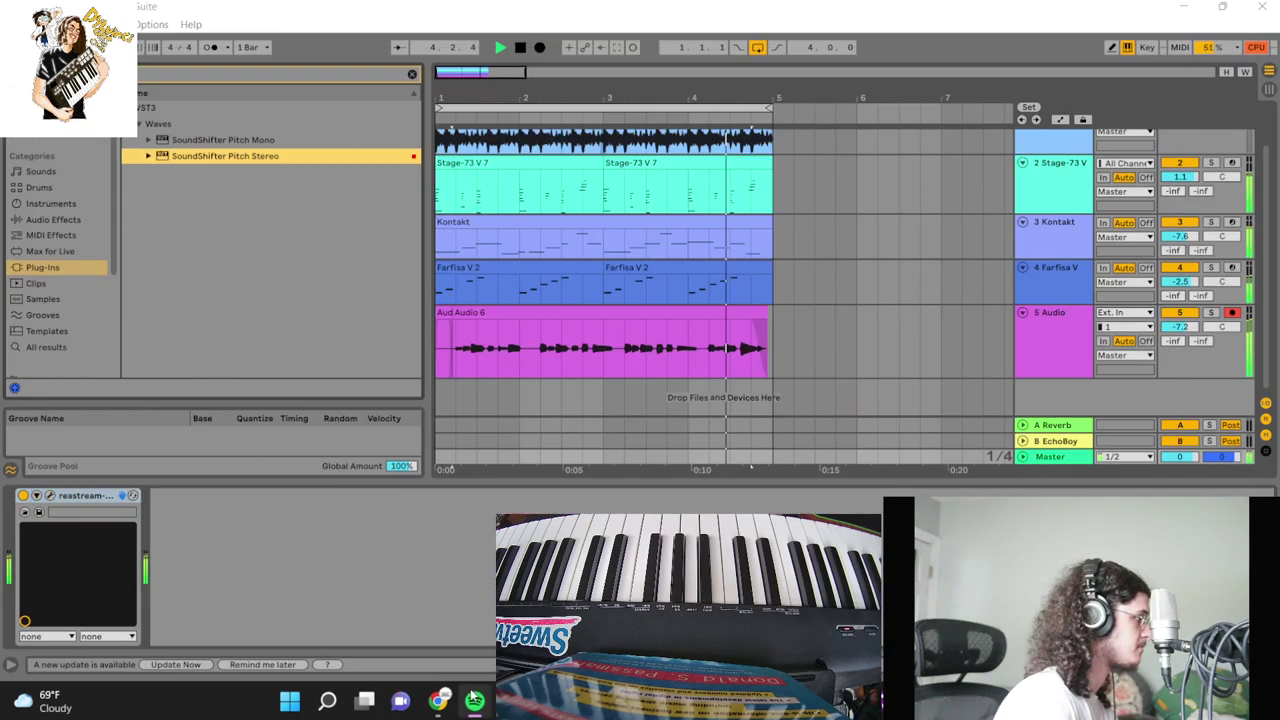
{"action": "right_click", "coordinate": [474, 700]}
{"action": "left_click", "coordinate": [470, 657]}
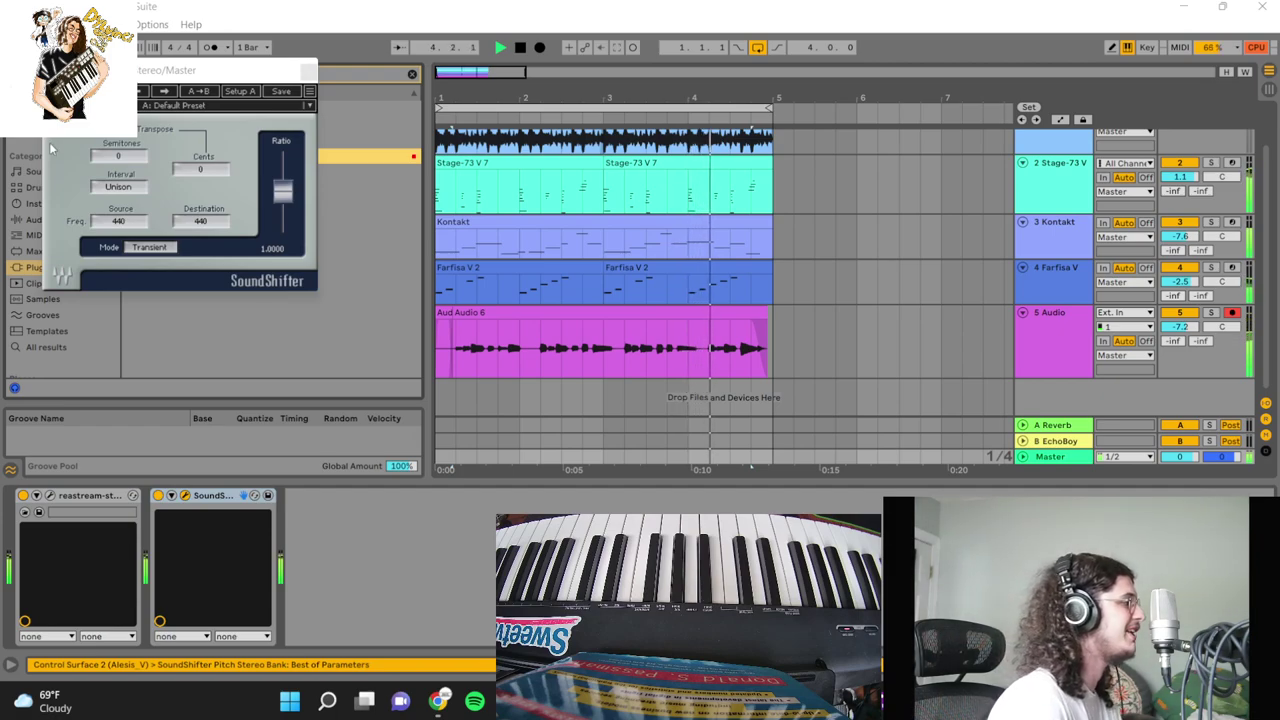
Step: Set SoundShifter's transpose to 40 cents on the master, then stop and restart playback
{"action": "type", "text": "40"}
{"action": "key", "text": "Return"}
{"action": "left_click", "coordinate": [513, 53]}
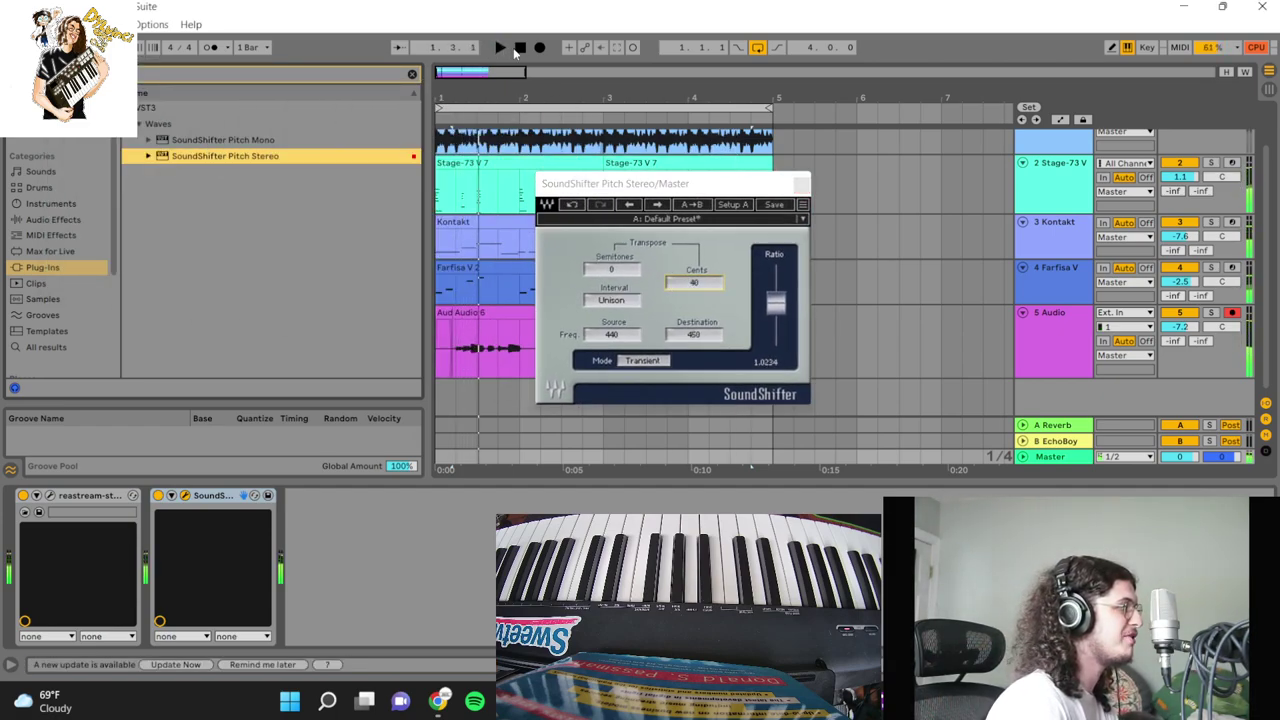
{"action": "left_click", "coordinate": [611, 268]}
{"action": "key", "text": "space"}
Step: Clear the plug-in search, add ValhallaVintageVerb to the audio track with an 18.4% mix, and close its window
{"action": "left_click", "coordinate": [1080, 178]}
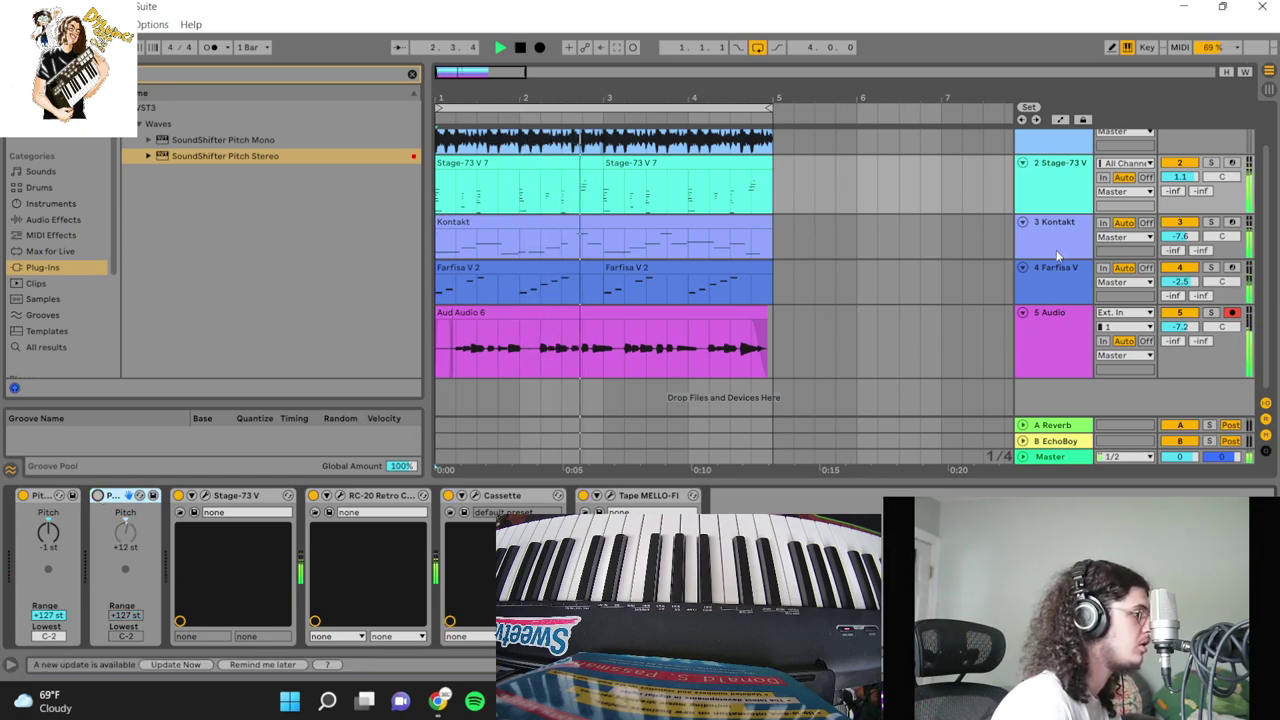
{"action": "left_click", "coordinate": [411, 76]}
{"action": "left_click", "coordinate": [982, 341]}
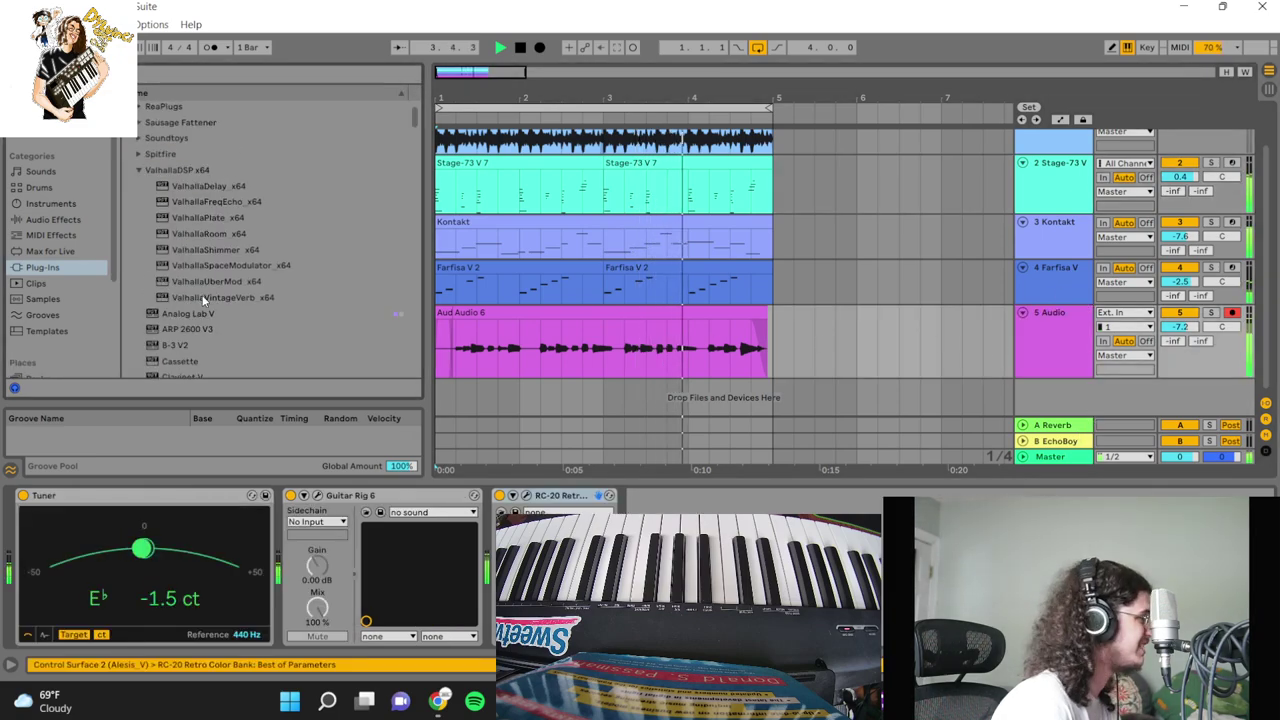
{"action": "double_click", "coordinate": [203, 298]}
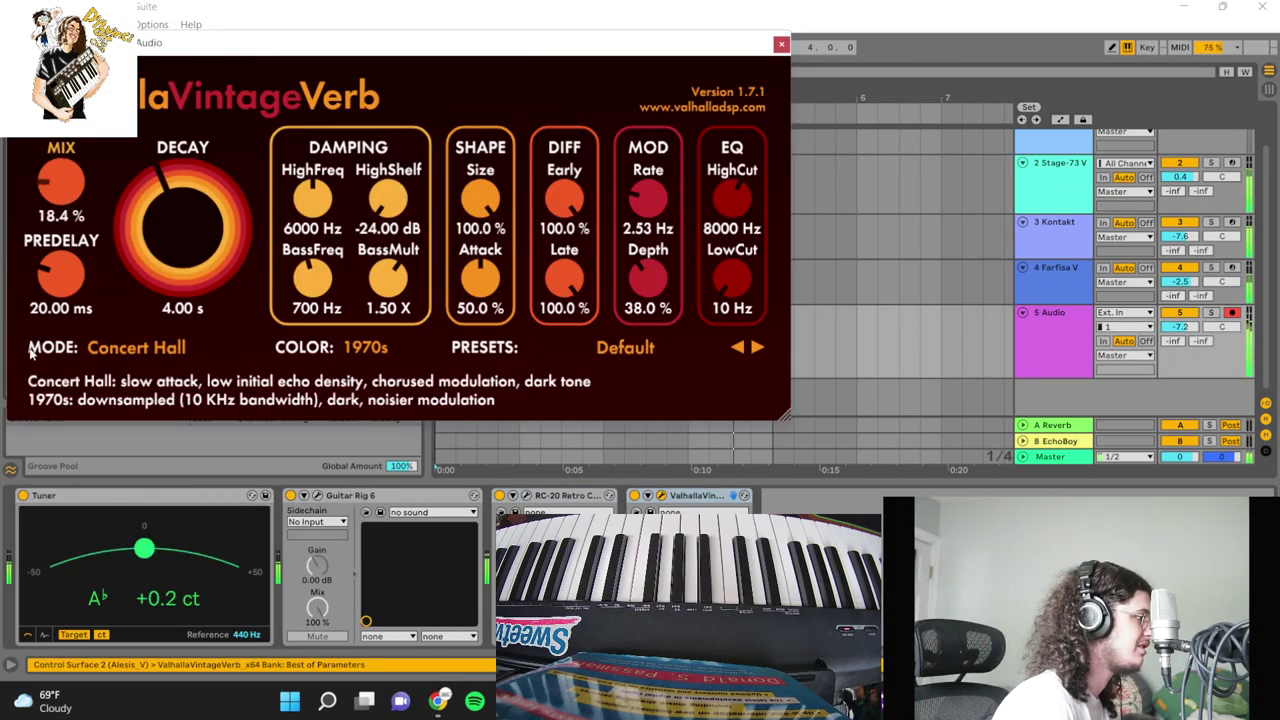
{"action": "left_click", "coordinate": [781, 44]}
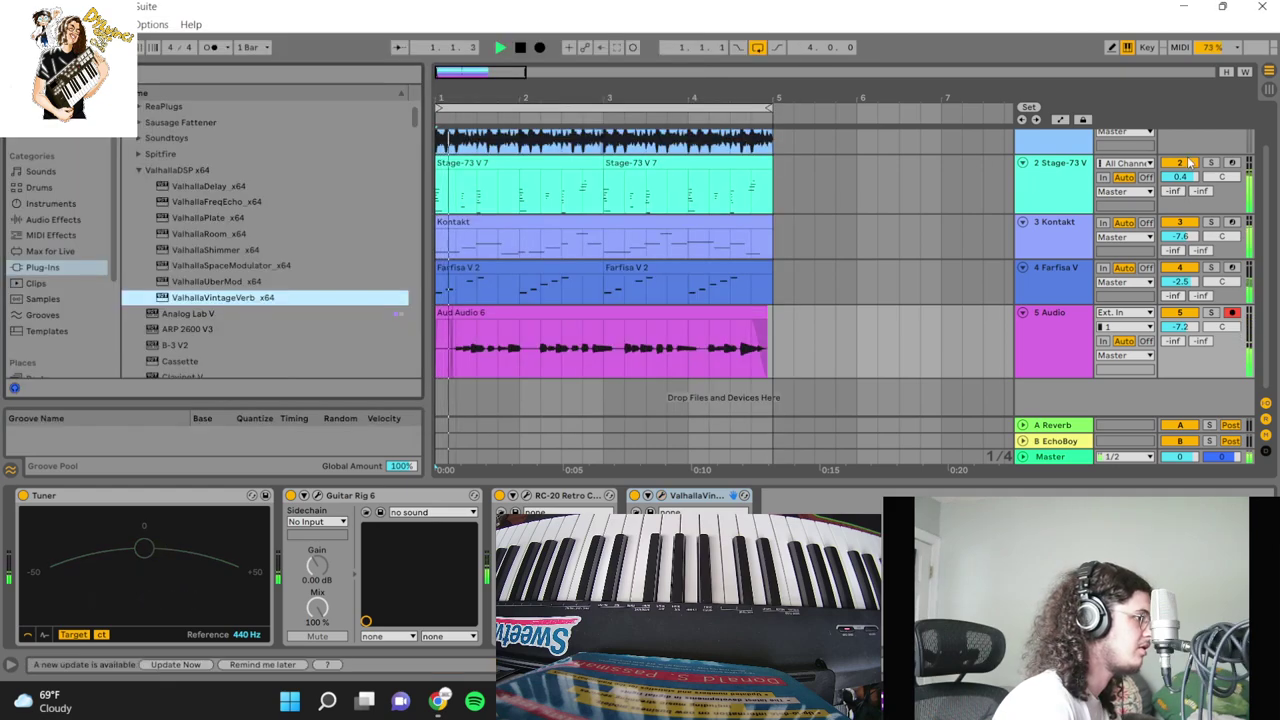
Step: Add ValhallaUberMod to the Stage-73 V track, close its window, and set the track's volume to 2.0
{"action": "left_click", "coordinate": [1190, 163]}
{"action": "left_click", "coordinate": [205, 495]}
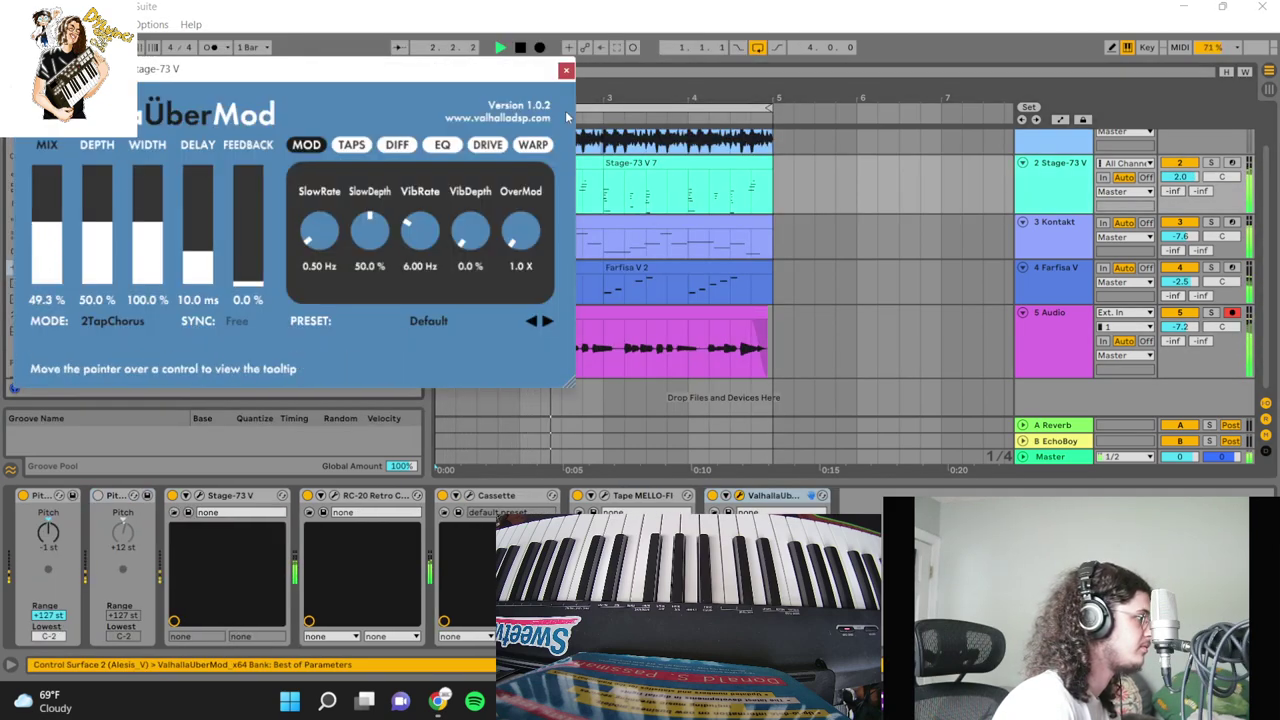
{"action": "left_click", "coordinate": [566, 72]}
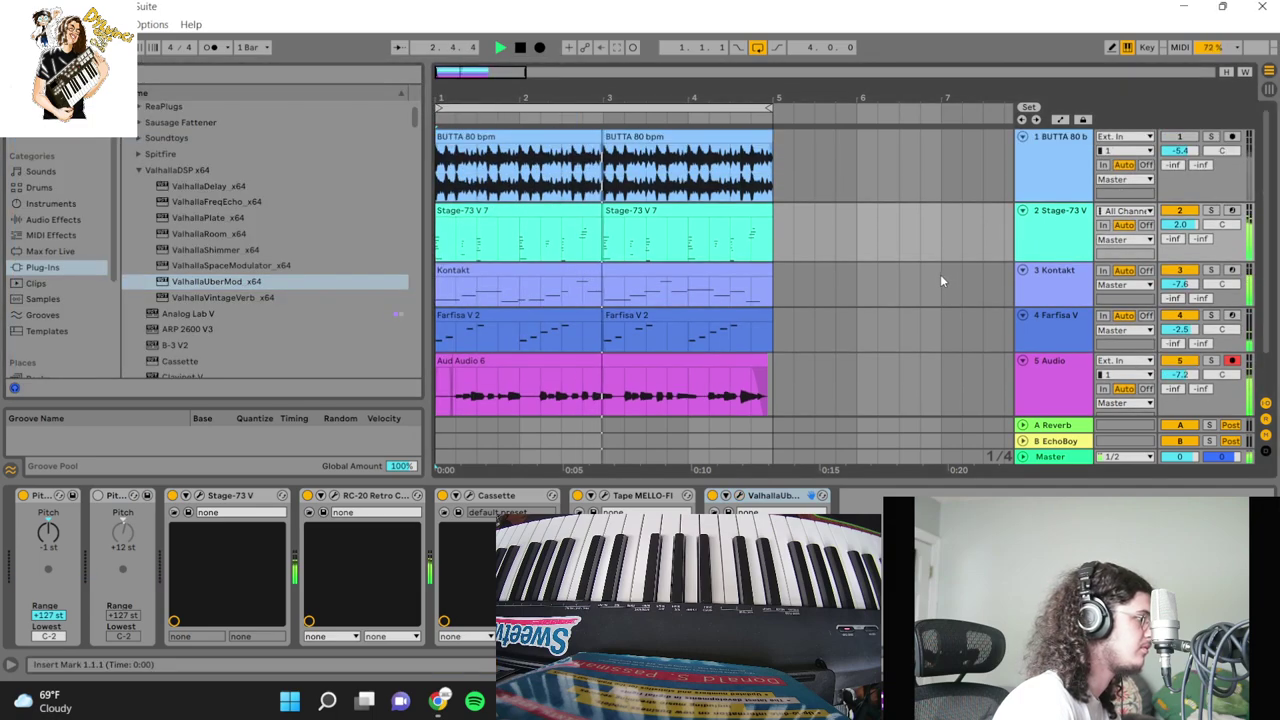
Step: Delete the short gap between guitar phrases around the start of bar 3 in the audio clip
{"action": "scroll", "coordinate": [648, 369], "scroll_direction": "up", "scroll_amount": 2}
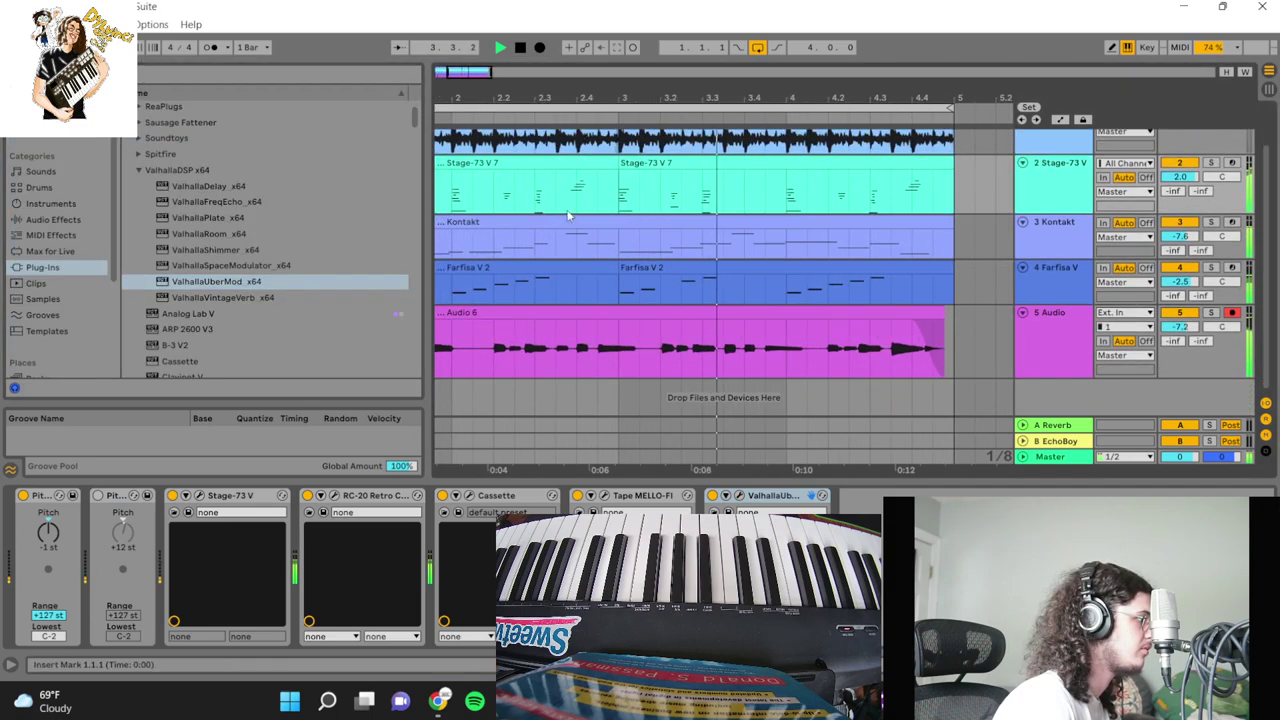
{"action": "left_click_drag", "start_coordinate": [642, 365], "coordinate": [596, 365]}
{"action": "key", "text": "Delete"}
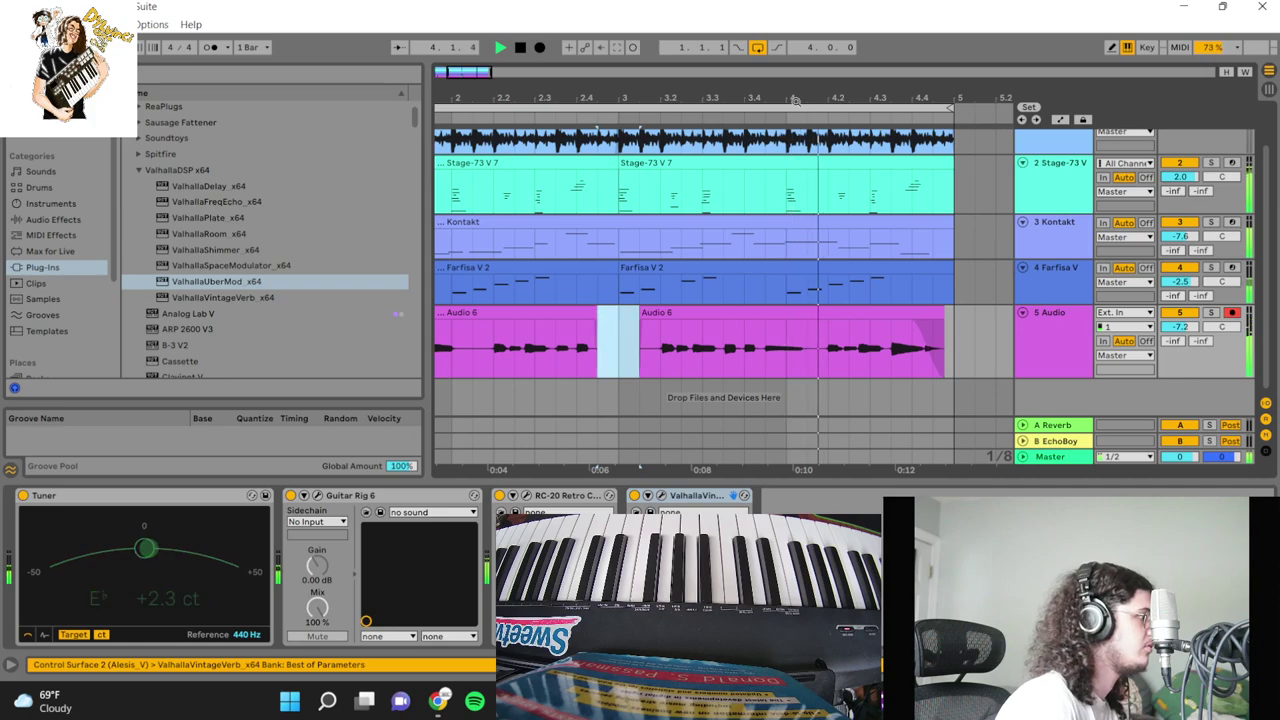
Step: Duplicate the whole four-bar arrangement so that it extends to bar 9
{"action": "scroll", "coordinate": [605, 97], "scroll_direction": "down", "scroll_amount": 3}
{"action": "key", "text": "ctrl+a"}
{"action": "key", "text": "ctrl+d"}
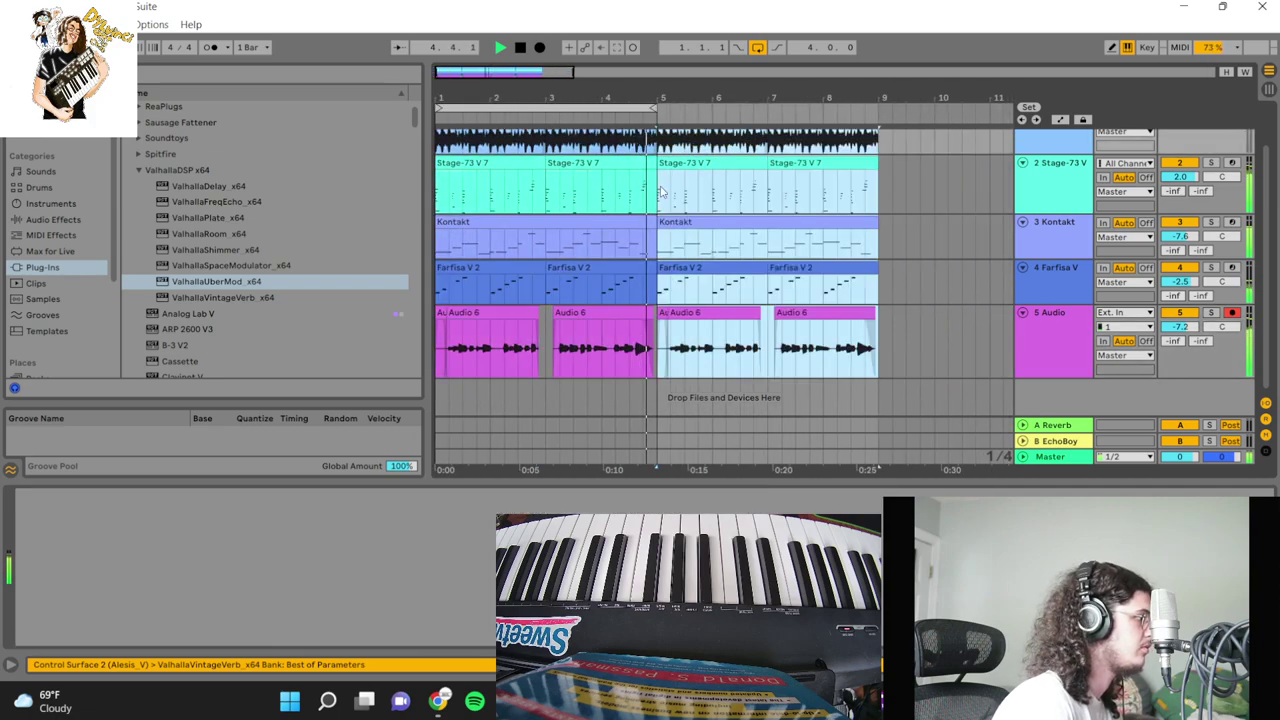
Step: Raise the BUTTA 80 bpm drum track's volume to -1.6
{"action": "scroll", "coordinate": [637, 85], "scroll_direction": "up", "scroll_amount": 2}
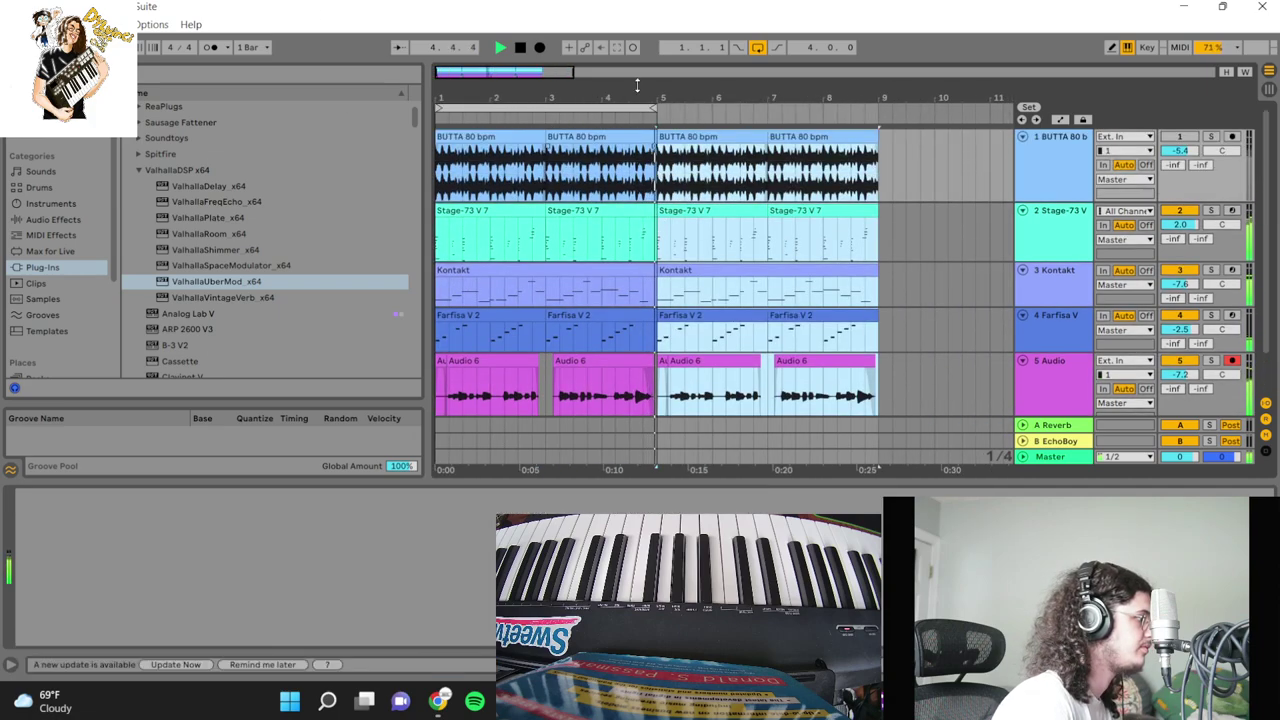
{"action": "left_click", "coordinate": [1210, 136]}
{"action": "left_click", "coordinate": [1185, 142]}
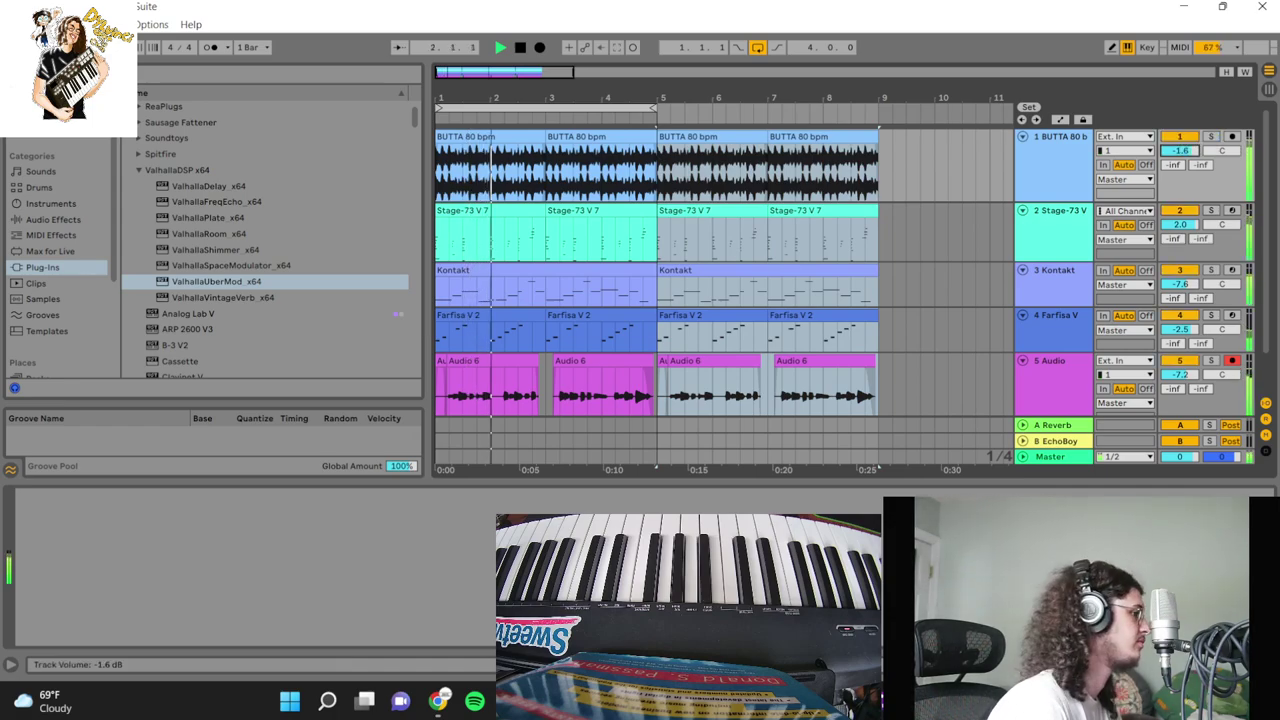
Step: Find Omnisphere in the plug-ins, load it on a new track, and dismiss its splash screen
{"action": "scroll", "coordinate": [939, 252], "scroll_direction": "down", "scroll_amount": 2}
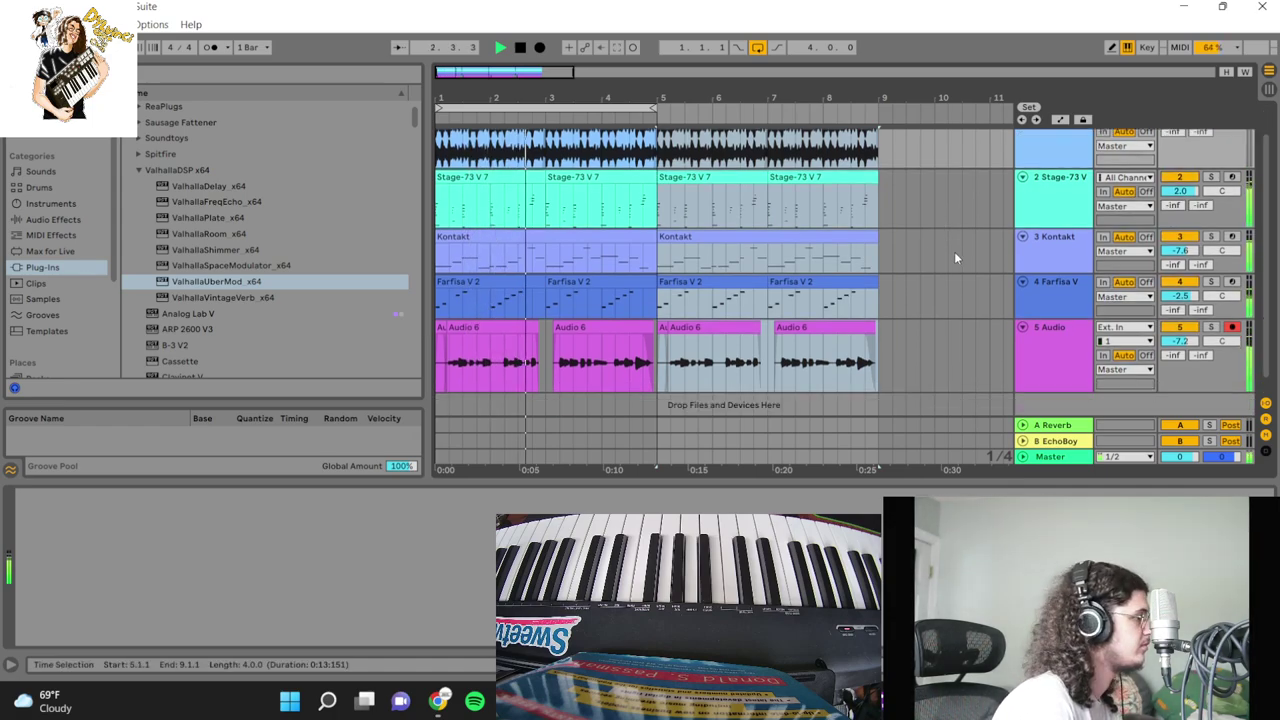
{"action": "left_click", "coordinate": [1052, 192]}
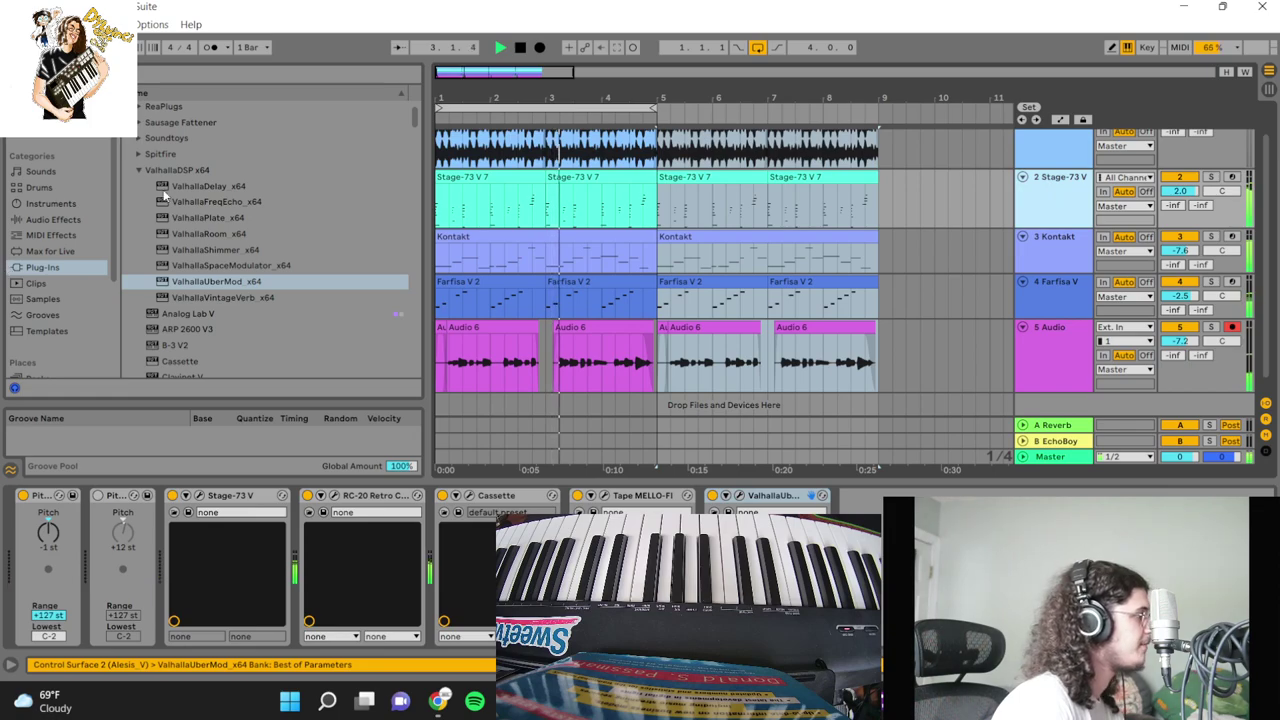
{"action": "scroll", "coordinate": [175, 188], "scroll_direction": "down", "scroll_amount": 2}
{"action": "scroll", "coordinate": [176, 190], "scroll_direction": "down", "scroll_amount": 10}
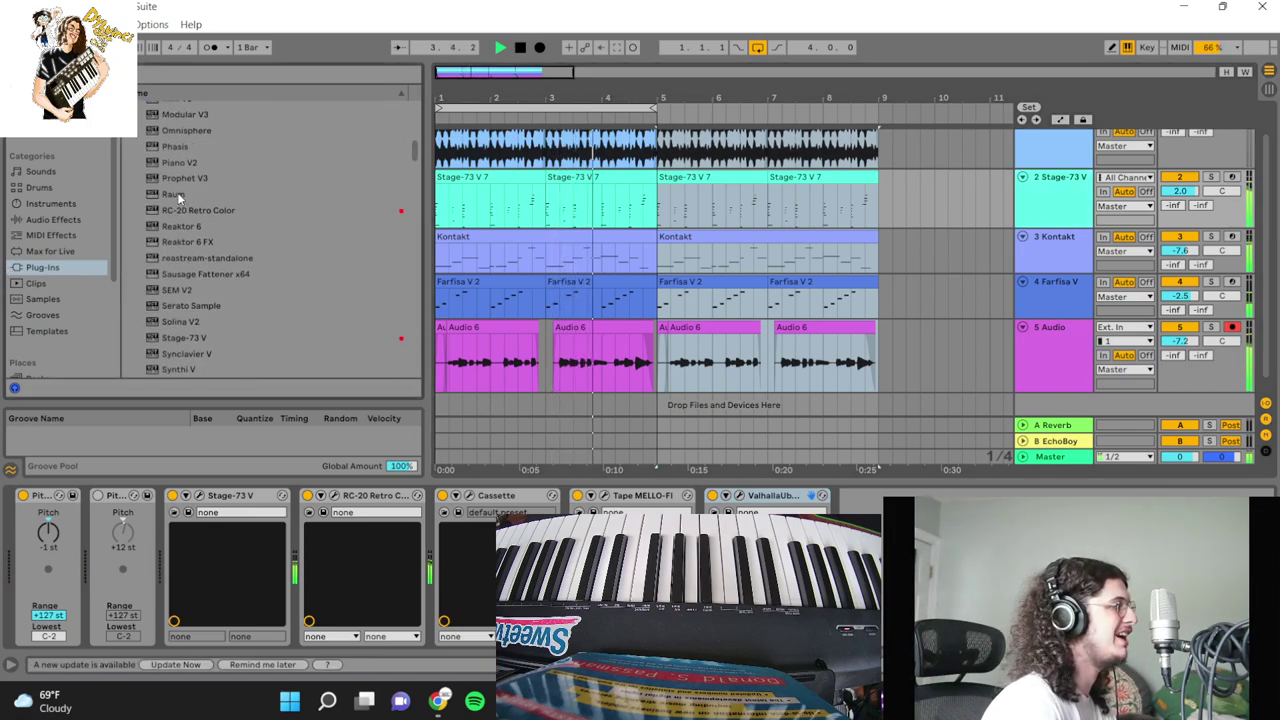
{"action": "left_click_drag", "start_coordinate": [177, 196], "coordinate": [1112, 414]}
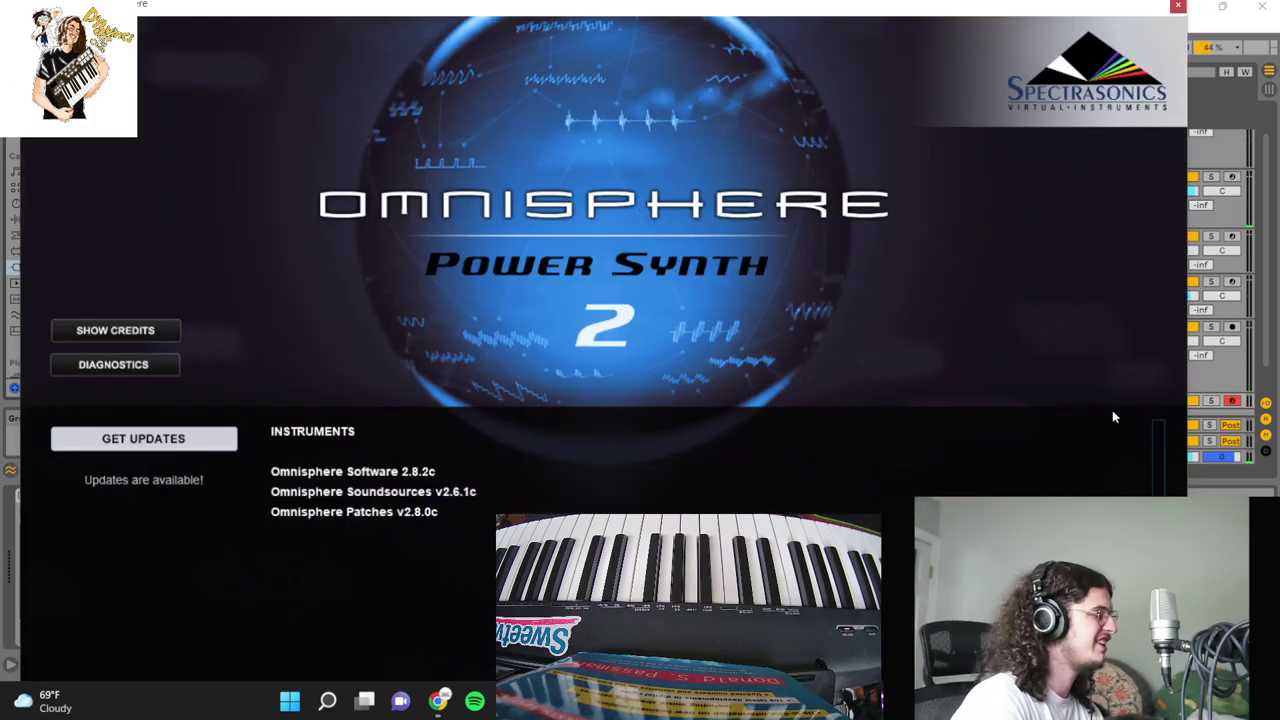
{"action": "left_click", "coordinate": [176, 67]}
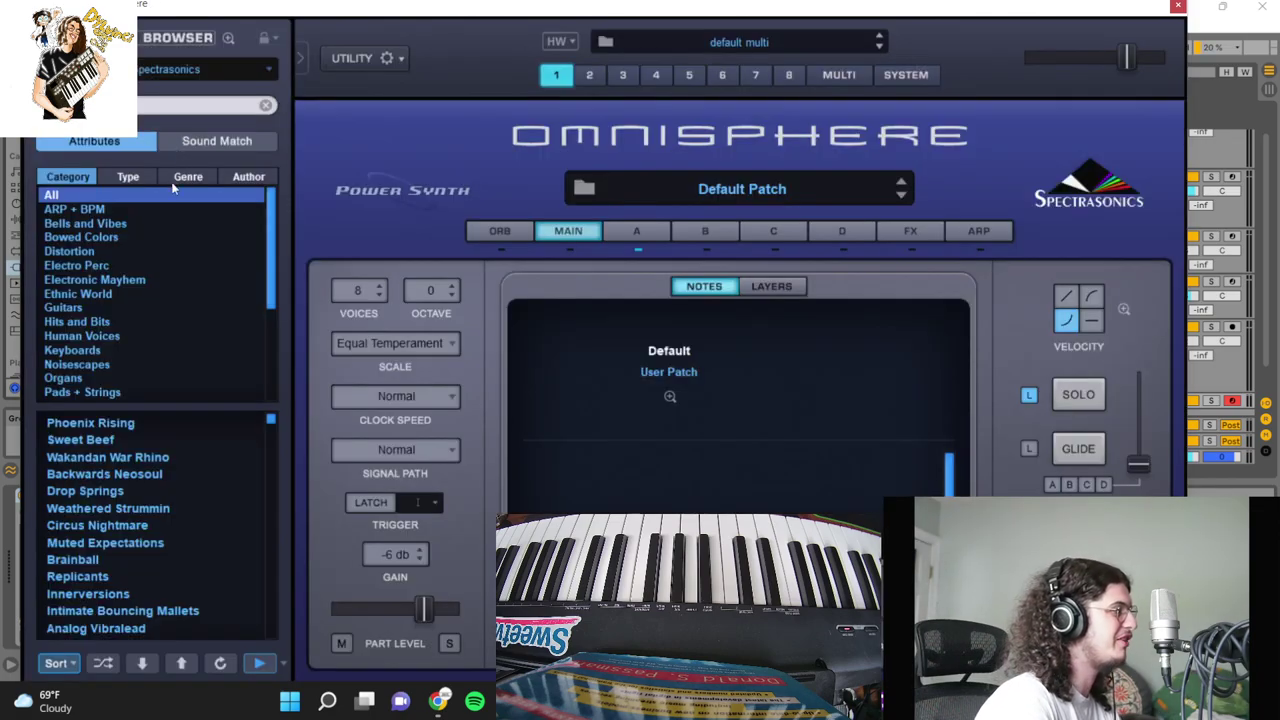
Step: Filter Omnisphere's patches by type to Vinyl Lo-Fi
{"action": "left_click", "coordinate": [128, 176]}
{"action": "scroll", "coordinate": [137, 262], "scroll_direction": "down", "scroll_amount": 5}
{"action": "scroll", "coordinate": [137, 259], "scroll_direction": "down", "scroll_amount": 1}
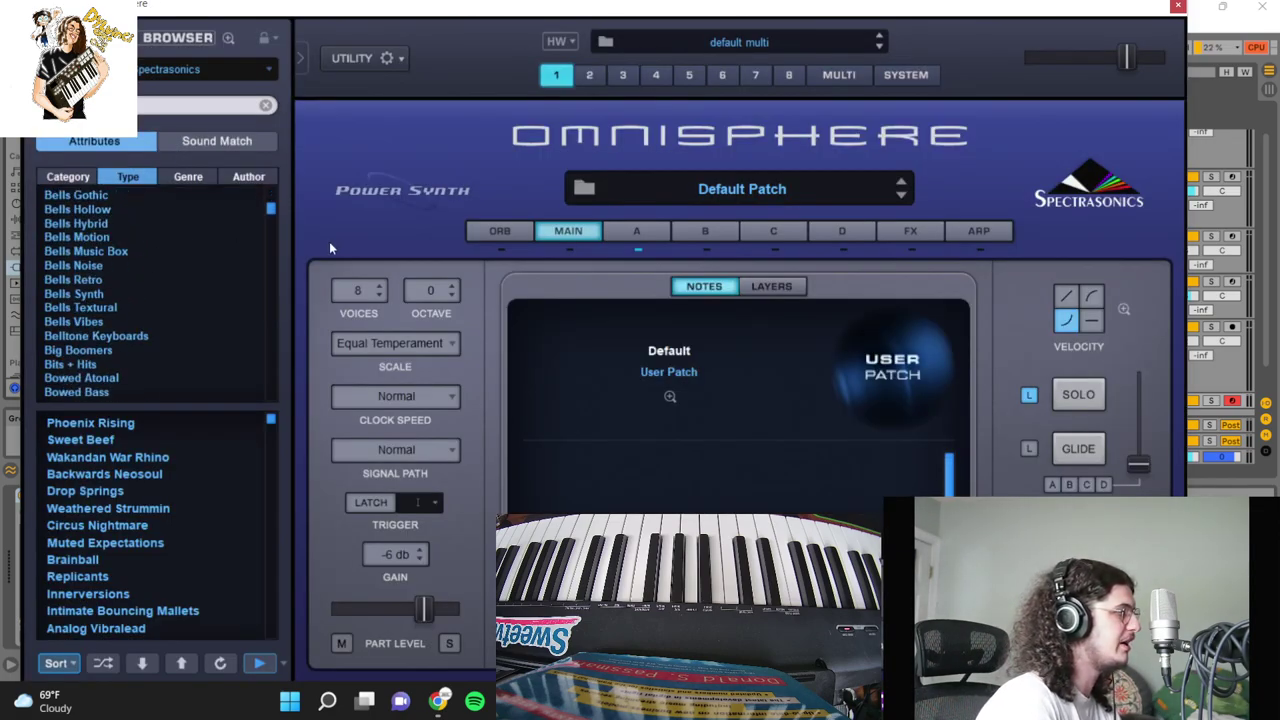
{"action": "left_click_drag", "start_coordinate": [272, 209], "coordinate": [273, 400]}
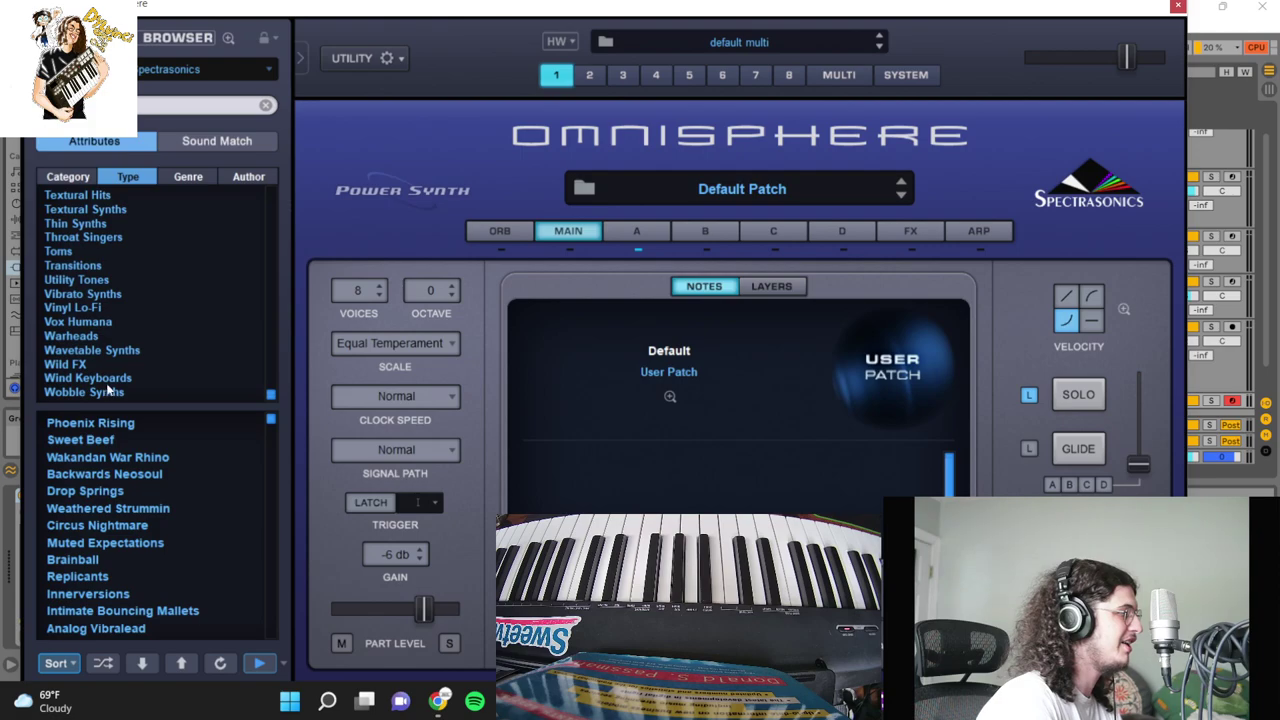
{"action": "left_click", "coordinate": [76, 310]}
Step: Audition the Omnisphere patches Cheap Trance Romance, Dirty Mono Sine, Cleansing Lounge and Choirwerk 2 over the beat
{"action": "scroll", "coordinate": [94, 523], "scroll_direction": "down", "scroll_amount": 4}
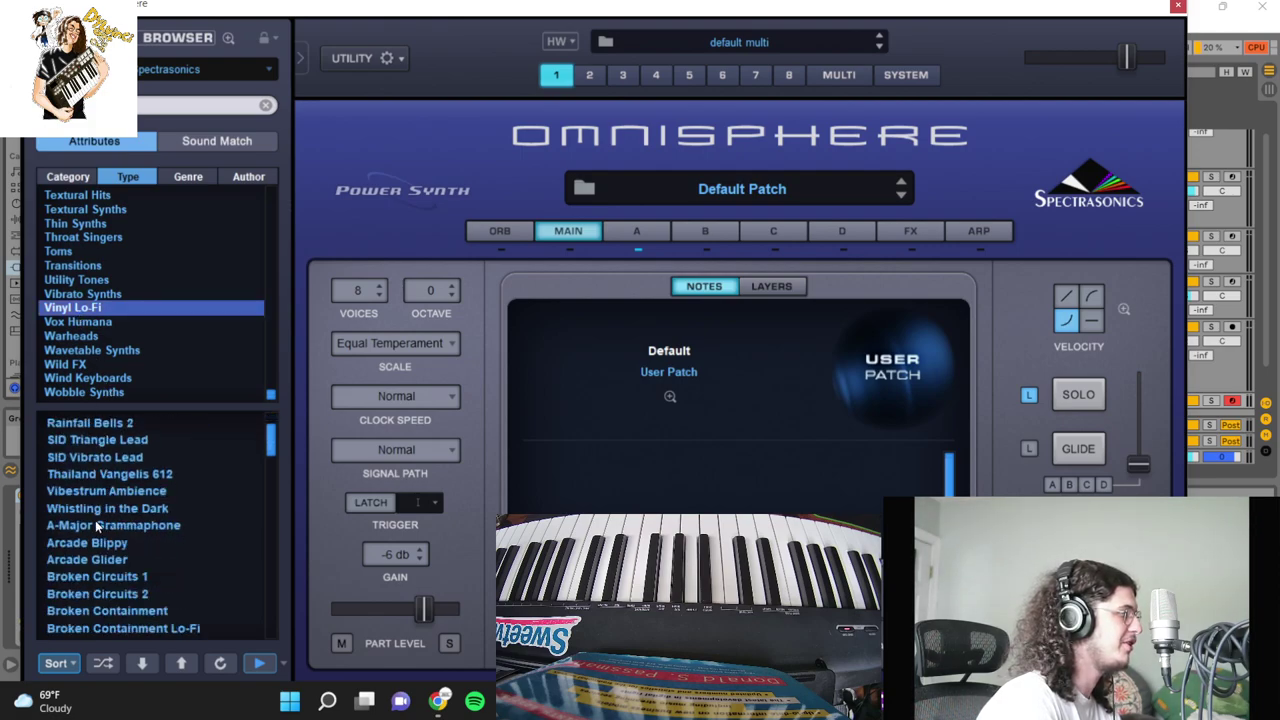
{"action": "left_click", "coordinate": [97, 527]}
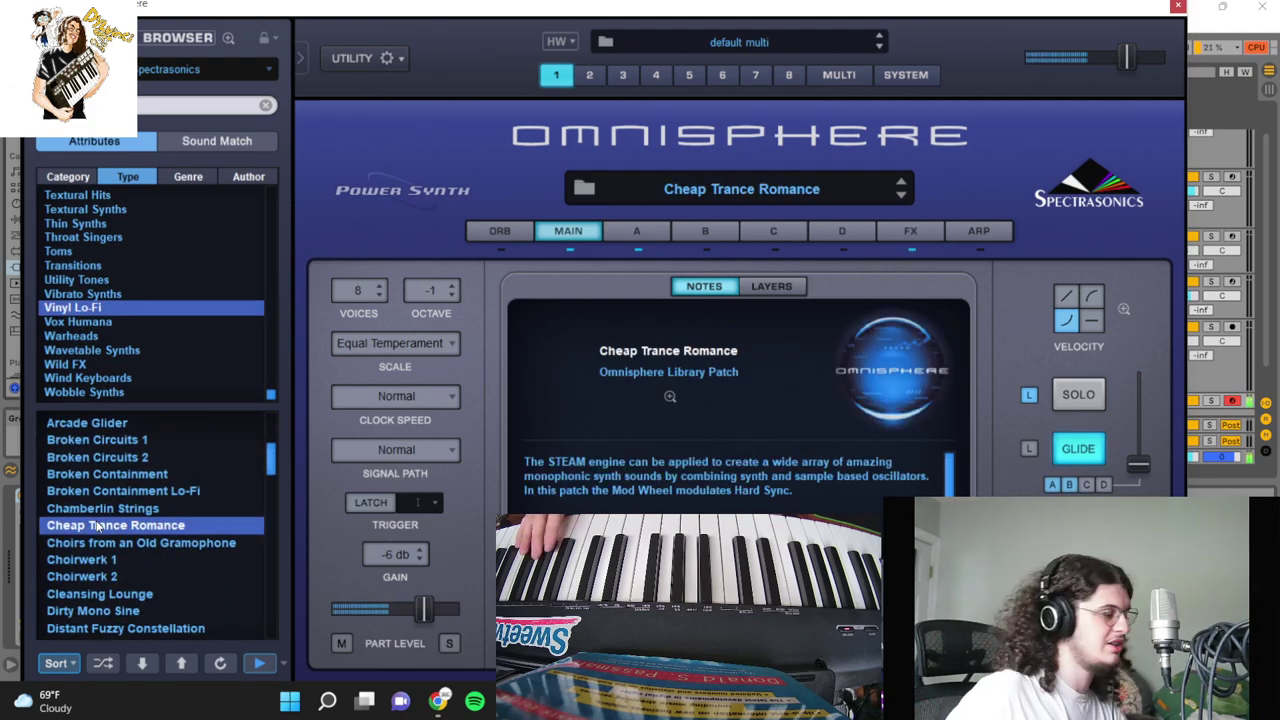
{"action": "left_click", "coordinate": [157, 610]}
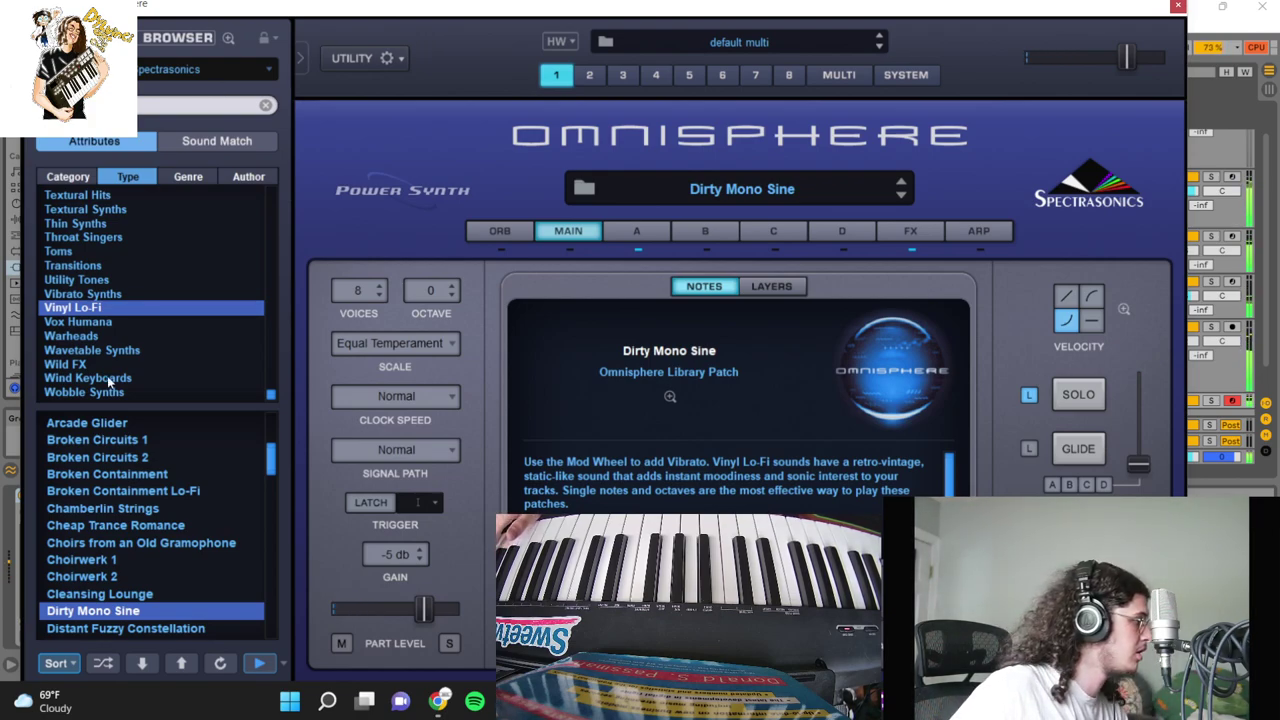
{"action": "left_click", "coordinate": [107, 593]}
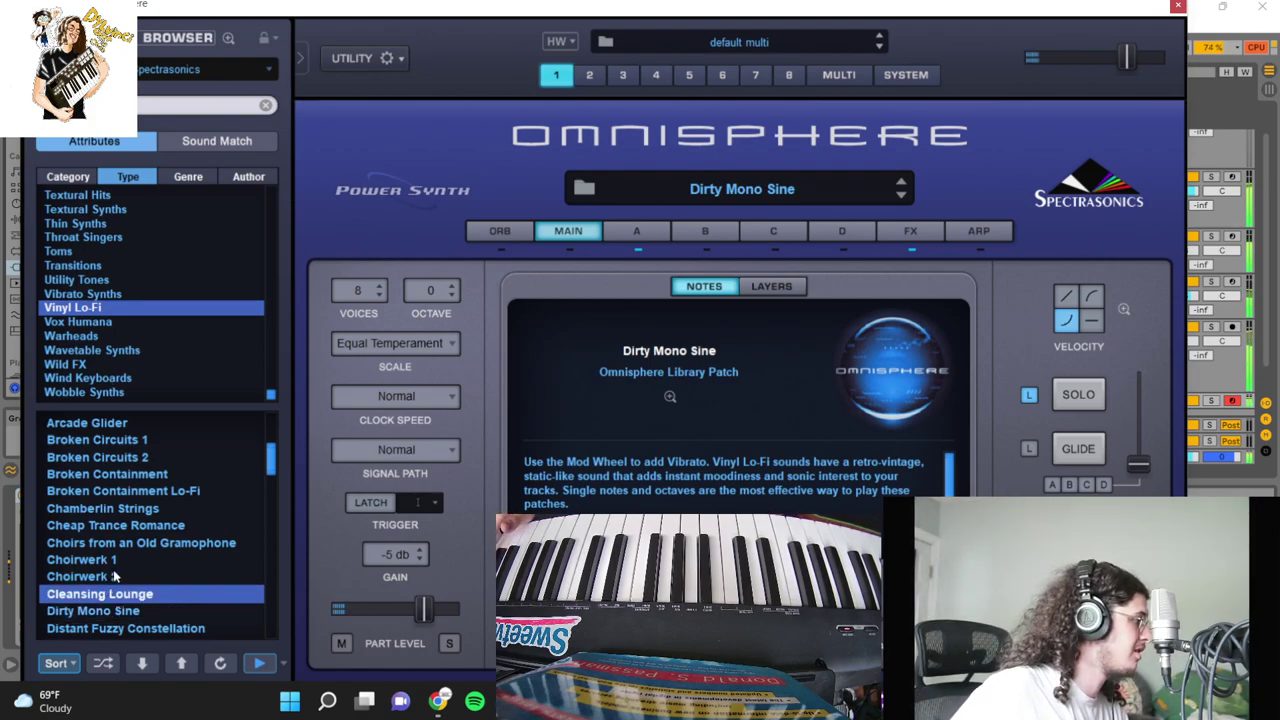
{"action": "left_click", "coordinate": [117, 575]}
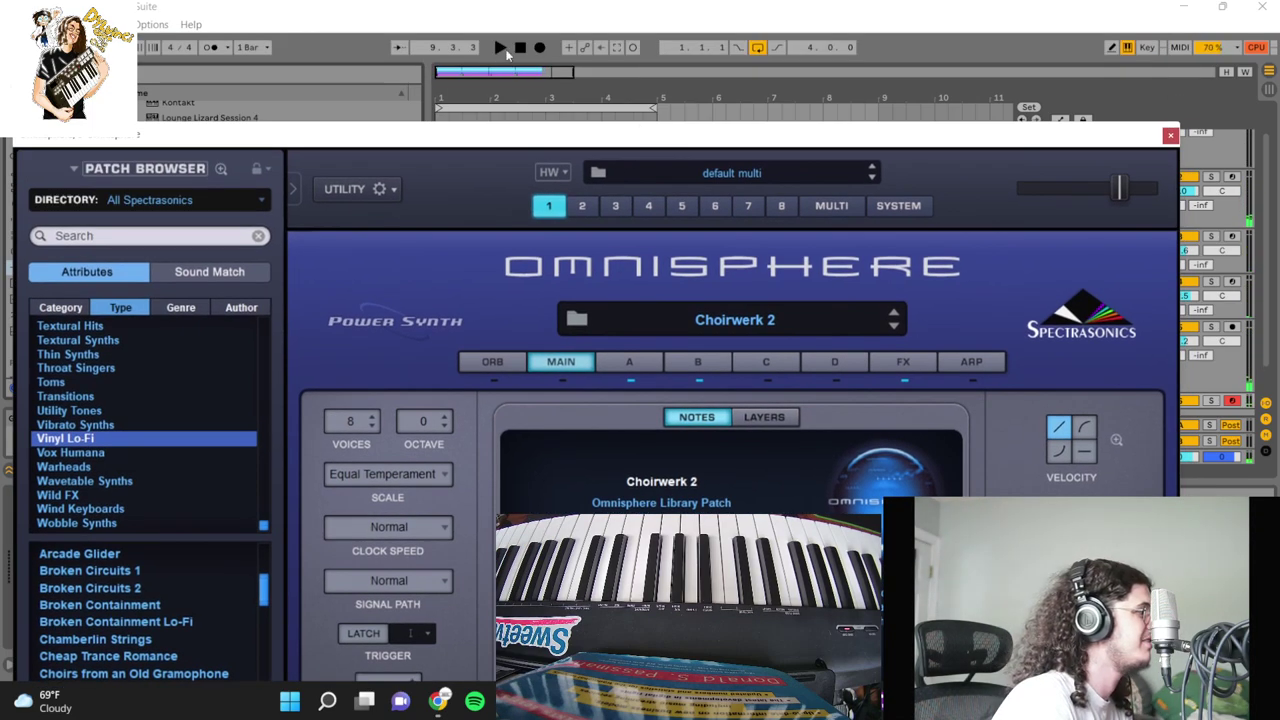
Step: Turn on arrangement recording and load the Broken Containment patch in Omnisphere, keeping its window clear of the arrangement
{"action": "left_click", "coordinate": [540, 48]}
{"action": "left_click_drag", "start_coordinate": [530, 135], "coordinate": [628, 41]}
{"action": "left_click", "coordinate": [204, 530]}
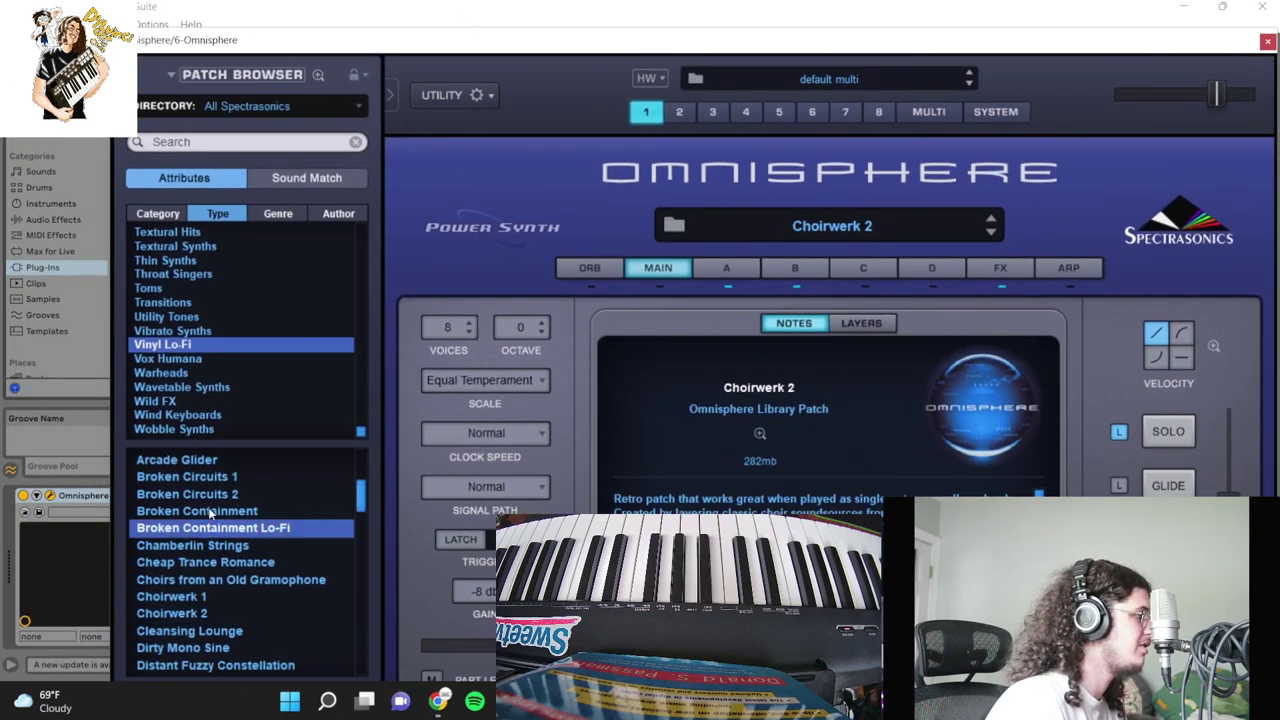
{"action": "left_click", "coordinate": [210, 512]}
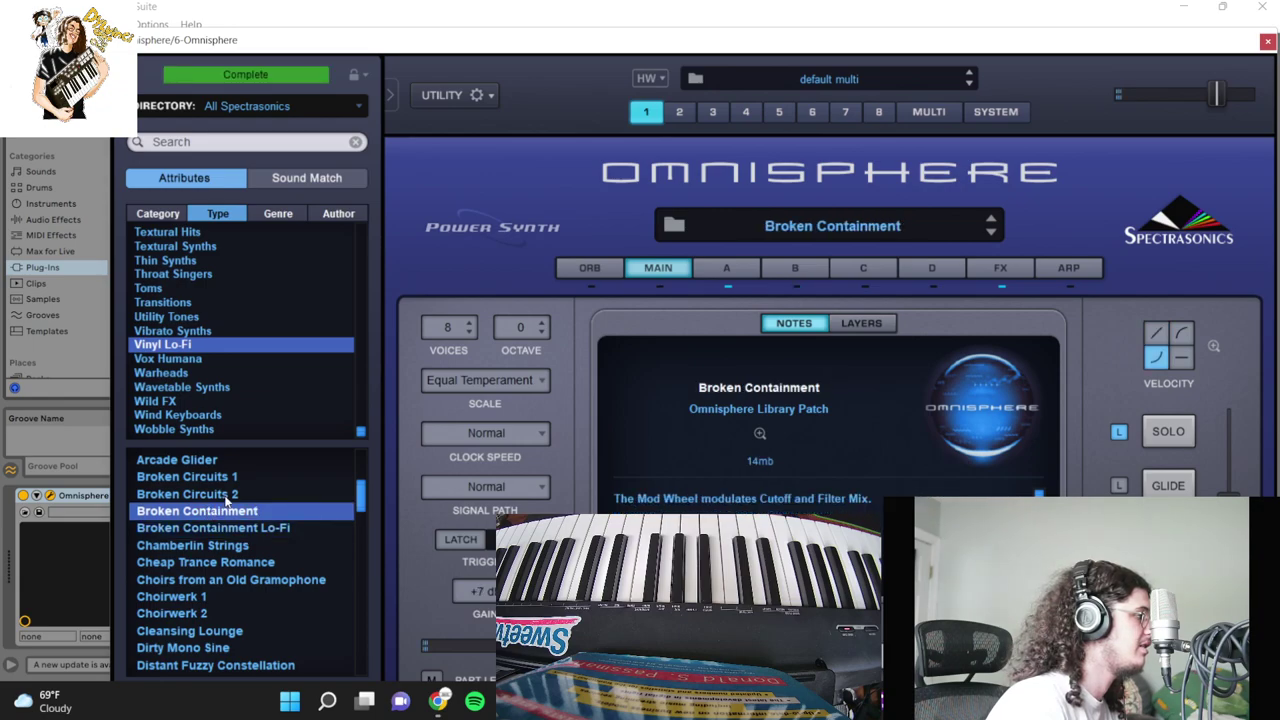
{"action": "key", "text": "Up"}
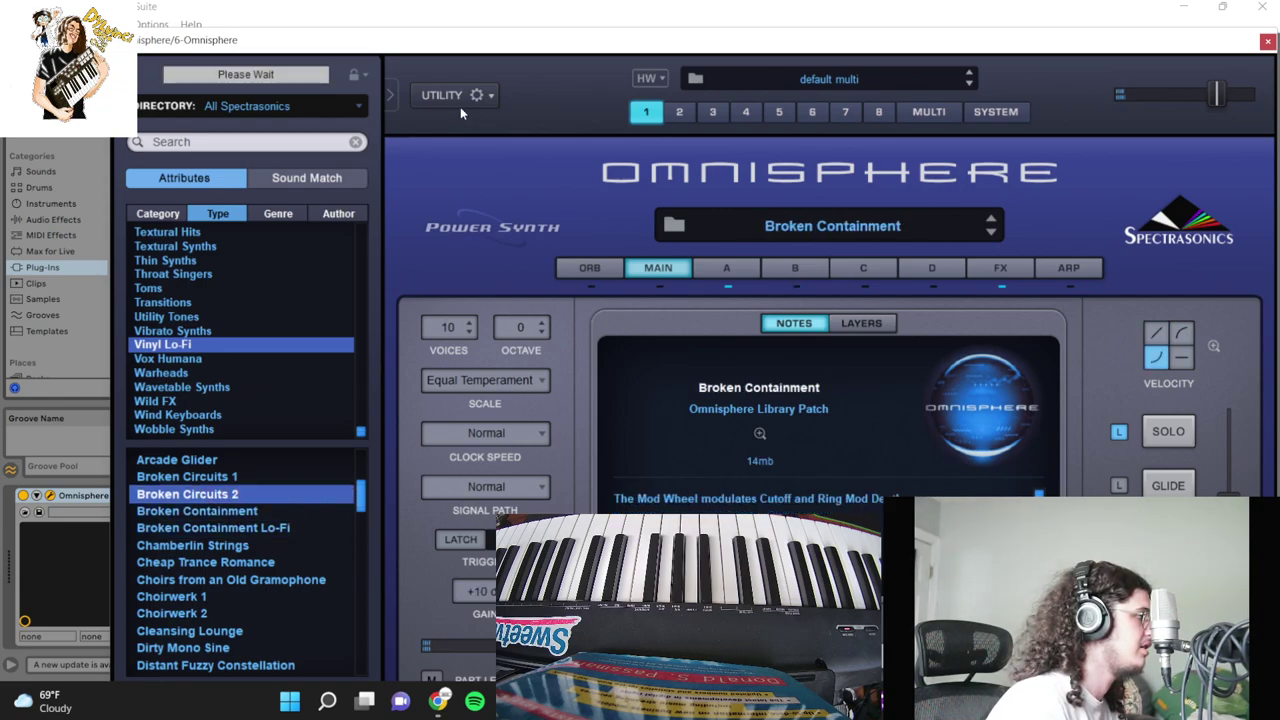
{"action": "key", "text": "Down"}
{"action": "left_click_drag", "start_coordinate": [488, 40], "coordinate": [408, 230]}
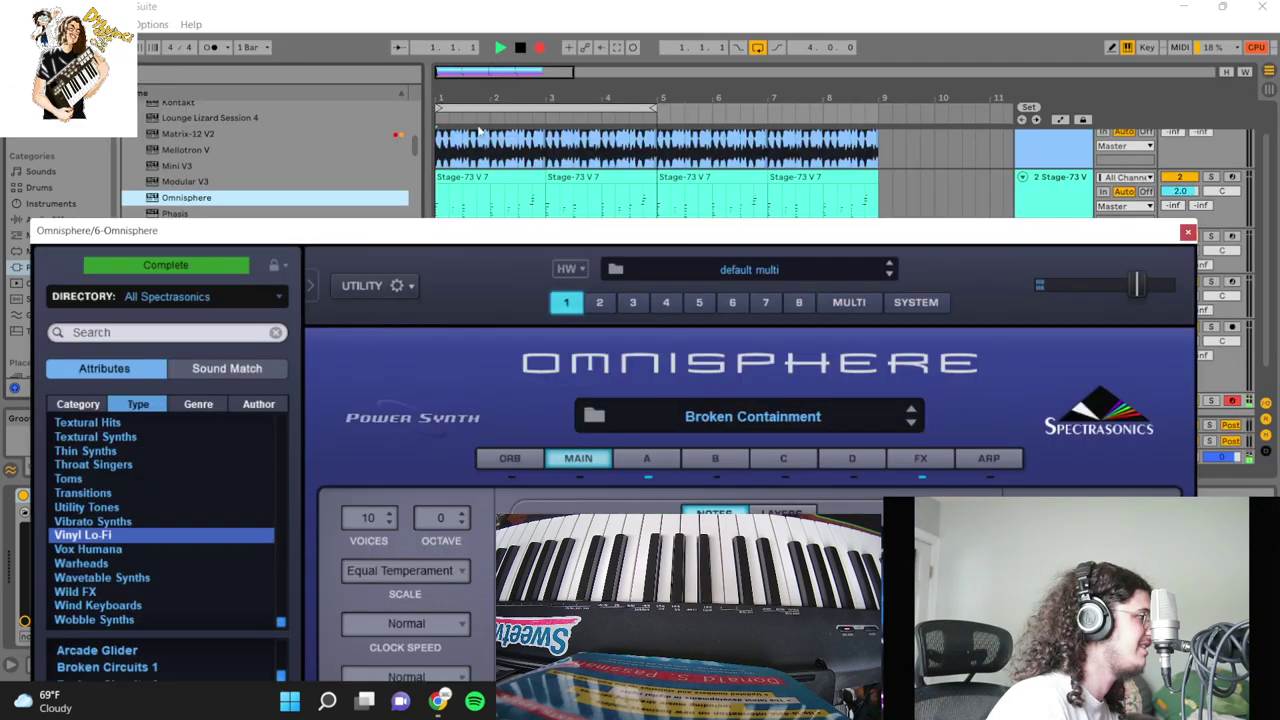
Step: Record the Broken Containment part on the Omnisphere track as a single clip spanning bars 1 to 4, and unfold the track
{"action": "left_click", "coordinate": [474, 186]}
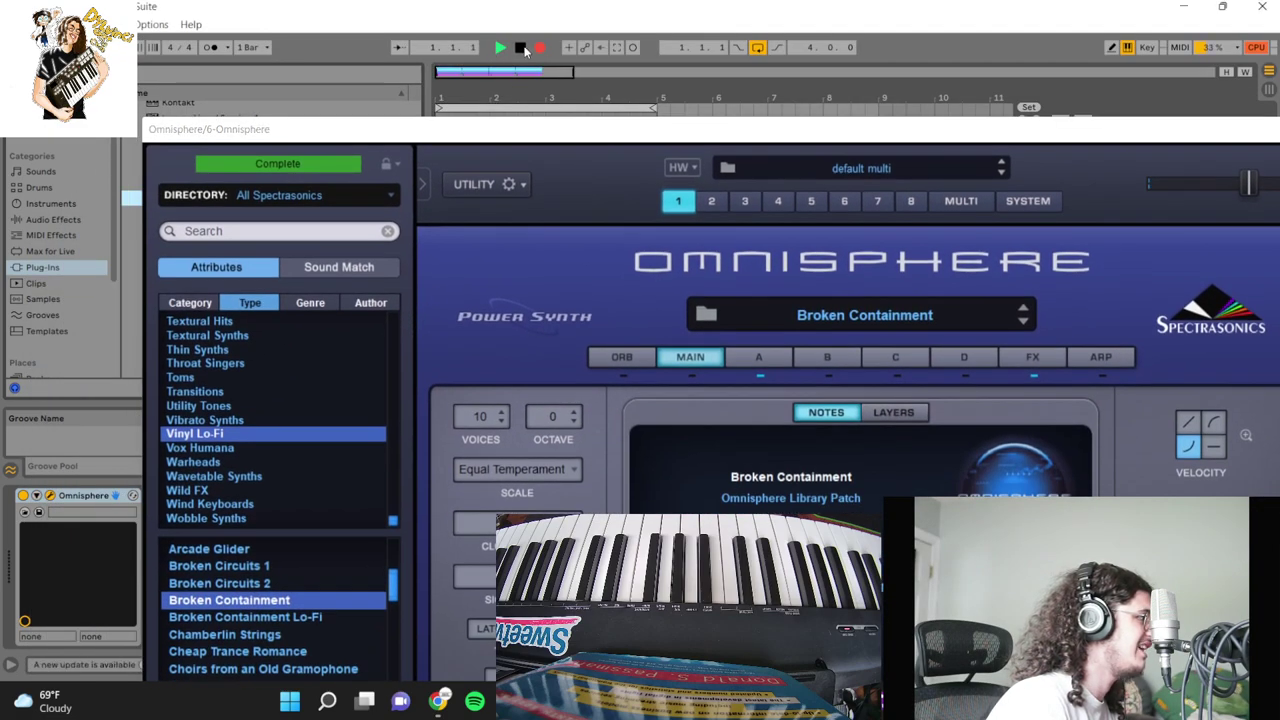
{"action": "left_click", "coordinate": [540, 47]}
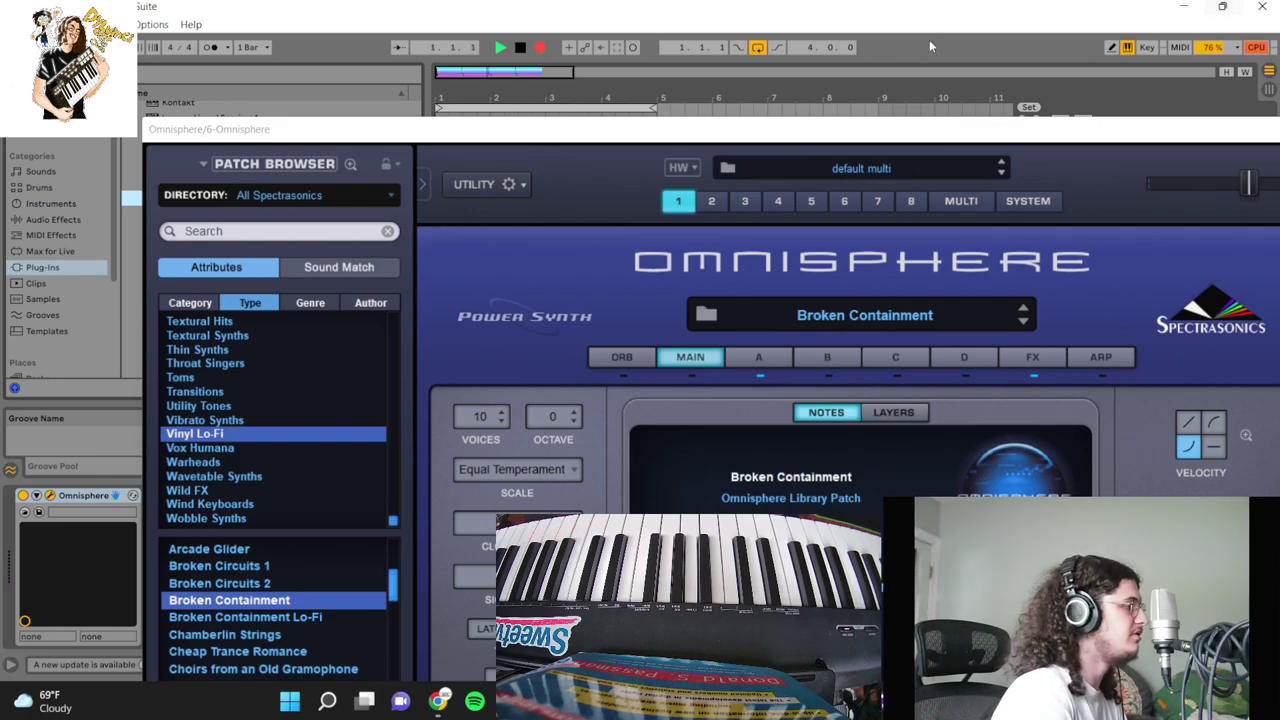
{"action": "left_click_drag", "start_coordinate": [855, 138], "coordinate": [330, 245]}
{"action": "left_click", "coordinate": [776, 235]}
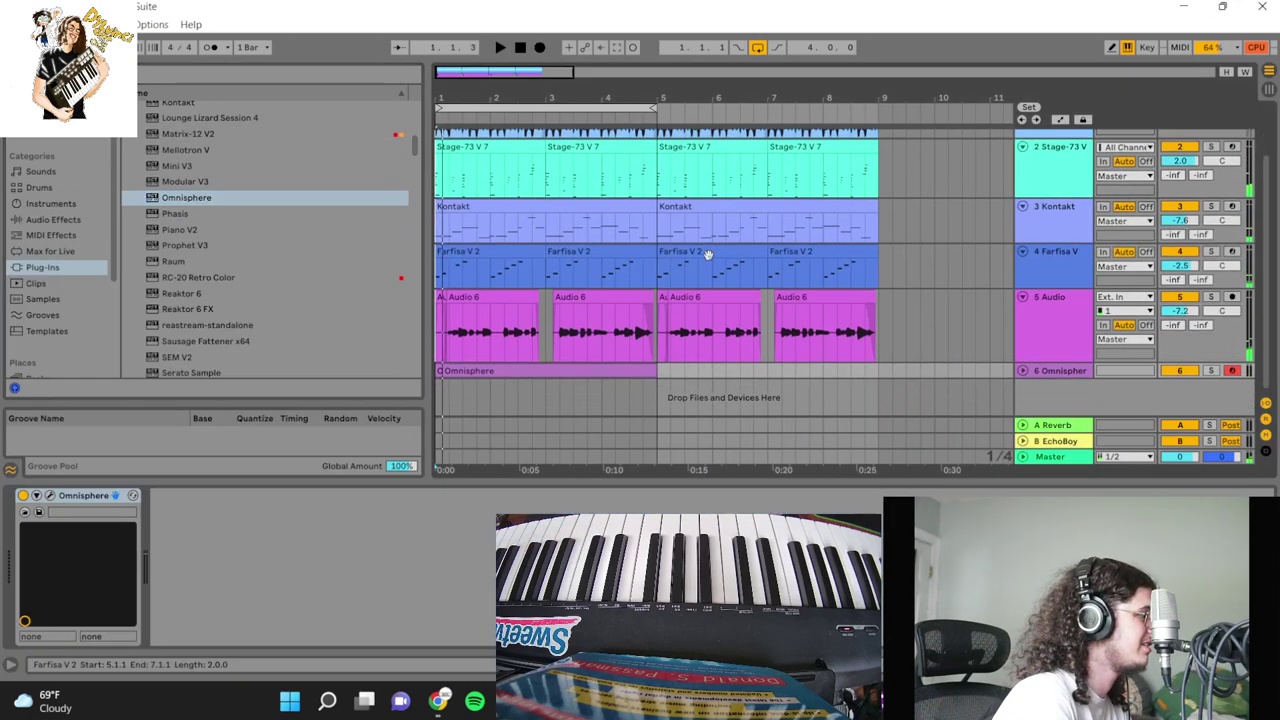
{"action": "left_click", "coordinate": [476, 402]}
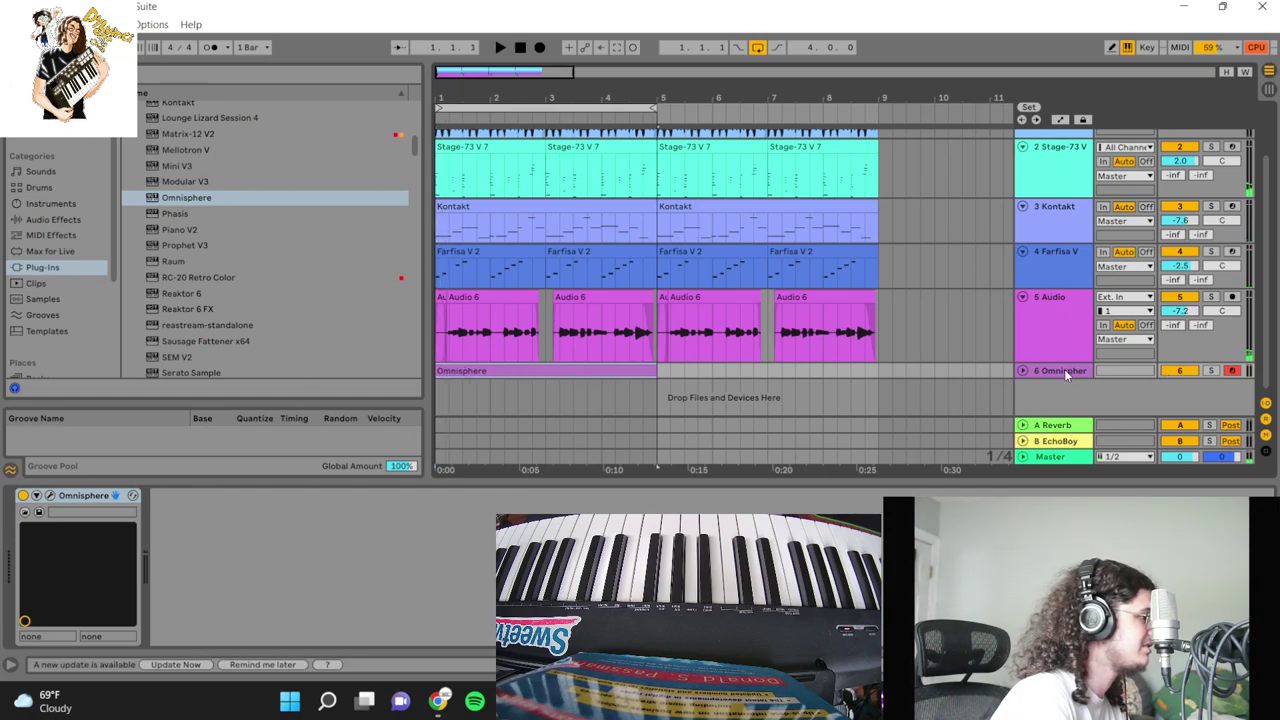
{"action": "left_click_drag", "start_coordinate": [1066, 378], "coordinate": [982, 412]}
Step: Add RC-20 Retro Color with its Space module turned on to the Omnisphere track, and duplicate the Omnisphere clip into bars 5 to 8
{"action": "double_click", "coordinate": [193, 279]}
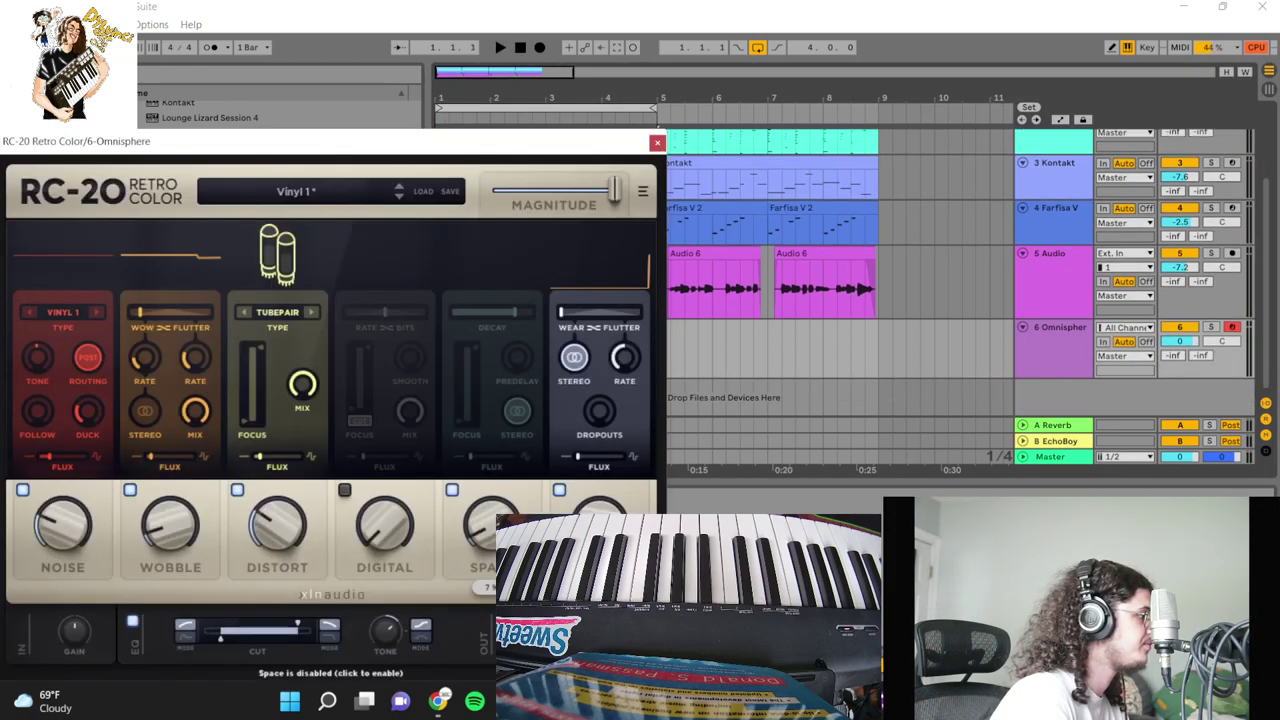
{"action": "left_click", "coordinate": [492, 327]}
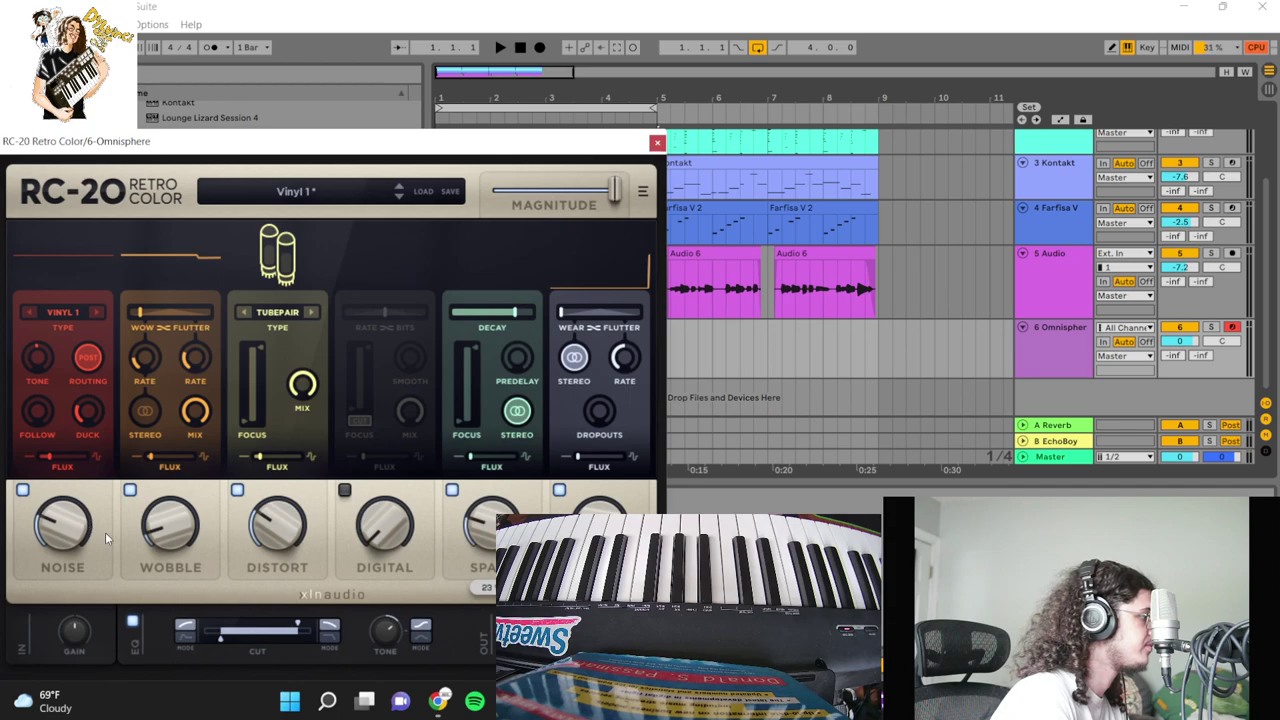
{"action": "key", "text": "space"}
{"action": "left_click", "coordinate": [657, 143]}
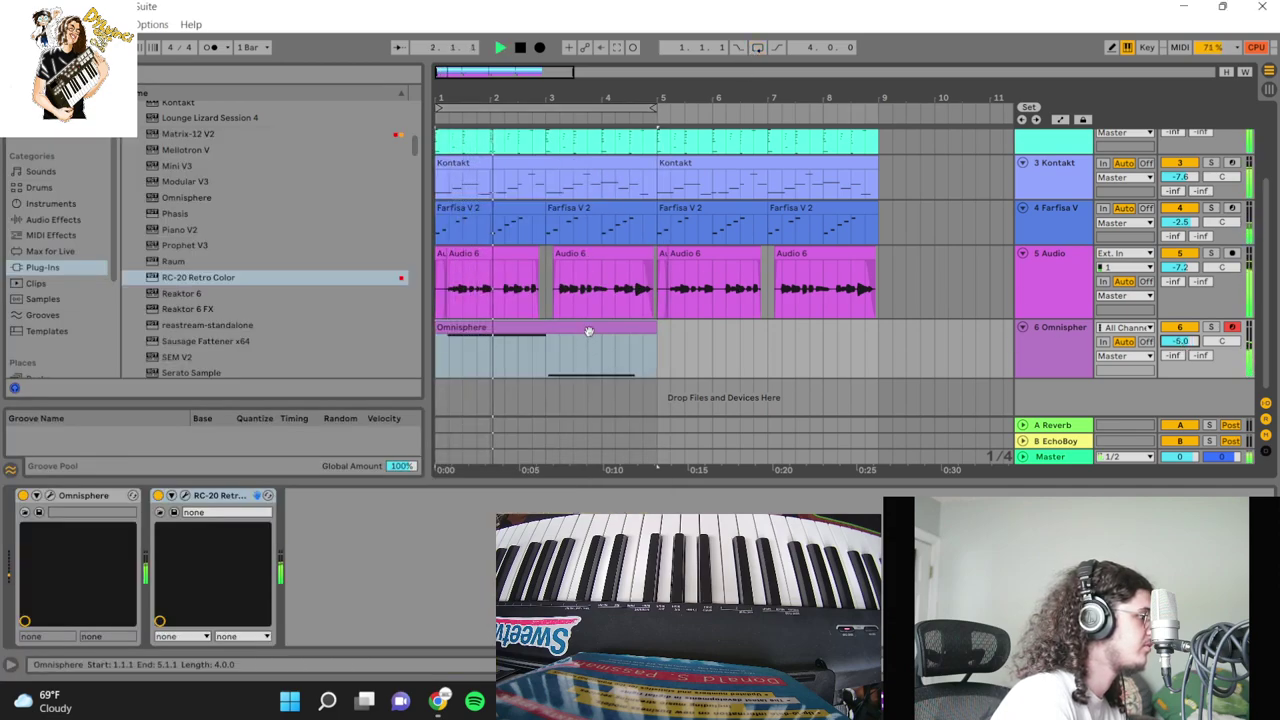
{"action": "key", "text": "ctrl+d"}
Step: Set the Focusrite USB ASIO buffer size to 256 in the audio preferences' hardware setup
{"action": "left_click", "coordinate": [152, 24]}
{"action": "left_click", "coordinate": [185, 528]}
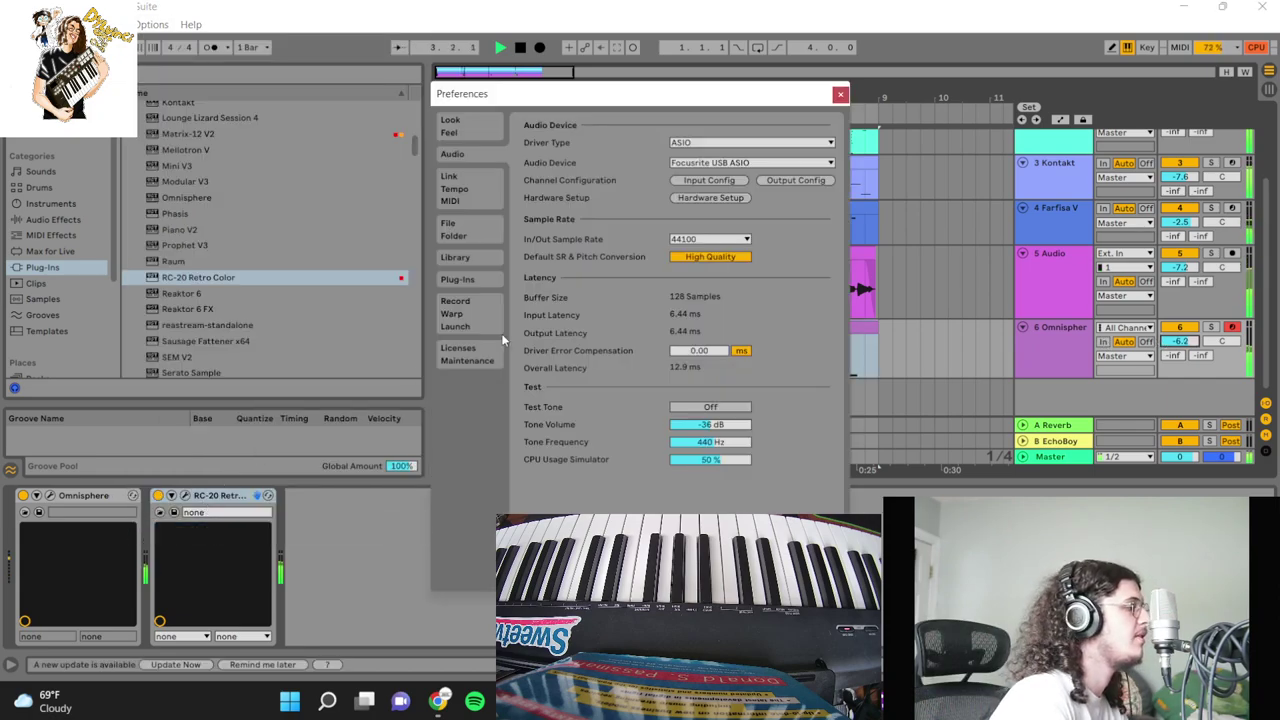
{"action": "left_click", "coordinate": [710, 197]}
{"action": "left_click", "coordinate": [140, 156]}
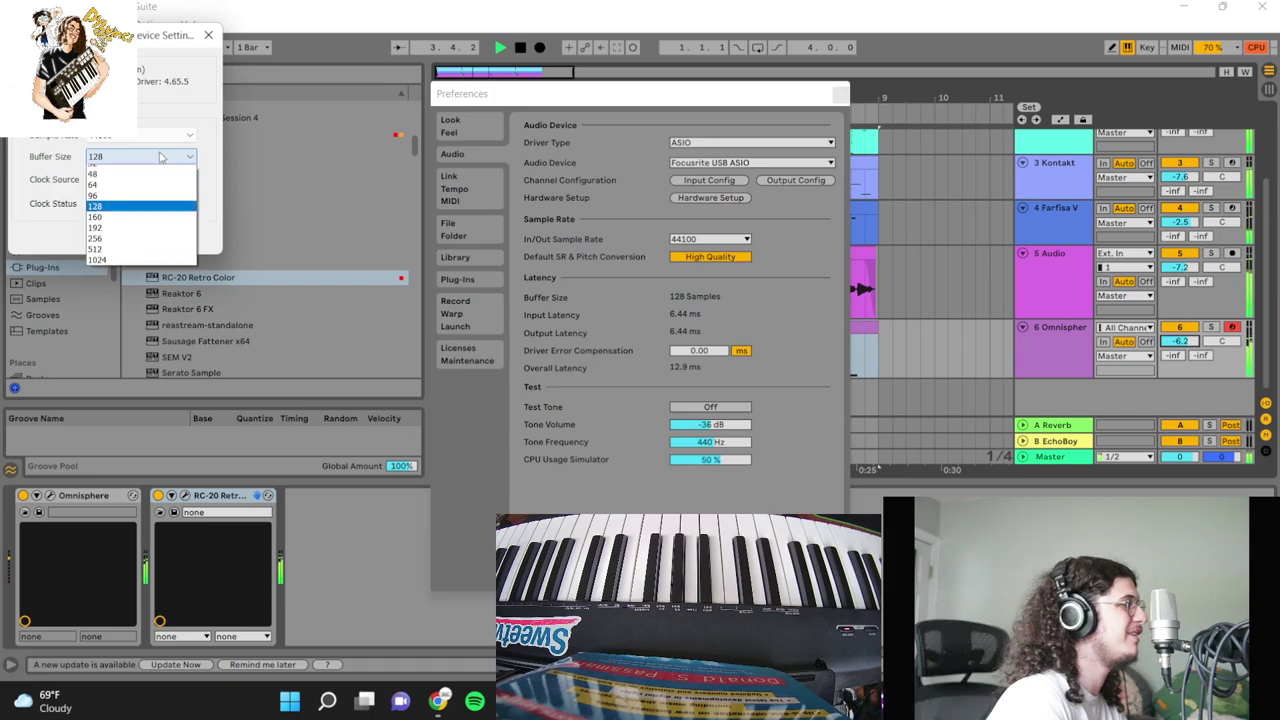
{"action": "left_click", "coordinate": [130, 262]}
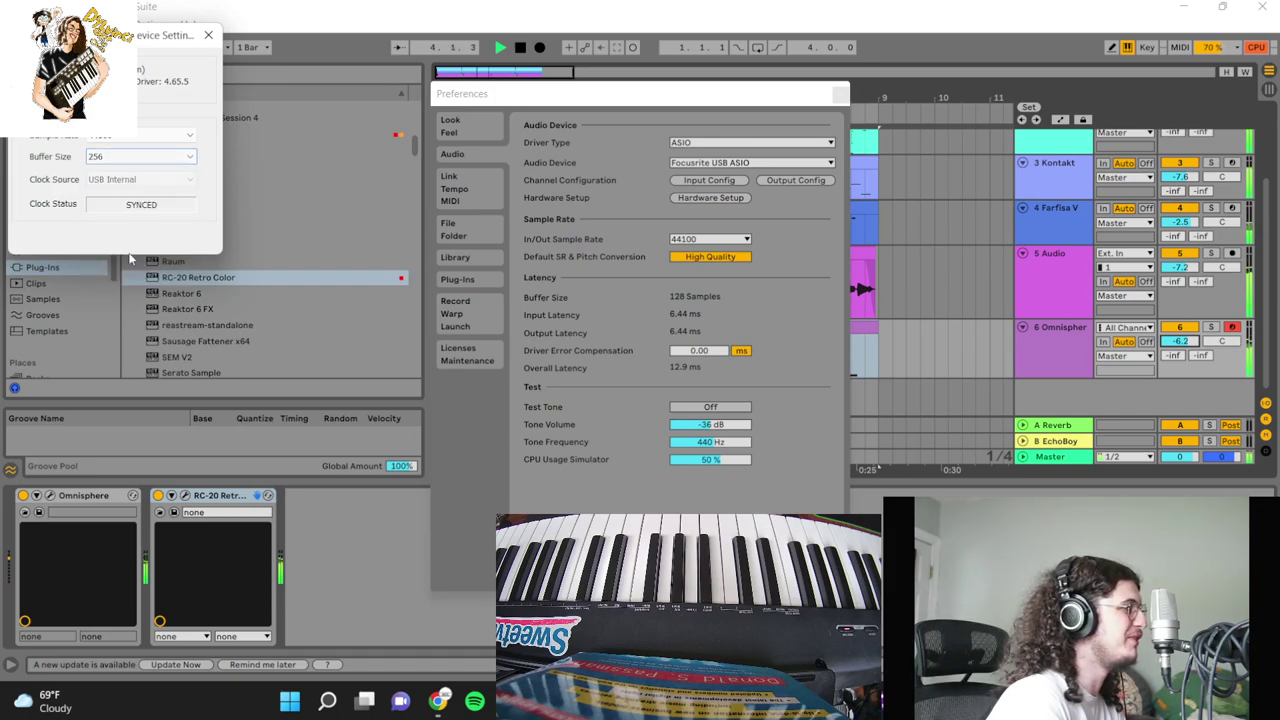
{"action": "left_click", "coordinate": [208, 36]}
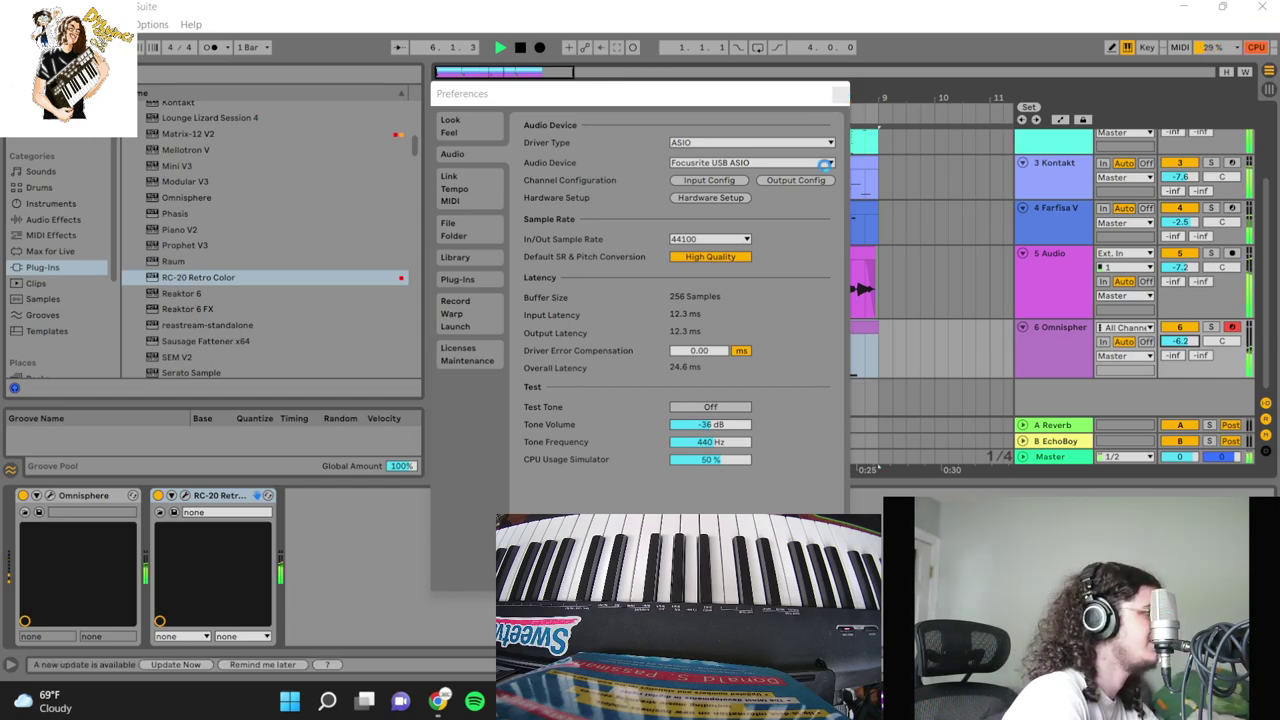
{"action": "left_click", "coordinate": [840, 94]}
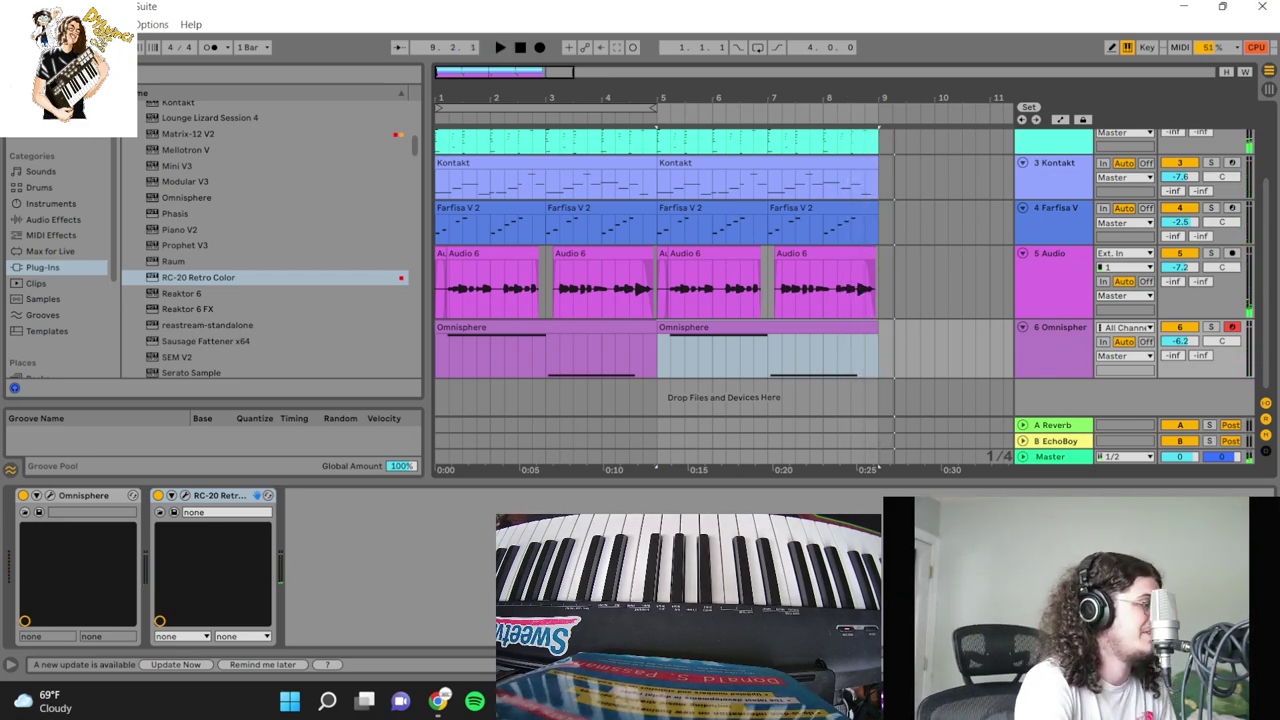
Step: Remove the SoundShifter Pitch Stereo plug-in from the Master track
{"action": "left_click", "coordinate": [1052, 460]}
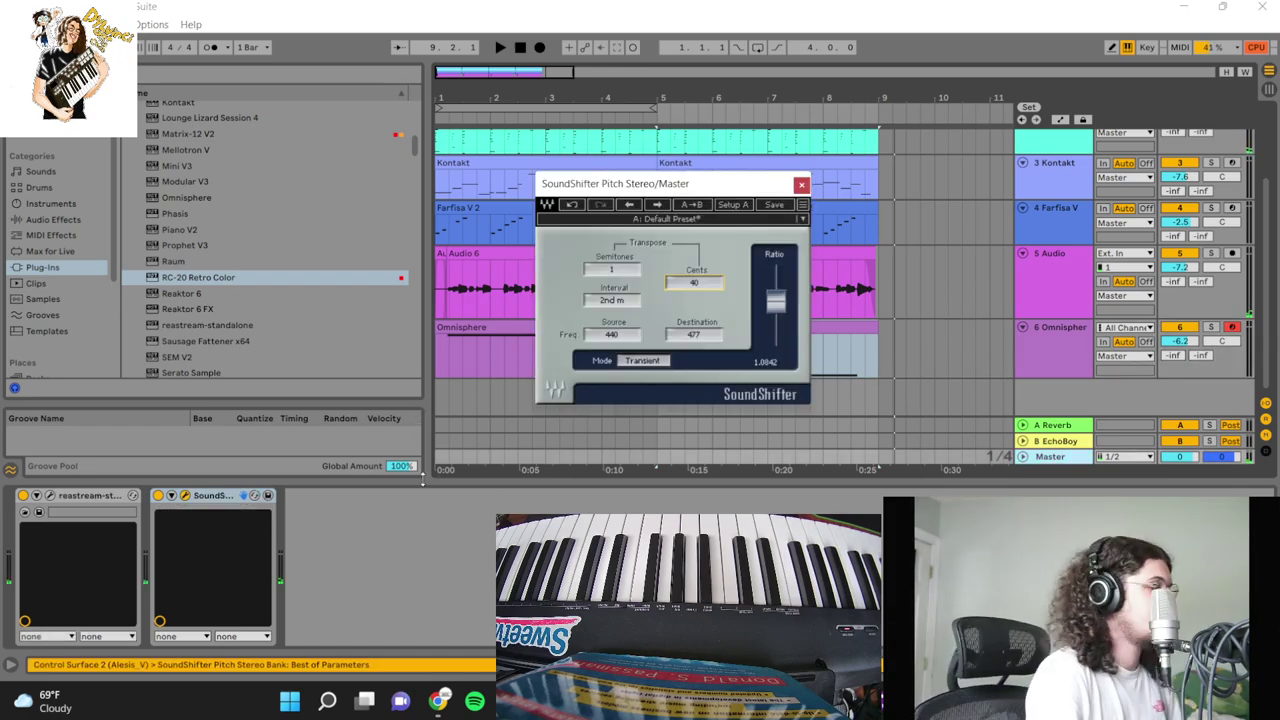
{"action": "right_click", "coordinate": [216, 495]}
{"action": "left_click", "coordinate": [246, 364]}
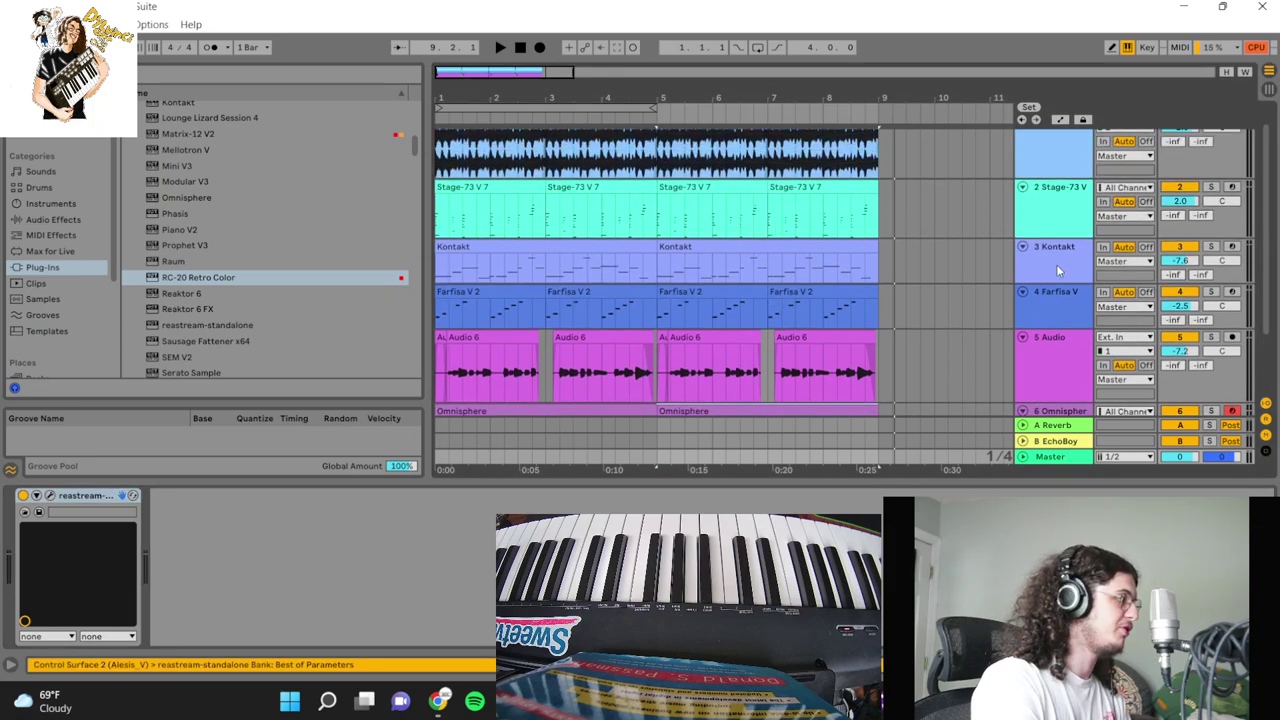
Step: Arm the Kontakt bass track, set its volume to -5.7 and record a new bass take over bars 1 to 4
{"action": "left_click", "coordinate": [1232, 196]}
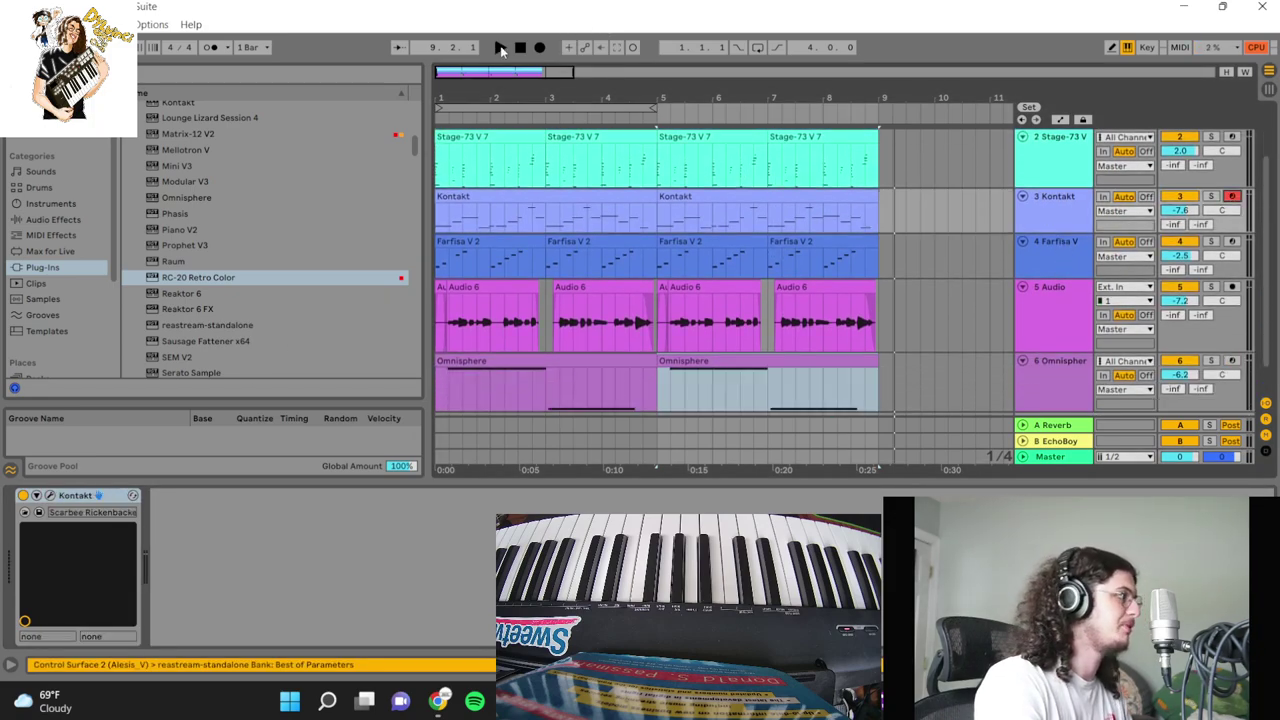
{"action": "left_click", "coordinate": [520, 48]}
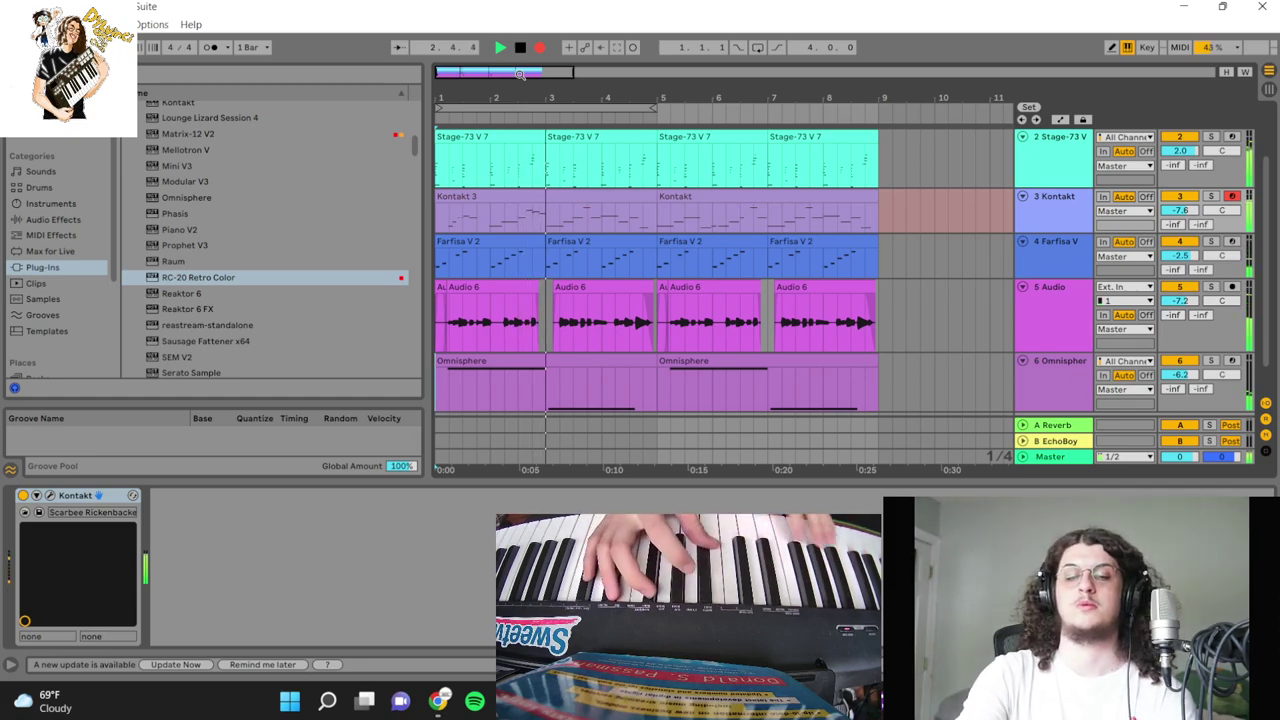
{"action": "key", "text": "space"}
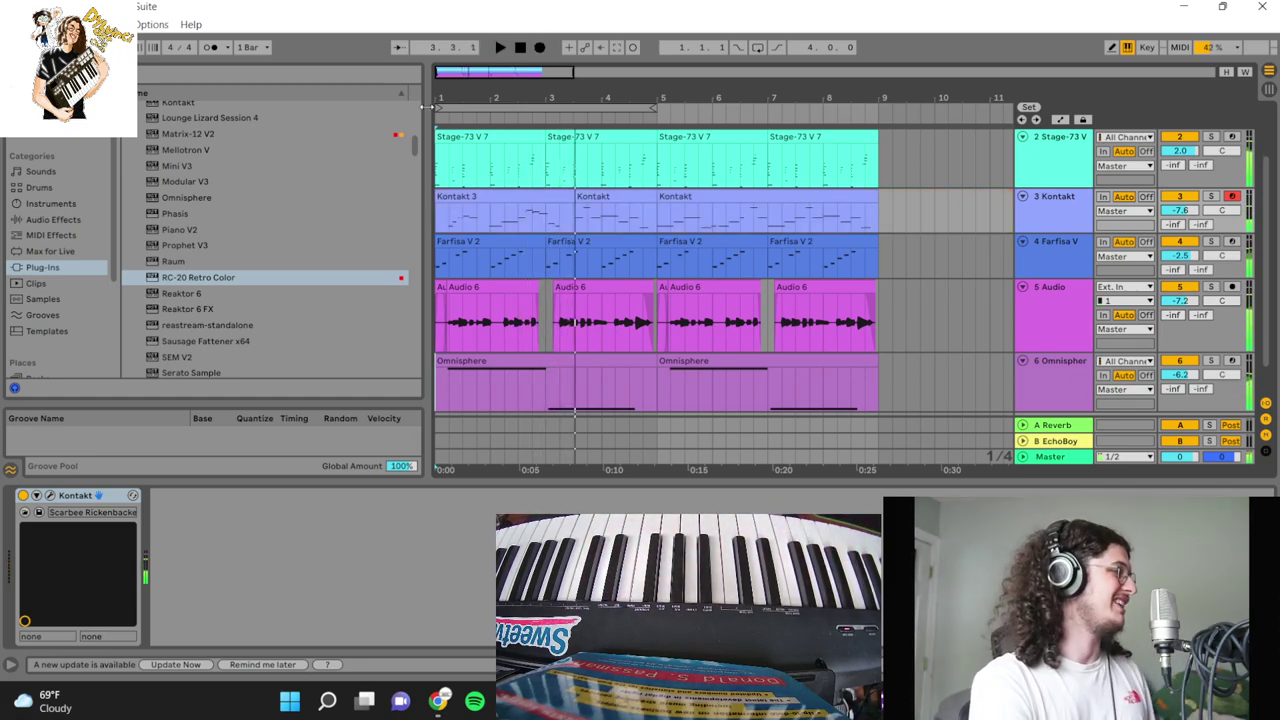
{"action": "left_click_drag", "start_coordinate": [1181, 210], "coordinate": [275, 12]}
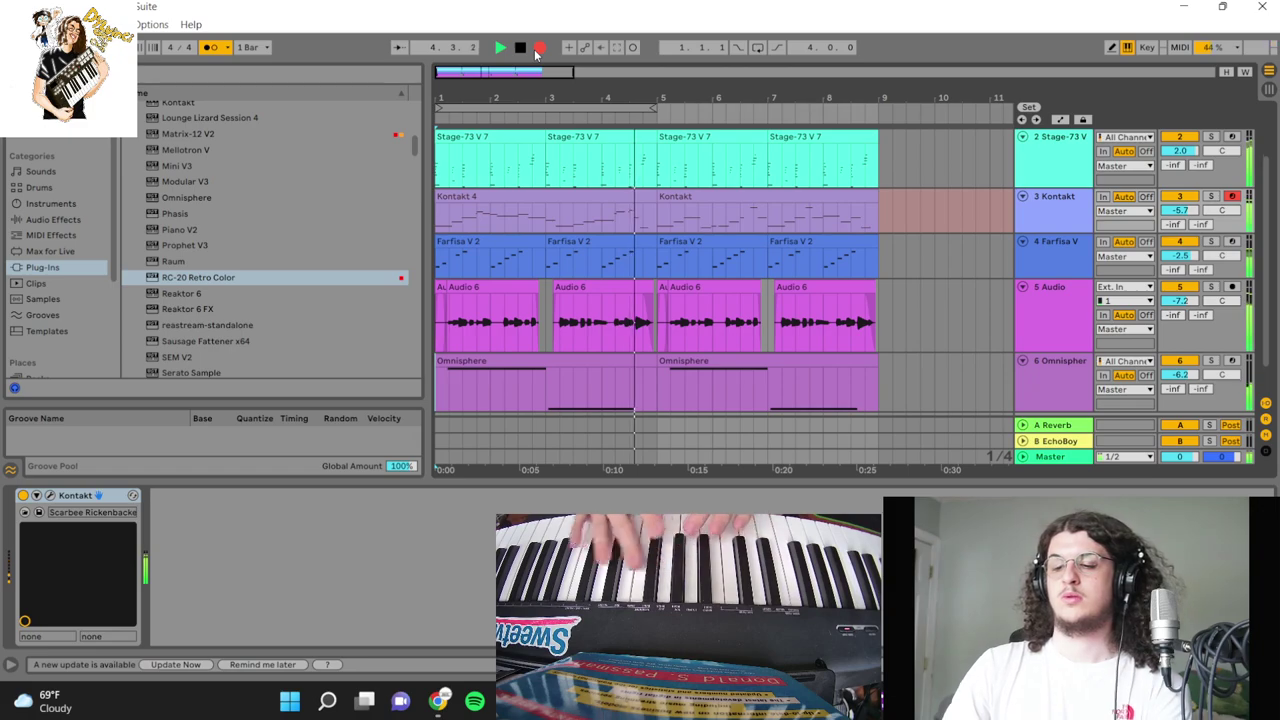
{"action": "key", "text": "space"}
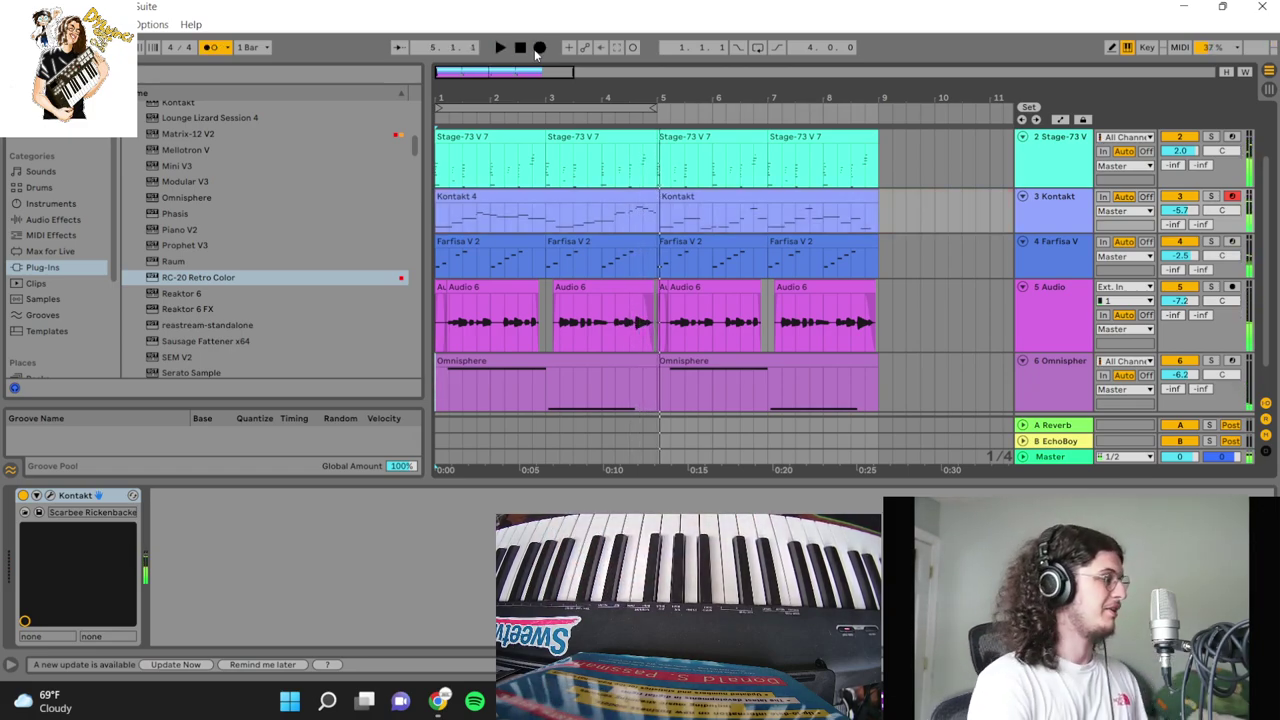
Step: Align the second Kontakt clip's start to bar 5, and play the arrangement from the beginning with the device view hidden
{"action": "left_click", "coordinate": [663, 196]}
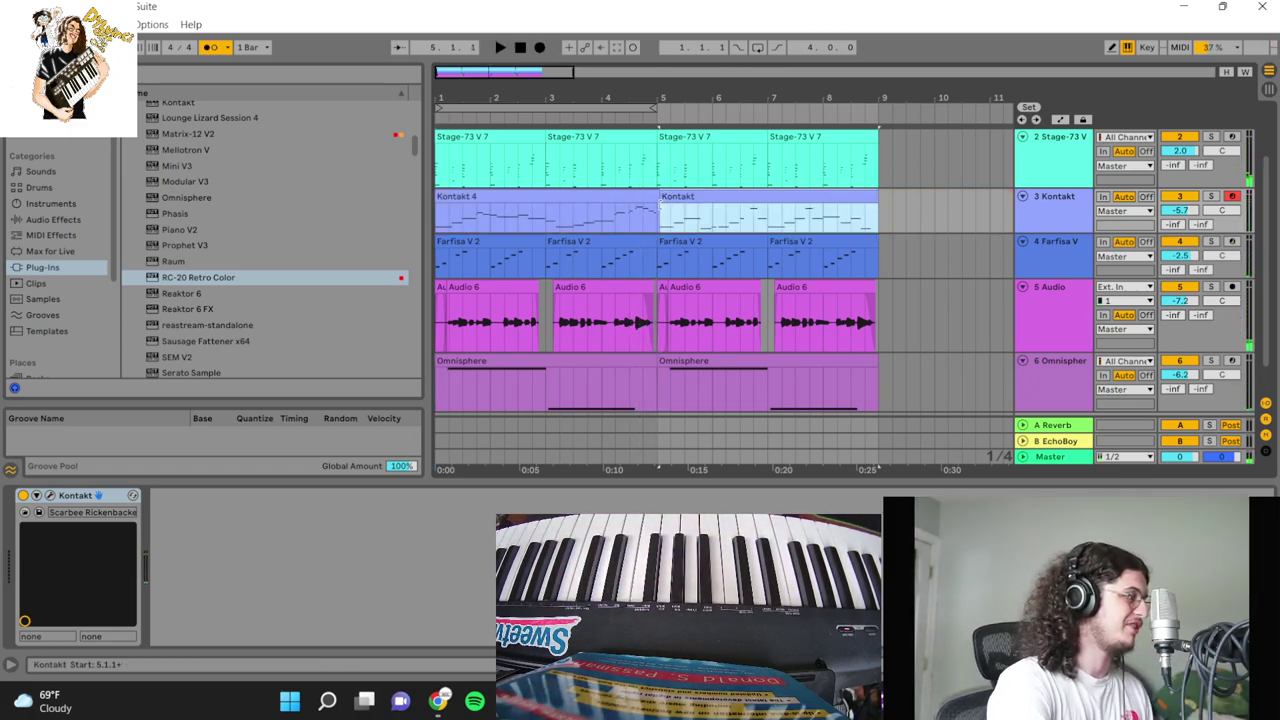
{"action": "key", "text": "space"}
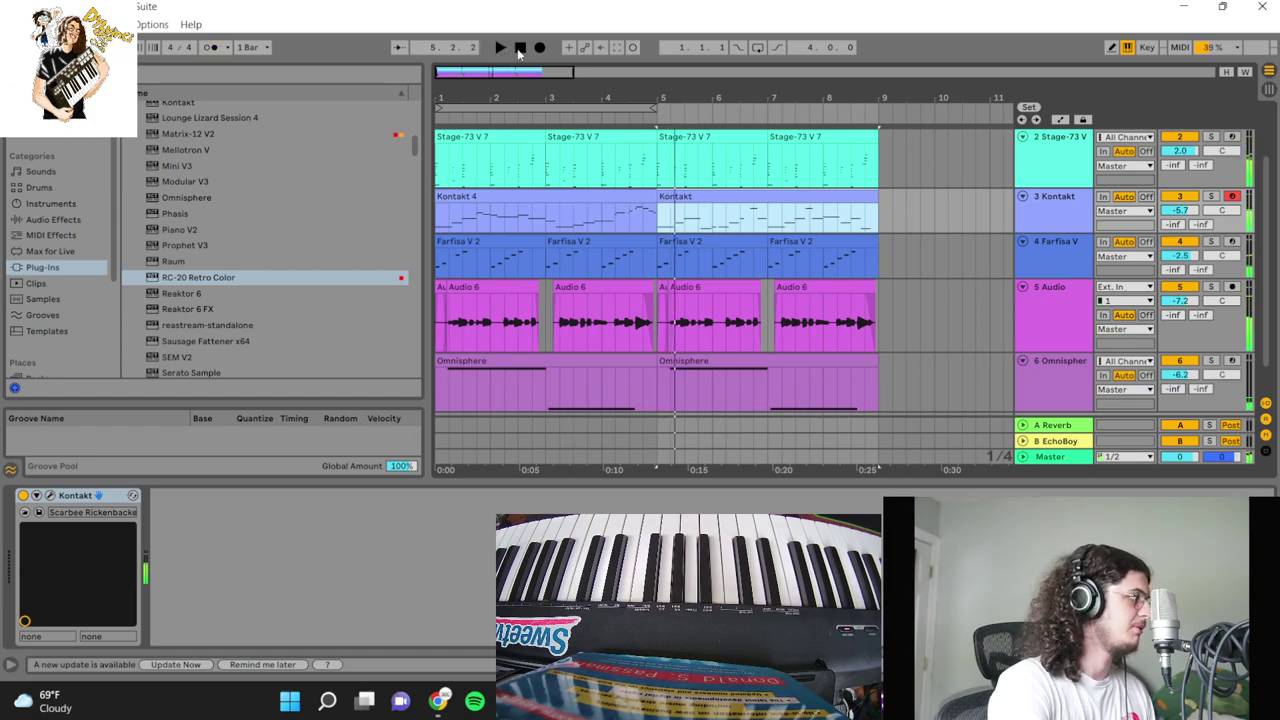
{"action": "left_click", "coordinate": [519, 52]}
{"action": "key", "text": "space"}
{"action": "key", "text": "ctrl+alt+l"}
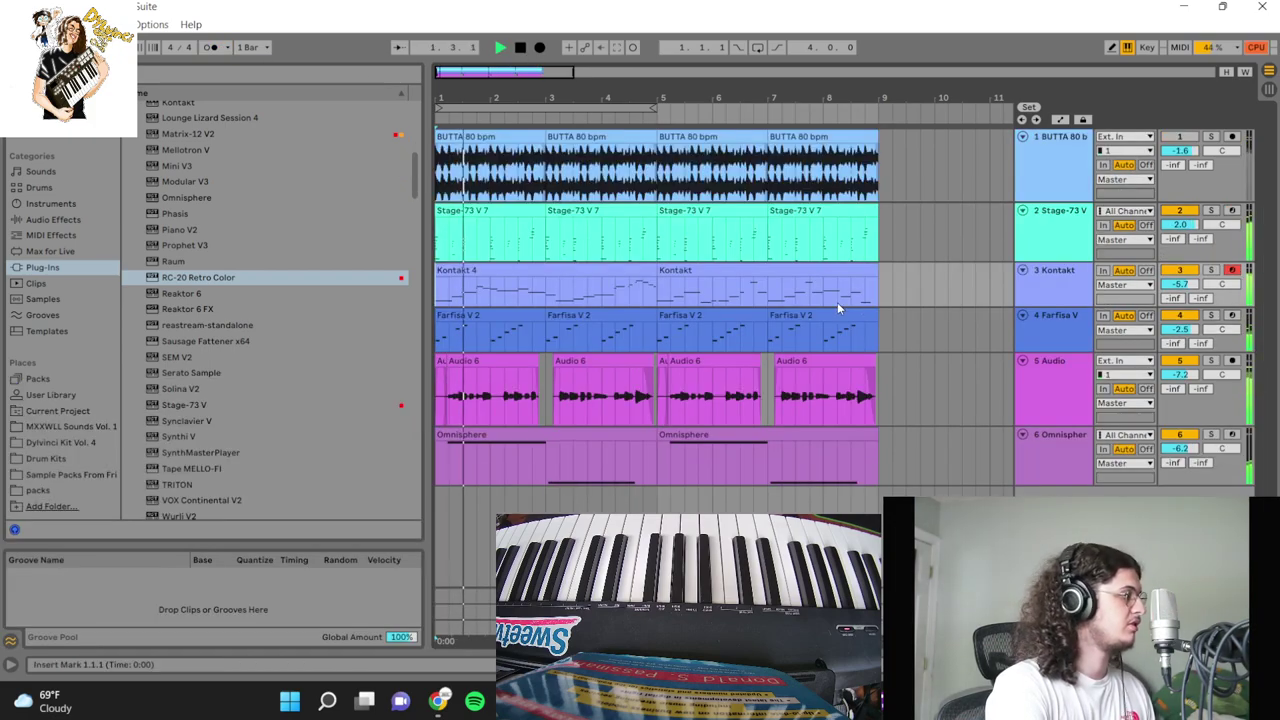
Step: Duplicate bars 5 to 8 of all six tracks into bars 9 to 12
{"action": "left_click_drag", "start_coordinate": [889, 470], "coordinate": [657, 175]}
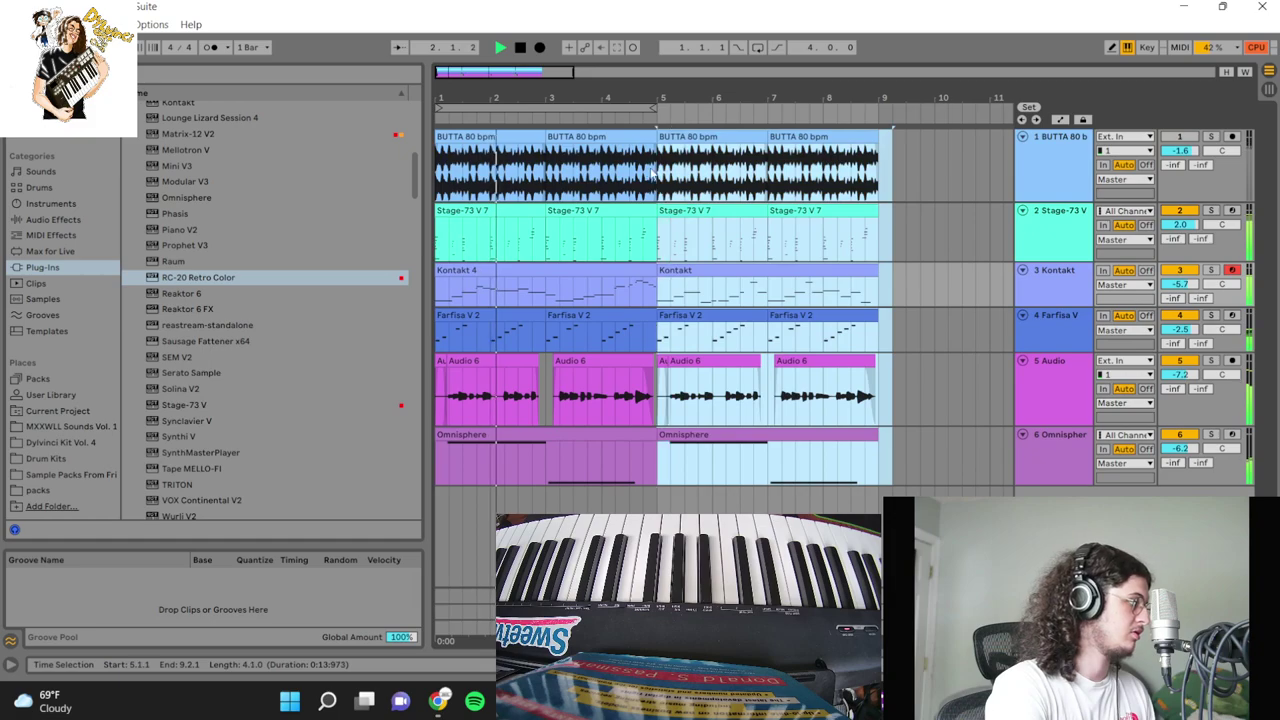
{"action": "left_click_drag", "start_coordinate": [879, 470], "coordinate": [673, 147]}
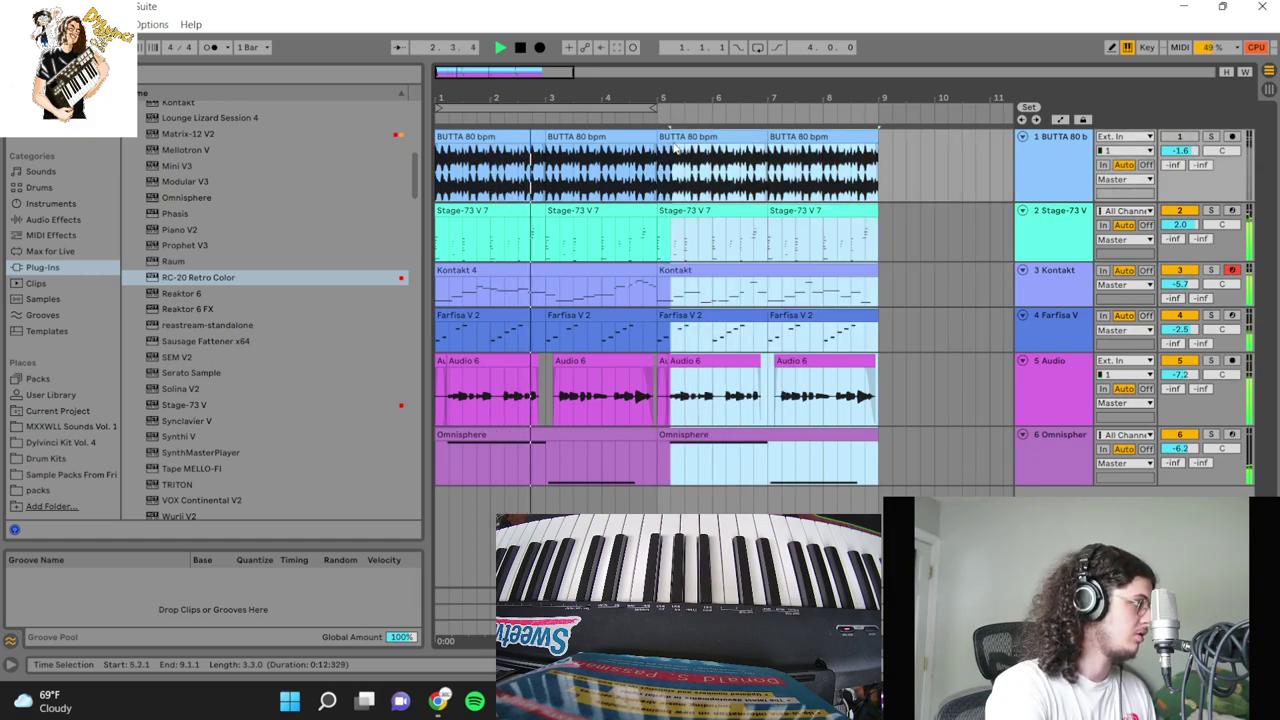
{"action": "key", "text": "ctrl+d"}
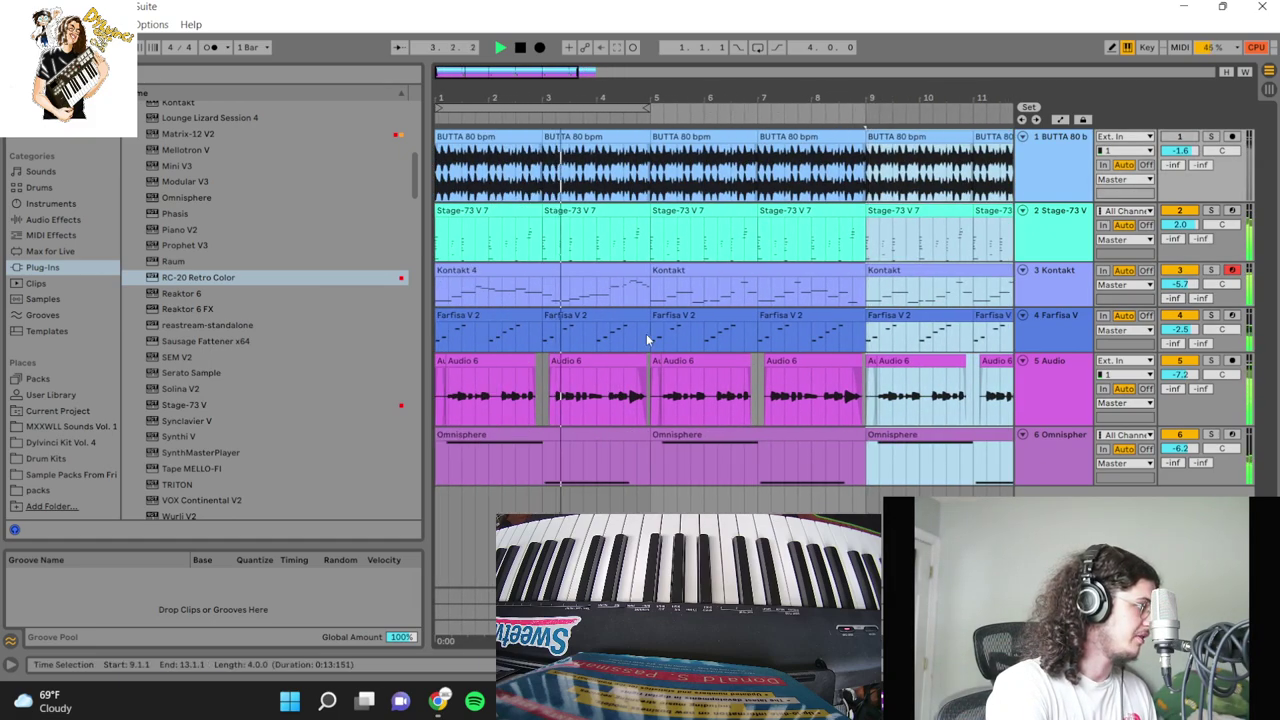
Step: Repeat the new Kontakt bass take over bars 5 to 8 and delete the track 5 audio clips there
{"action": "left_click_drag", "start_coordinate": [650, 405], "coordinate": [872, 395]}
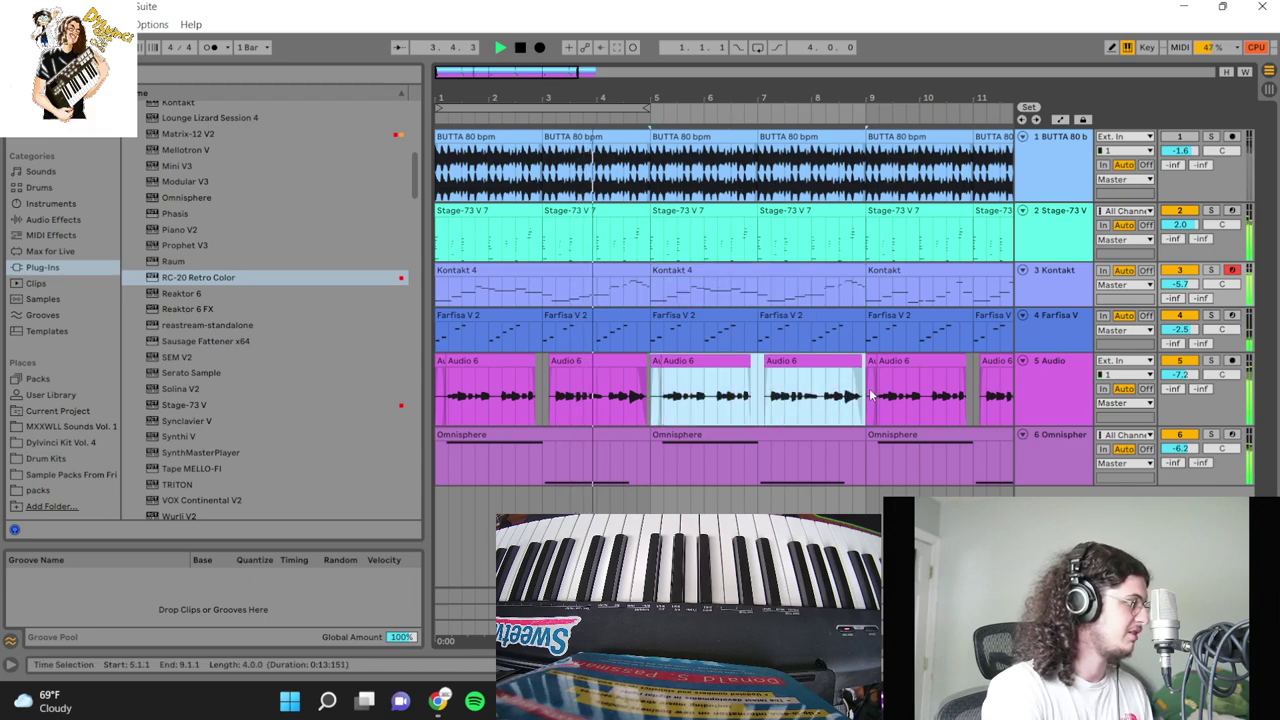
{"action": "key", "text": "Delete"}
Step: Replace the rest of the Omnisphere part with repeats of its first two bars through bar 12
{"action": "left_click_drag", "start_coordinate": [649, 458], "coordinate": [542, 458]}
{"action": "key", "text": "ctrl+d"}
{"action": "key", "text": "ctrl+d"}
{"action": "key", "text": "ctrl+d"}
{"action": "key", "text": "ctrl+d"}
{"action": "key", "text": "ctrl+d"}
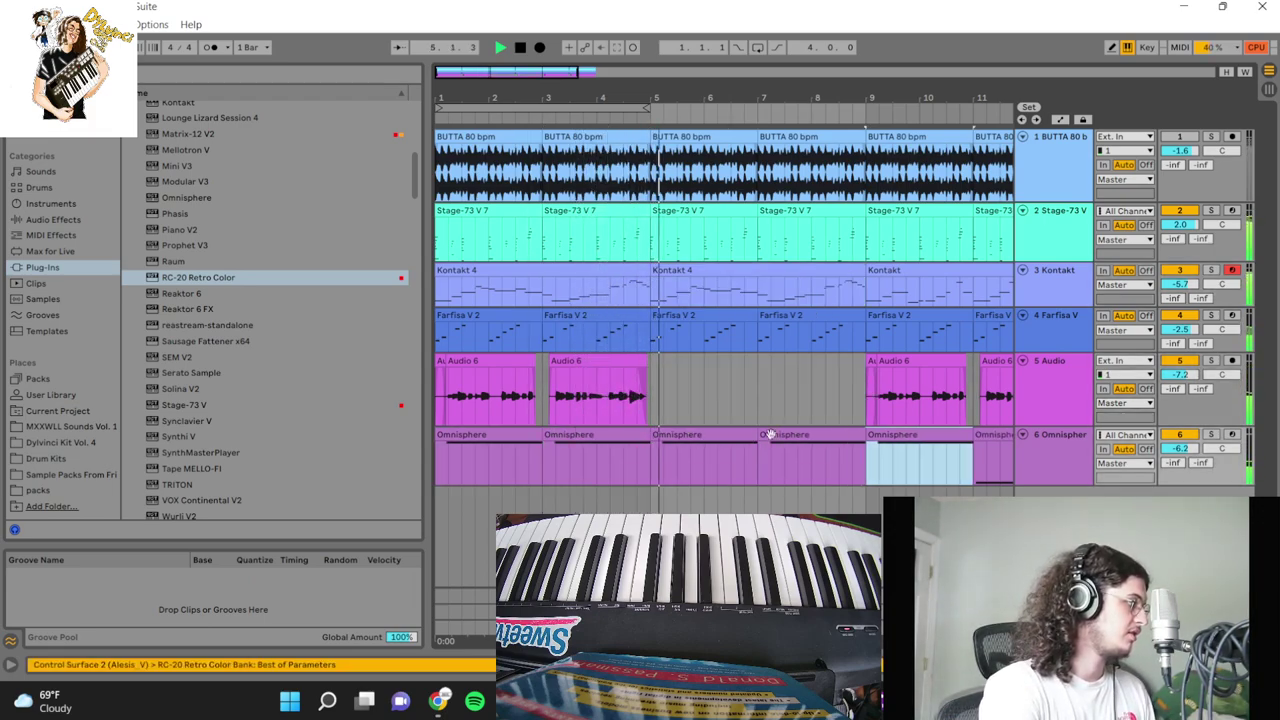
Step: Delete the two Farfisa V clips in bars 5 to 8
{"action": "left_click", "coordinate": [520, 320]}
{"action": "key", "text": "Delete"}
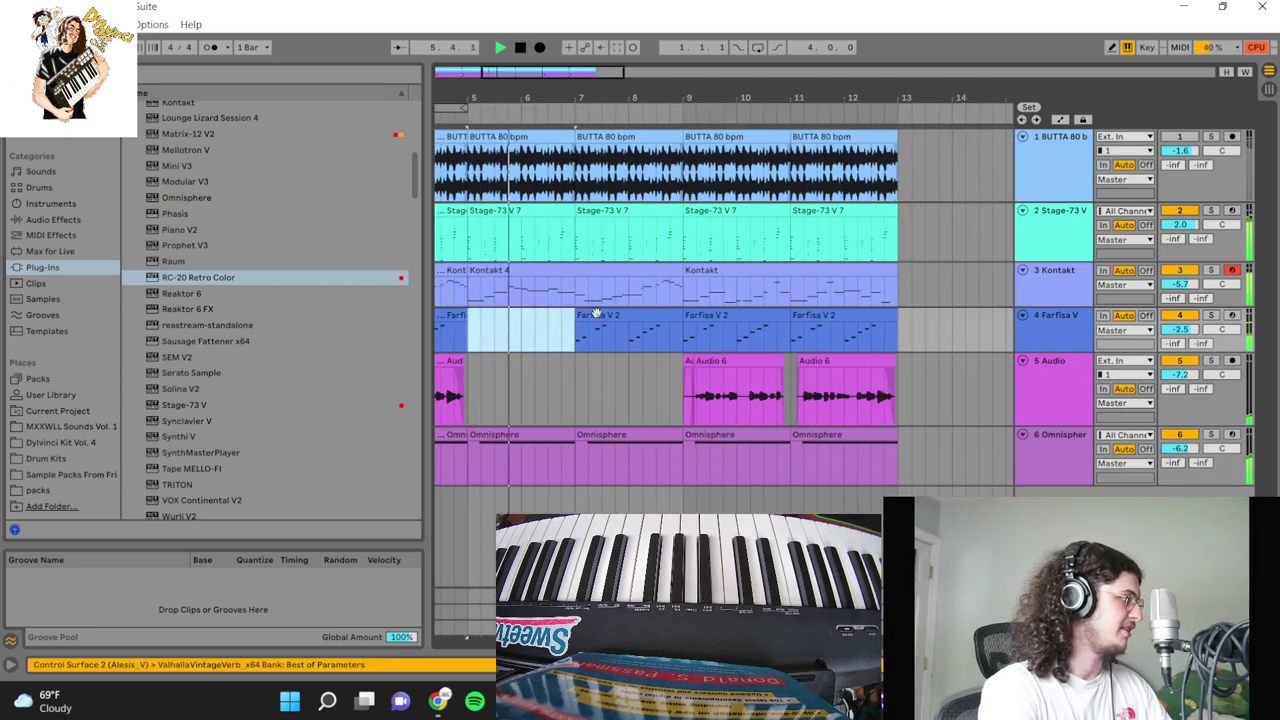
{"action": "left_click", "coordinate": [597, 318]}
{"action": "key", "text": "Delete"}
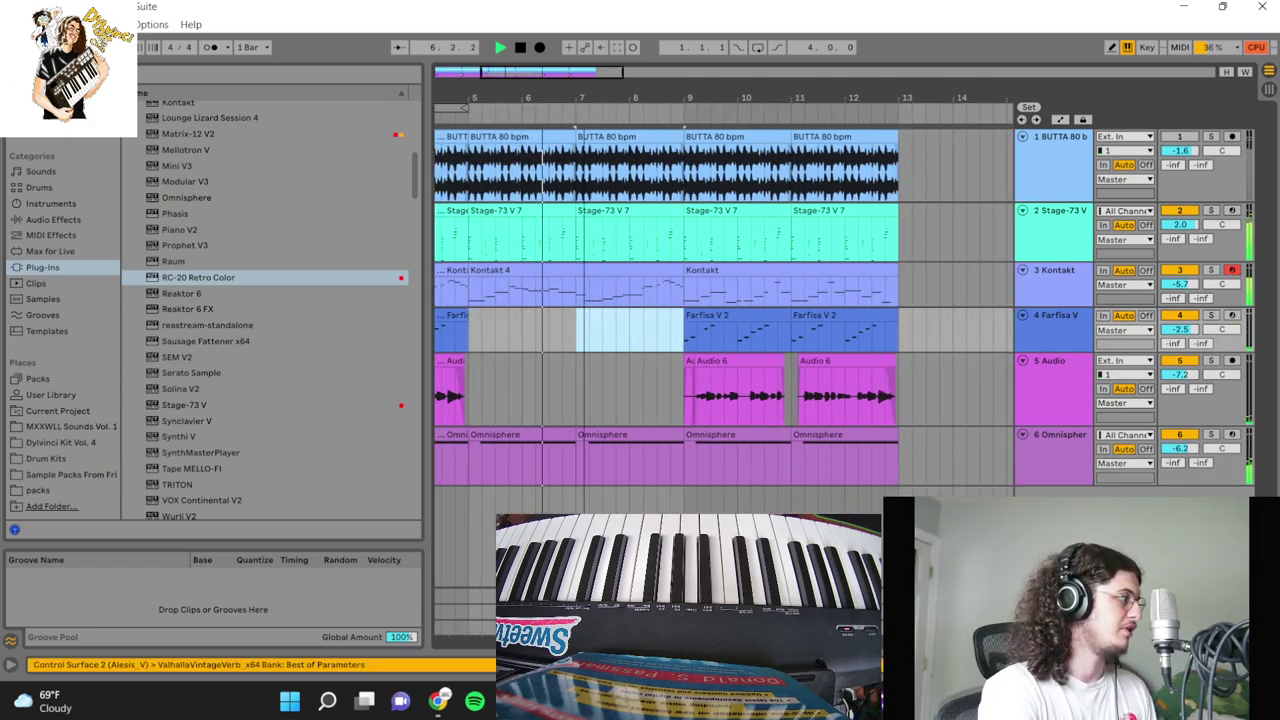
Step: Add ValhallaShimmer to the Omnisphere track and set its mix to 0.35
{"action": "key", "text": "minus"}
{"action": "left_click", "coordinate": [1078, 462]}
{"action": "scroll", "coordinate": [212, 295], "scroll_direction": "up", "scroll_amount": 10}
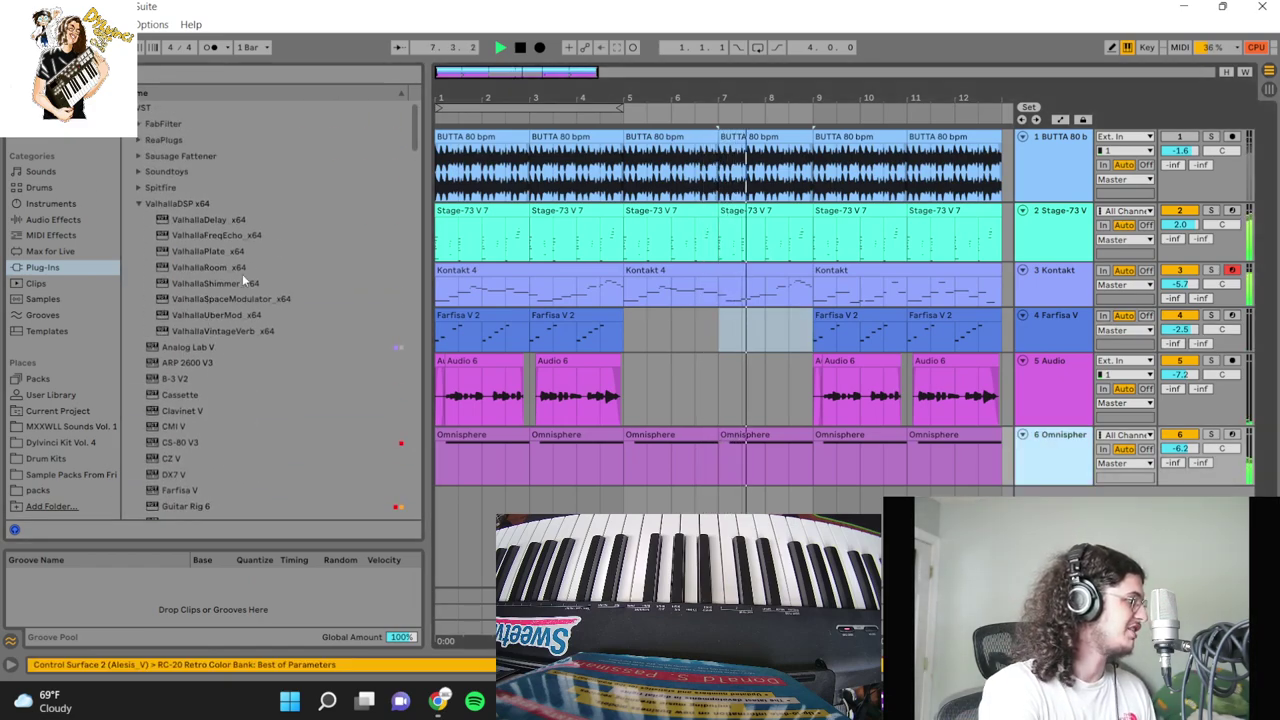
{"action": "left_click", "coordinate": [224, 284]}
{"action": "double_click", "coordinate": [224, 284]}
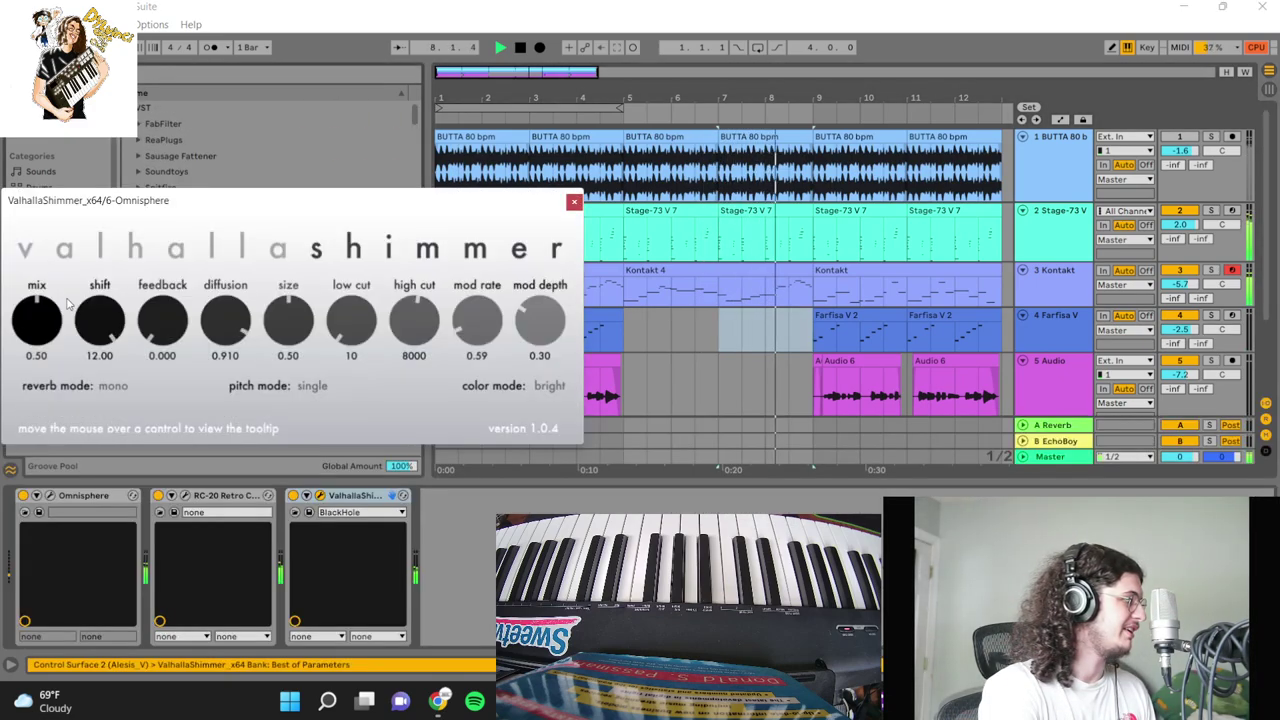
Step: Lower the Omnisphere track's volume to -10.7 and the track 5 audio volume to -8.6, closing the ValhallaShimmer window
{"action": "scroll", "coordinate": [1130, 300], "scroll_direction": "down", "scroll_amount": 3}
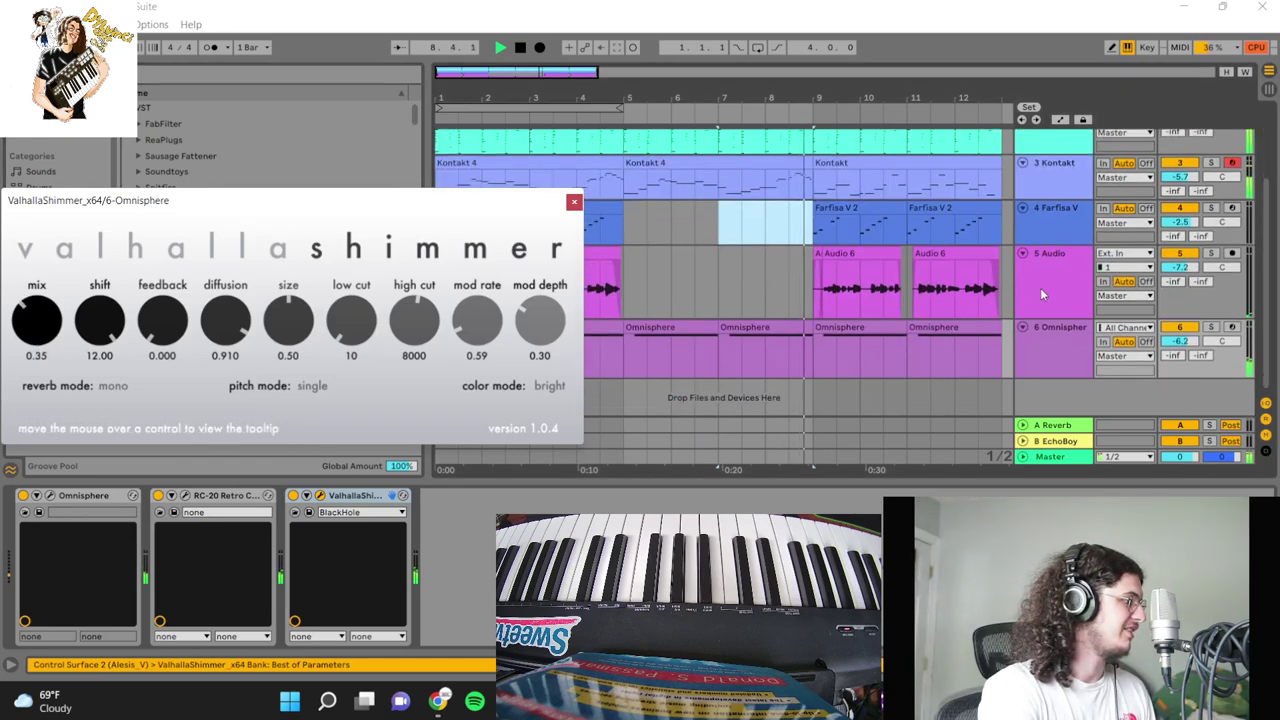
{"action": "left_click", "coordinate": [1180, 341]}
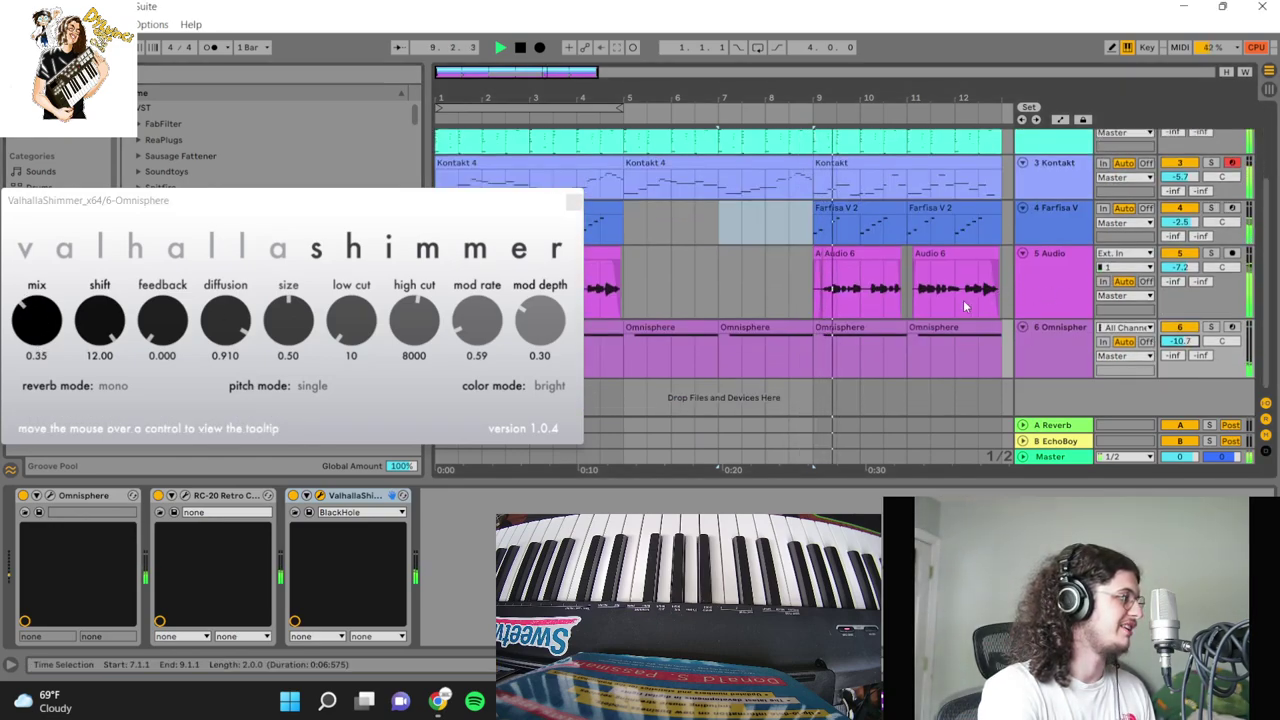
{"action": "scroll", "coordinate": [1161, 314], "scroll_direction": "up", "scroll_amount": 1}
{"action": "scroll", "coordinate": [1161, 314], "scroll_direction": "up", "scroll_amount": 1}
{"action": "left_click", "coordinate": [574, 202]}
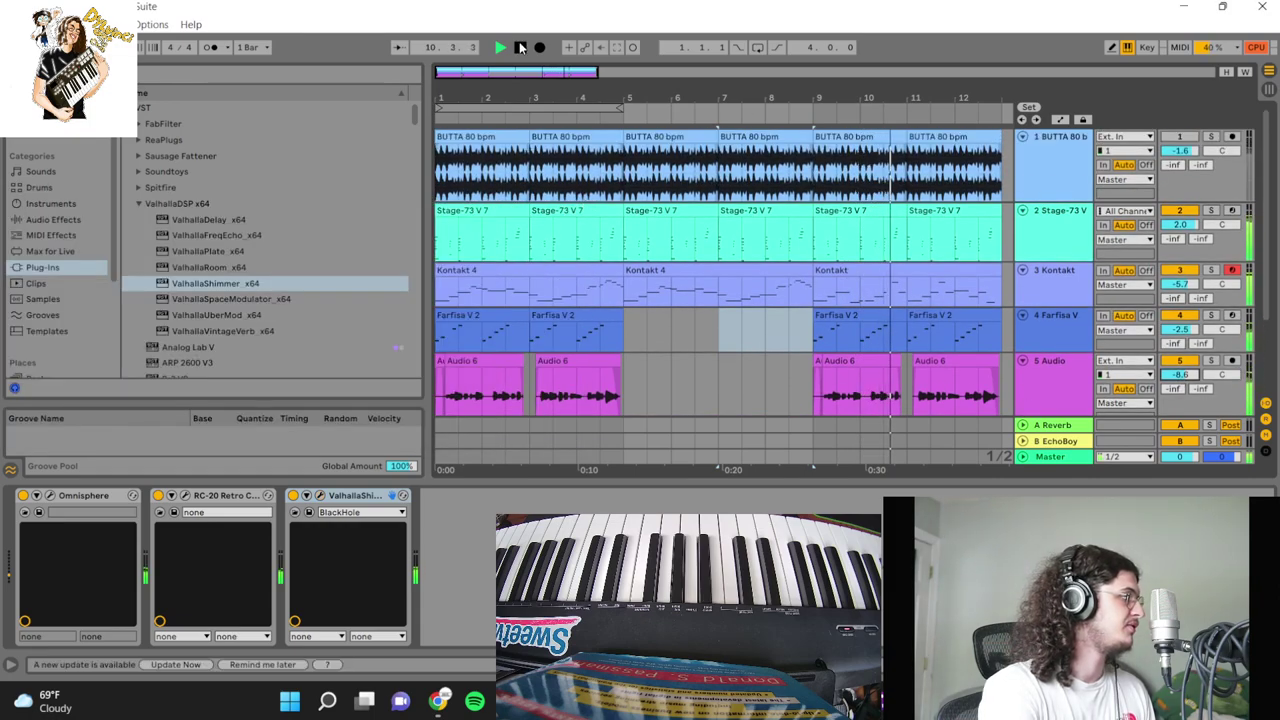
Step: Restart playback of the arrangement from the beginning and review all the layers across the twelve bars
{"action": "key", "text": "space"}
{"action": "scroll", "coordinate": [993, 355], "scroll_direction": "down", "scroll_amount": 2}
{"action": "key", "text": "ctrl+a"}
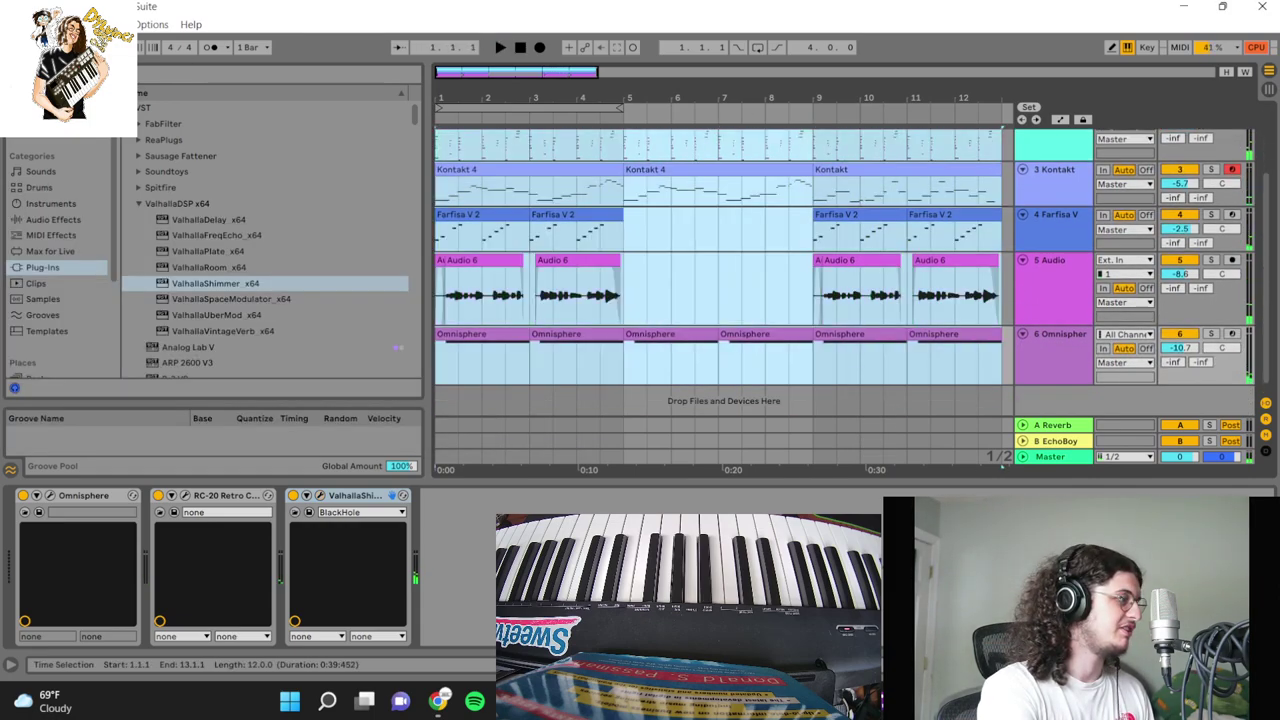
{"action": "scroll", "coordinate": [698, 274], "scroll_direction": "up", "scroll_amount": 2}
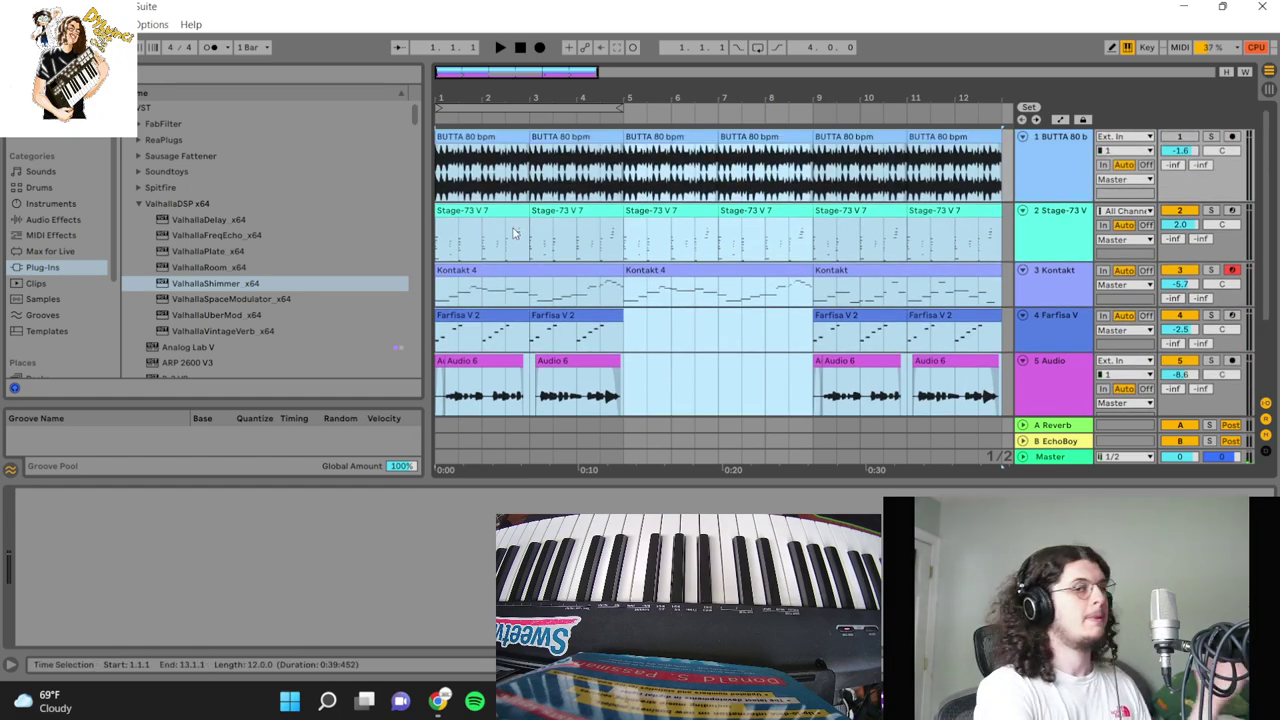
{"action": "key", "text": "space"}
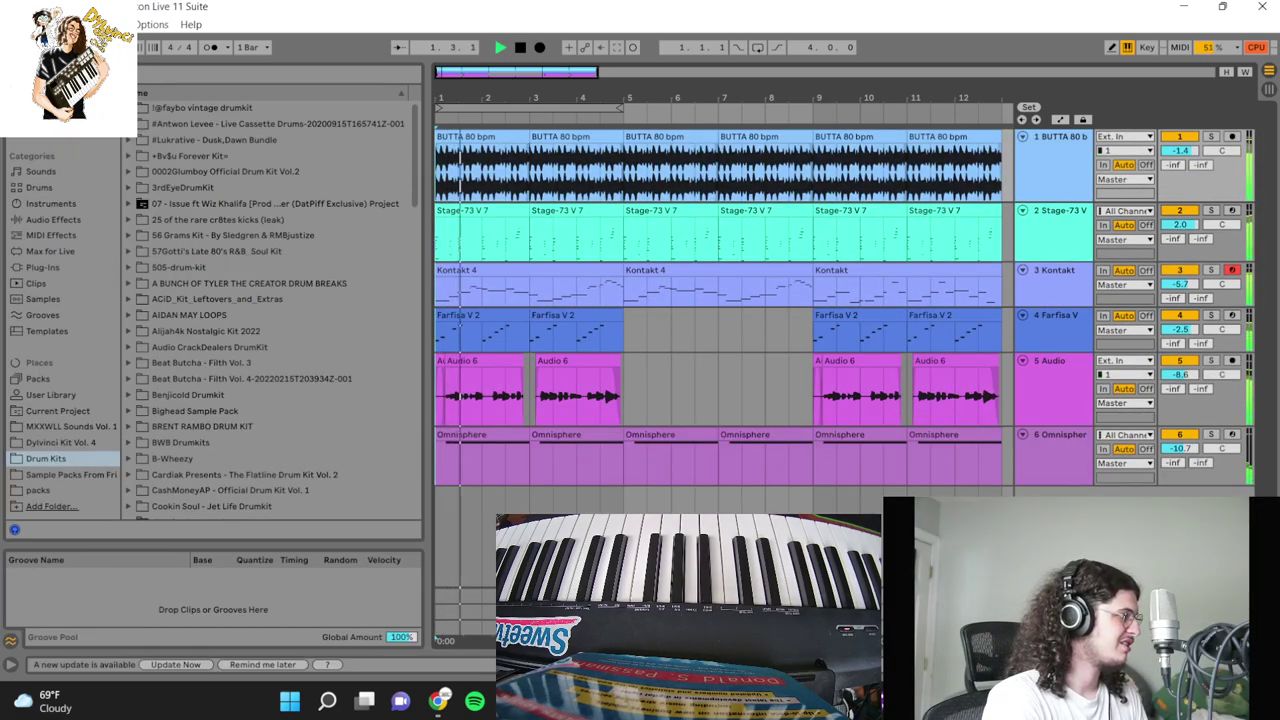
{"action": "key", "text": "minus"}
{"action": "key", "text": "ctrl+a"}
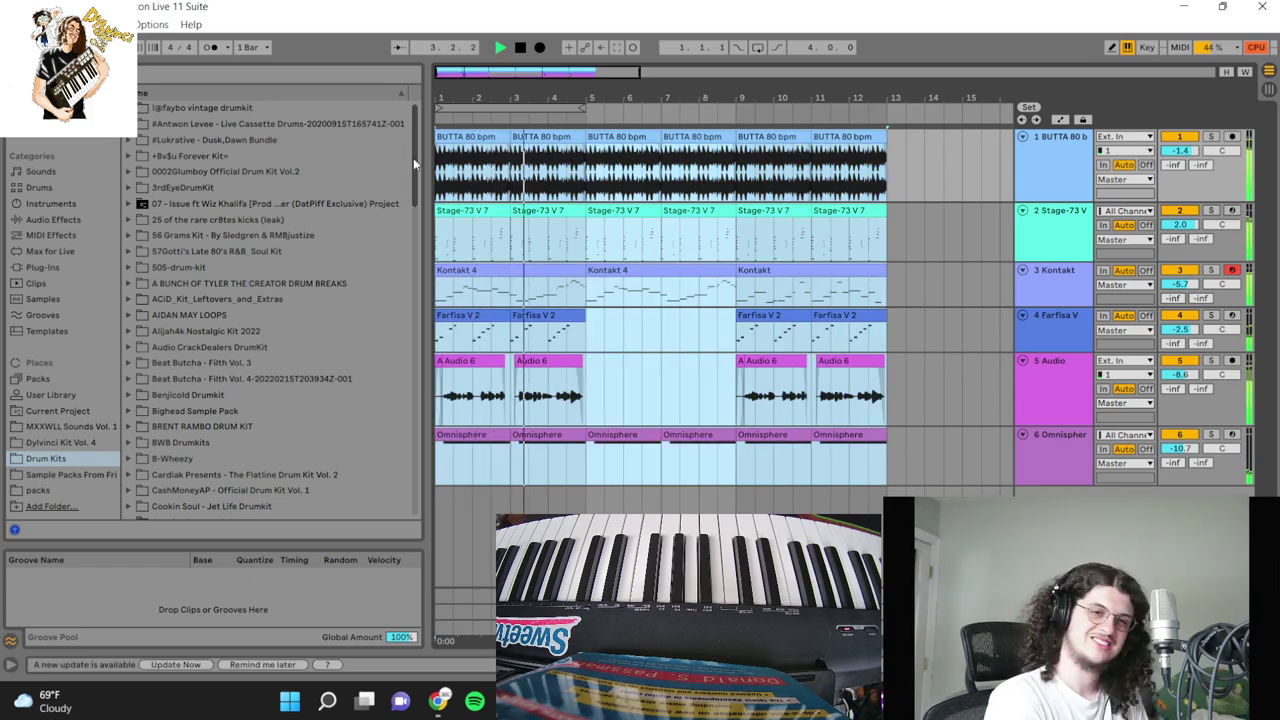
{"action": "left_click", "coordinate": [680, 330]}
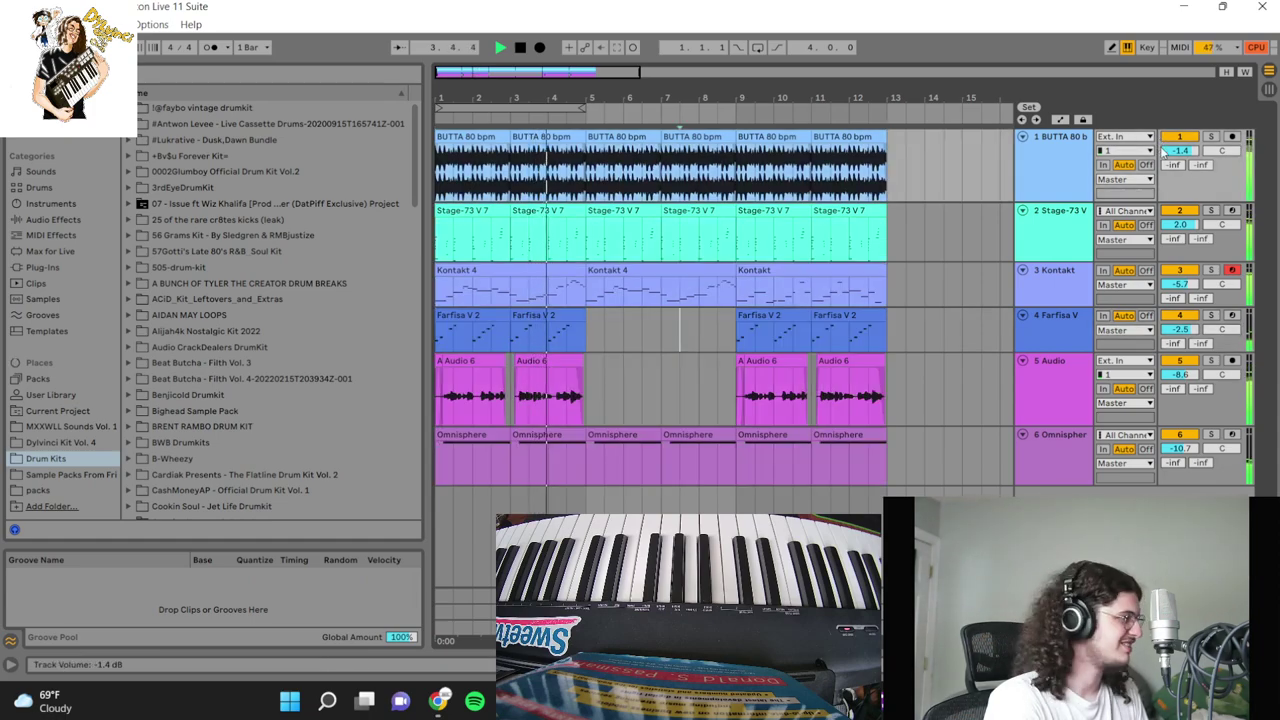
Step: Find the Waves SoundShifter Pitch Stereo plug-in and add it to the Master track
{"action": "left_click", "coordinate": [45, 270]}
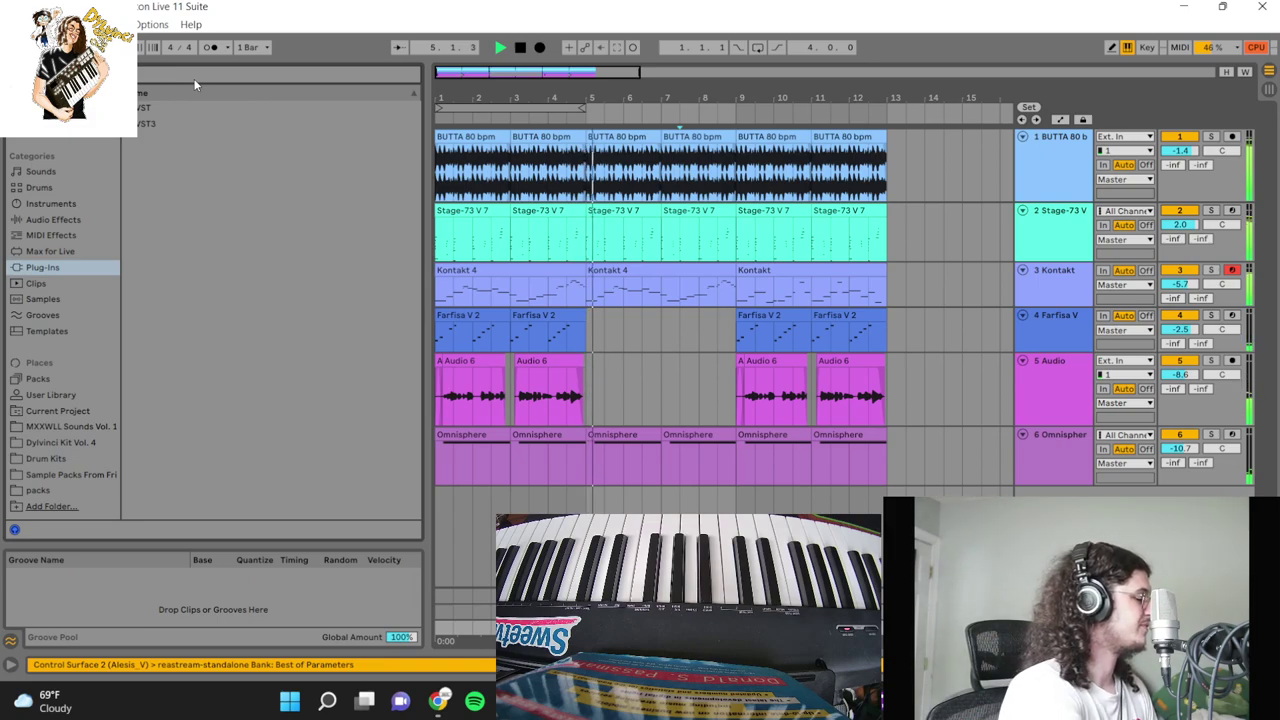
{"action": "left_click", "coordinate": [195, 82]}
{"action": "left_click", "coordinate": [145, 107]}
{"action": "left_click", "coordinate": [138, 123]}
{"action": "left_click", "coordinate": [131, 145]}
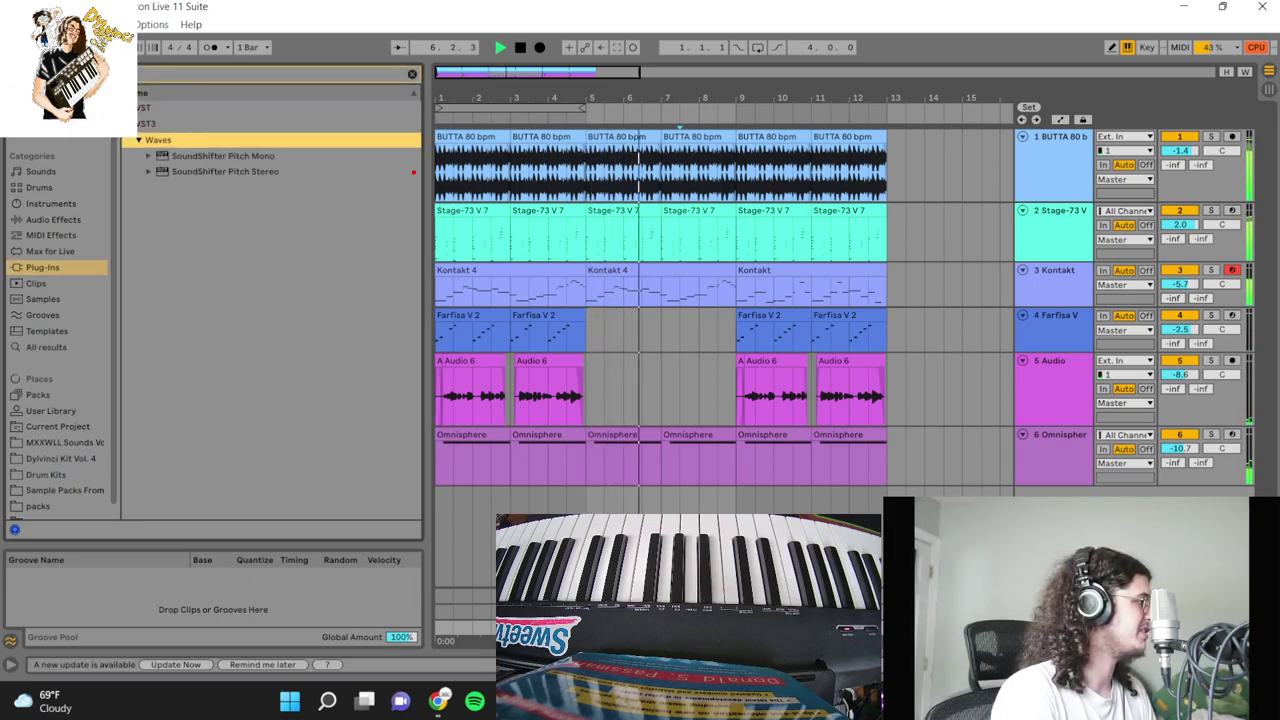
{"action": "left_click", "coordinate": [295, 174]}
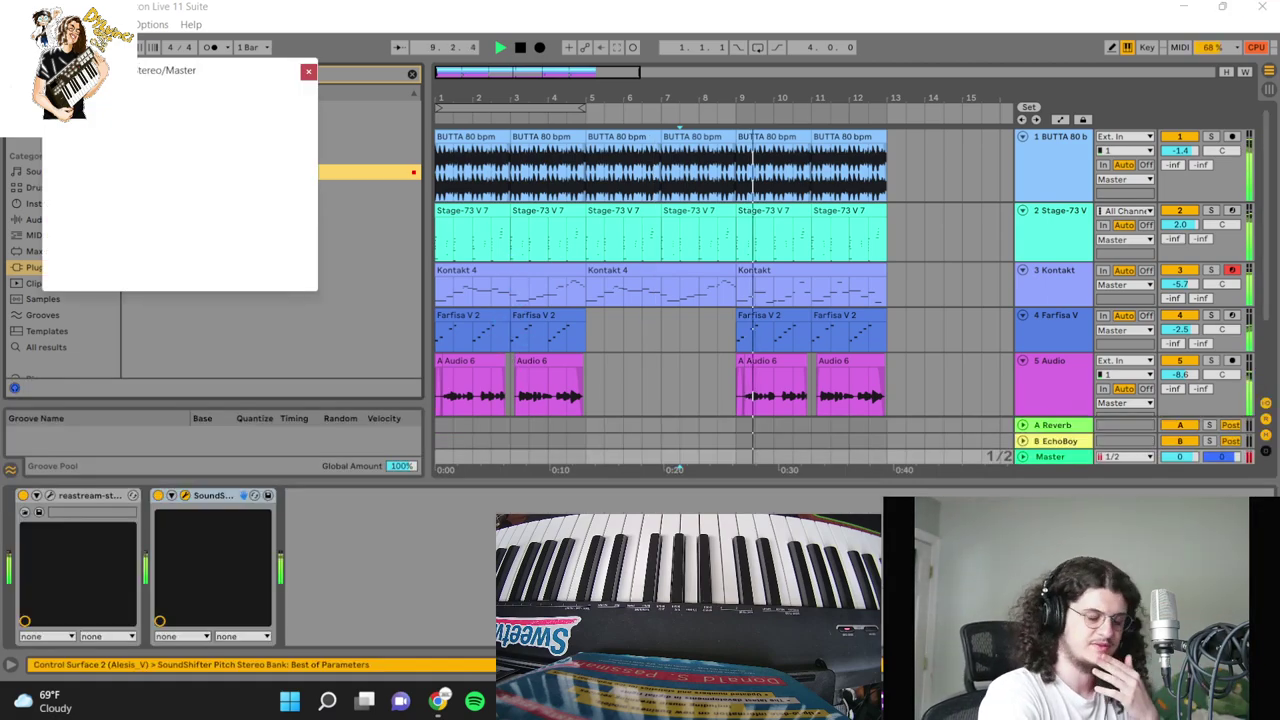
Step: Try transposing the master by 1 semitone and 40 cents in SoundShifter, replaying the beat from the start
{"action": "left_click_drag", "start_coordinate": [200, 169], "coordinate": [200, 150]}
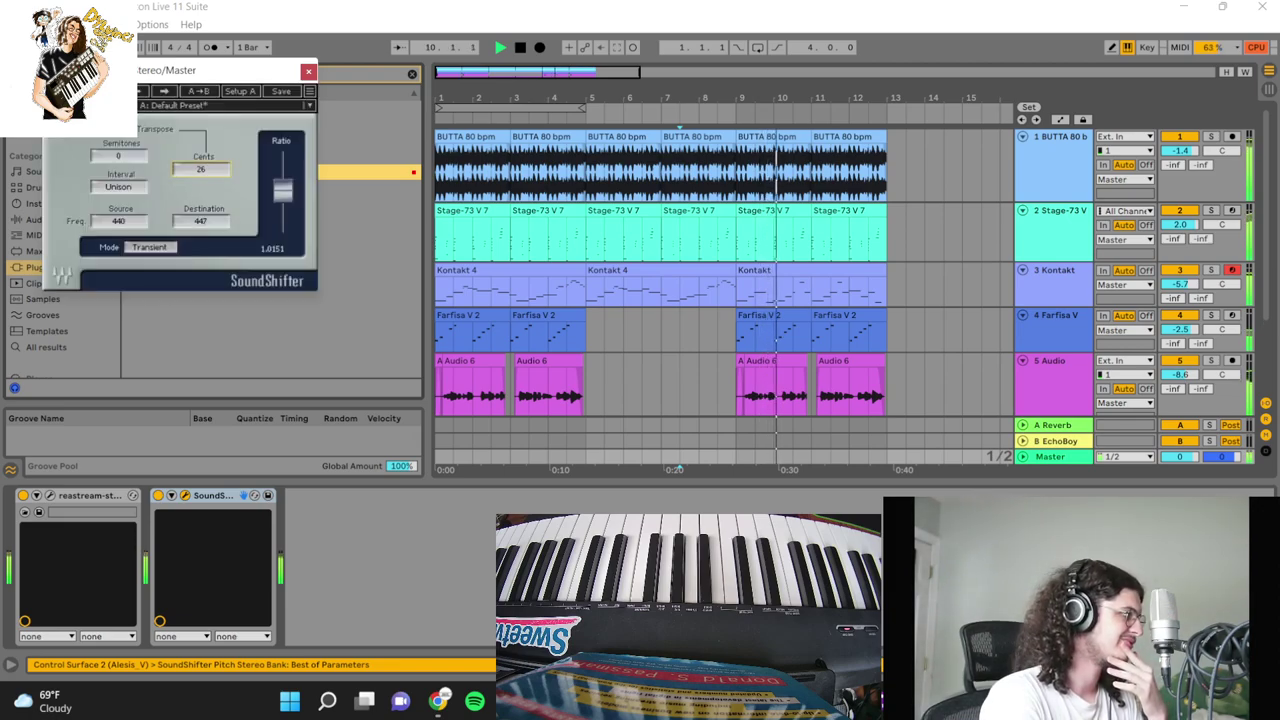
{"action": "left_click_drag", "start_coordinate": [118, 156], "coordinate": [137, 167]}
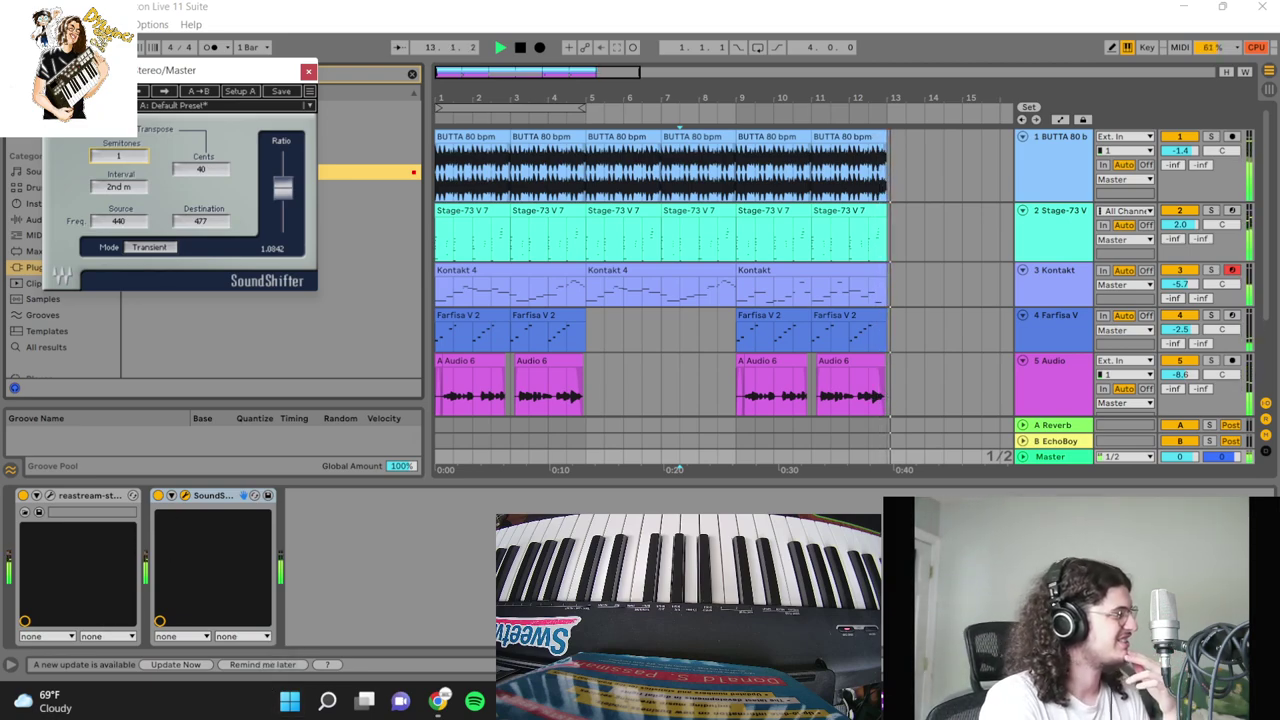
{"action": "left_click", "coordinate": [520, 48]}
{"action": "key", "text": "space"}
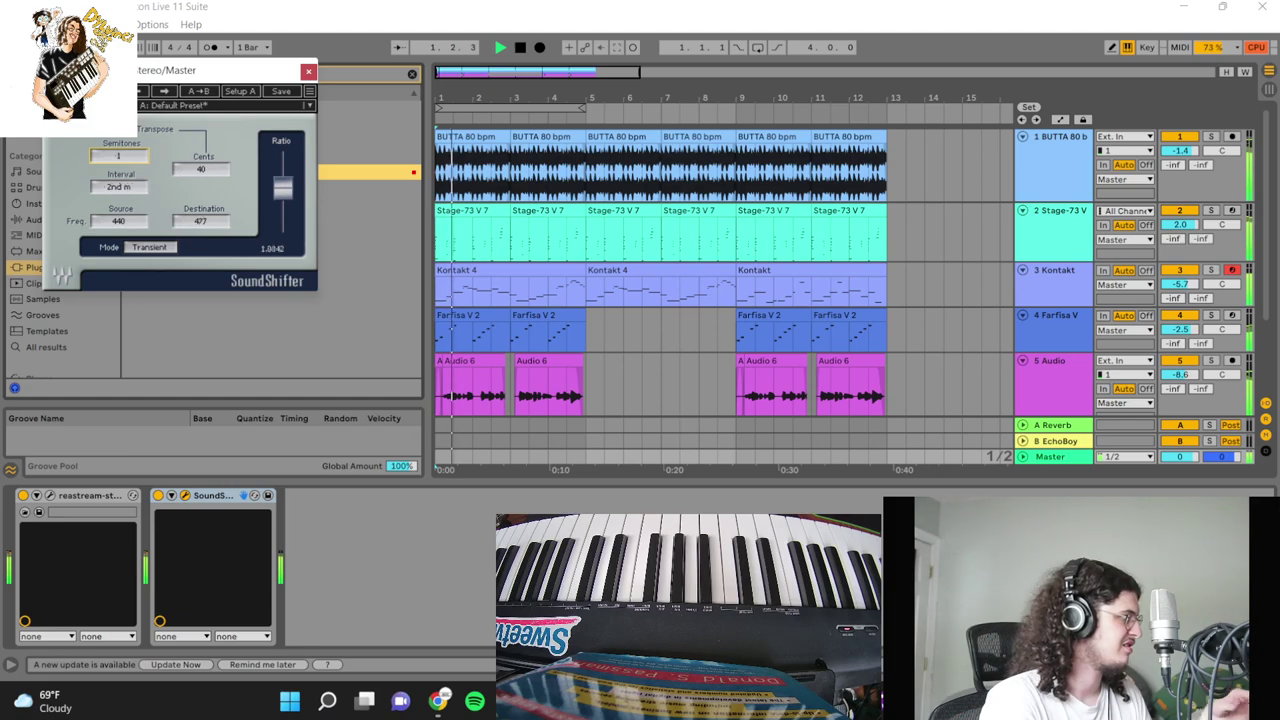
Step: Set SoundShifter's transposition to 4 semitones and 49 cents, then close its window and switch the device off
{"action": "left_click_drag", "start_coordinate": [128, 172], "coordinate": [128, 160]}
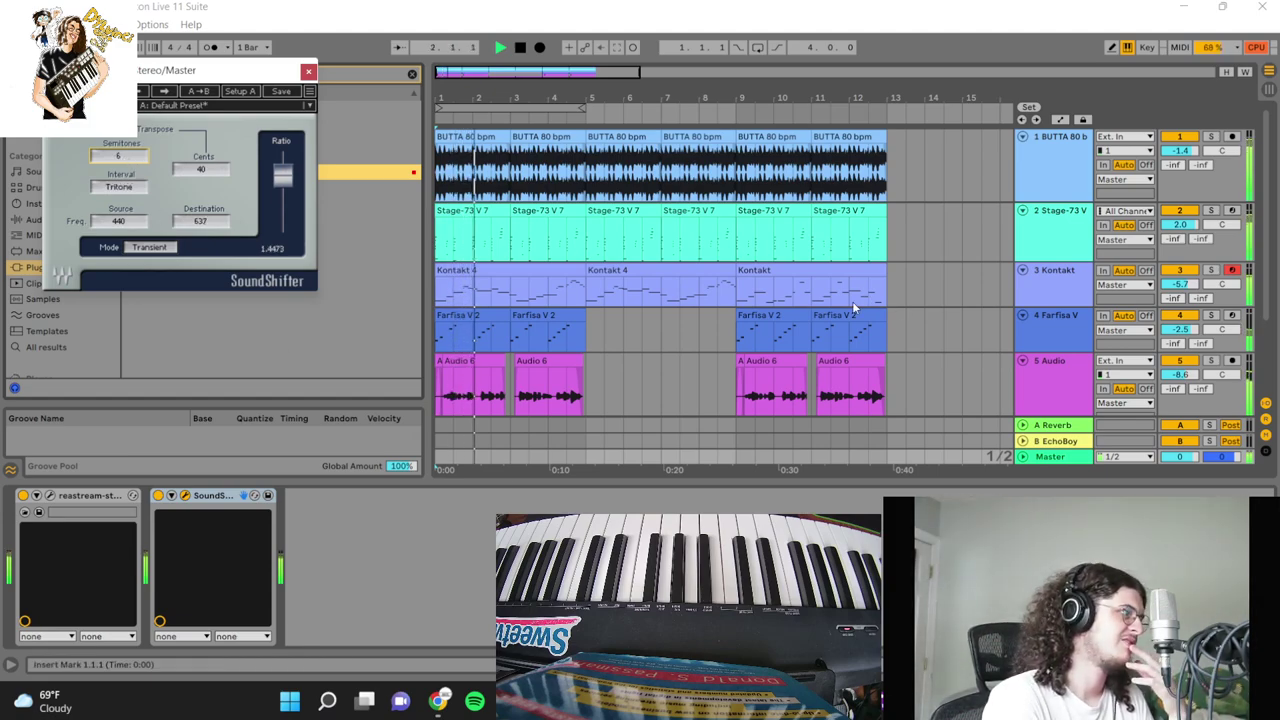
{"action": "left_click_drag", "start_coordinate": [200, 170], "coordinate": [118, 165]}
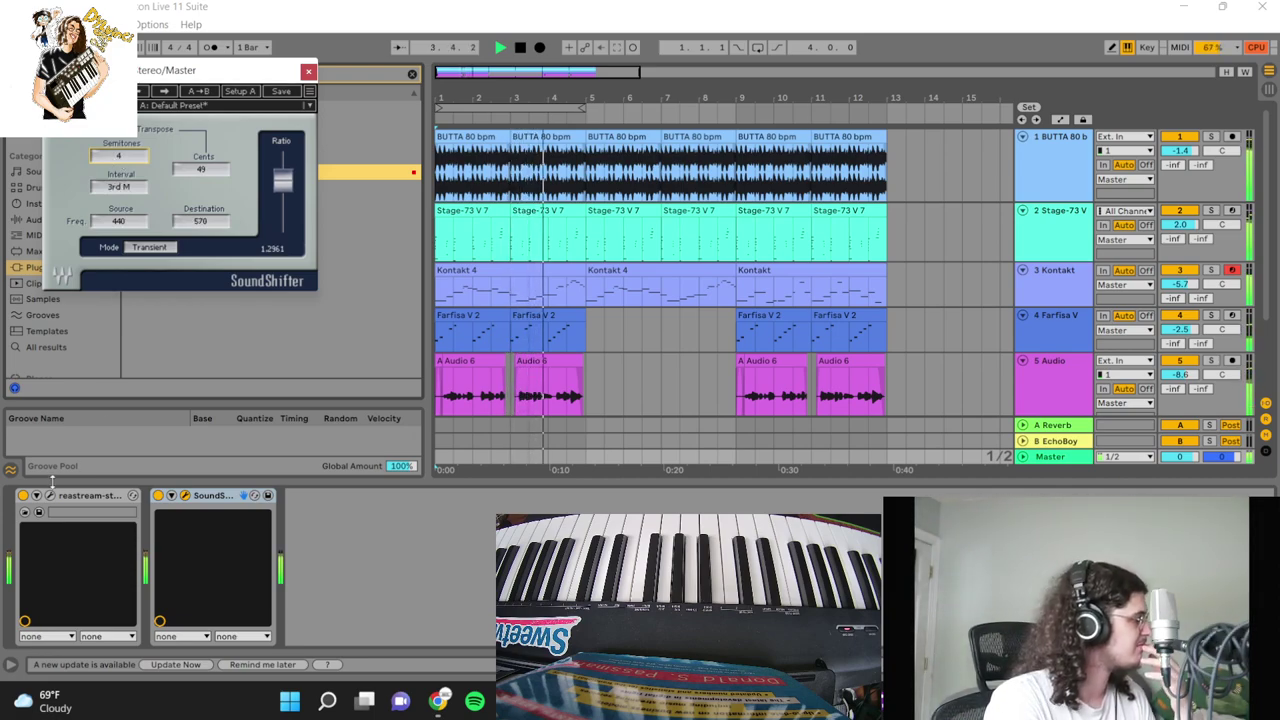
{"action": "left_click", "coordinate": [184, 495]}
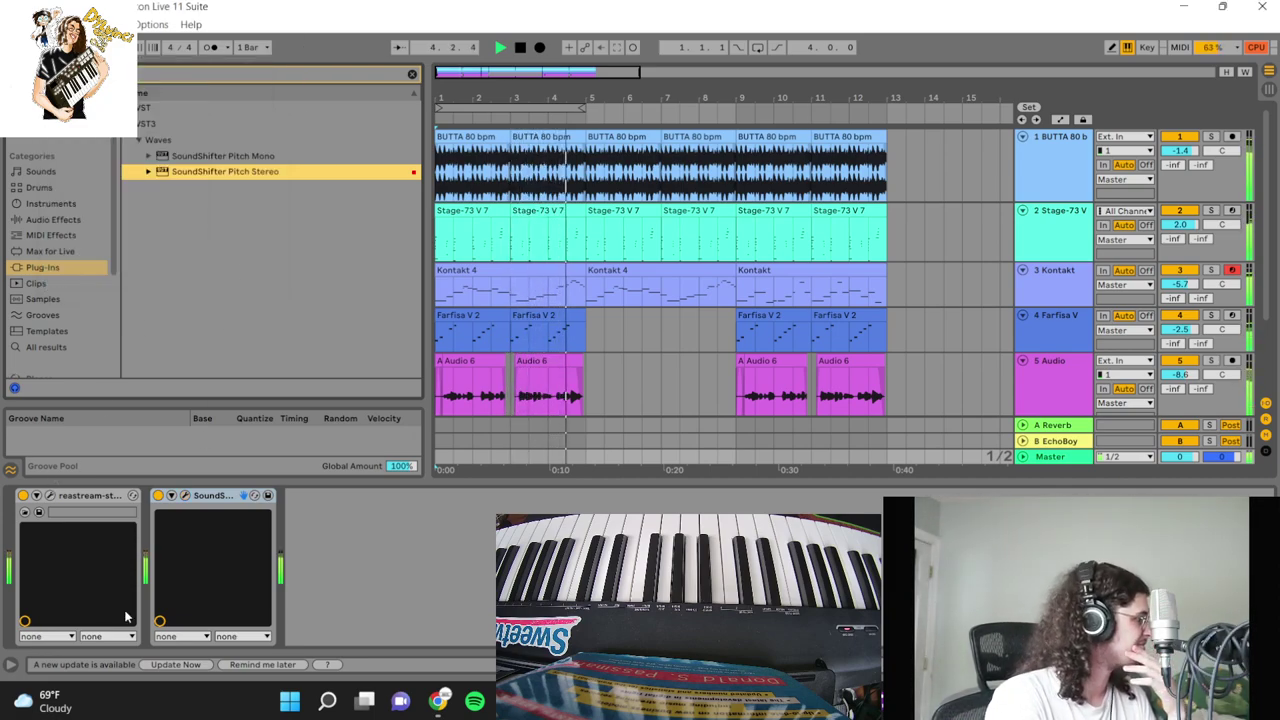
{"action": "left_click", "coordinate": [158, 495]}
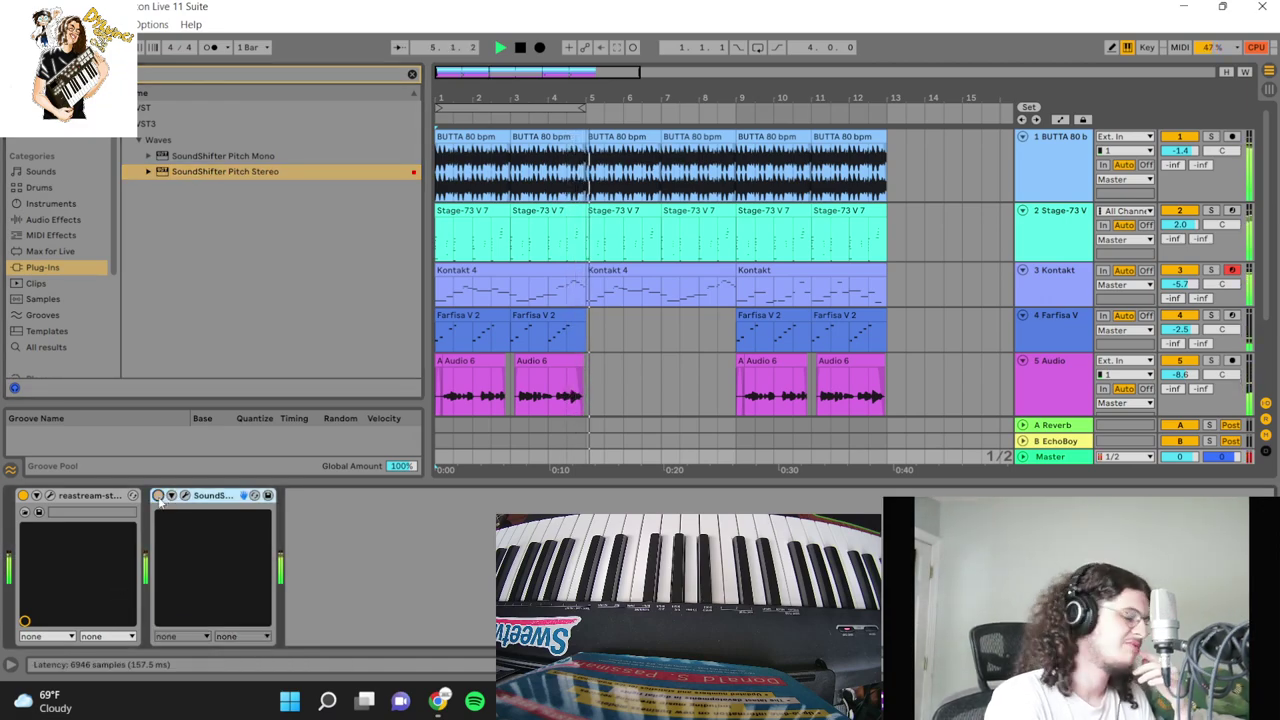